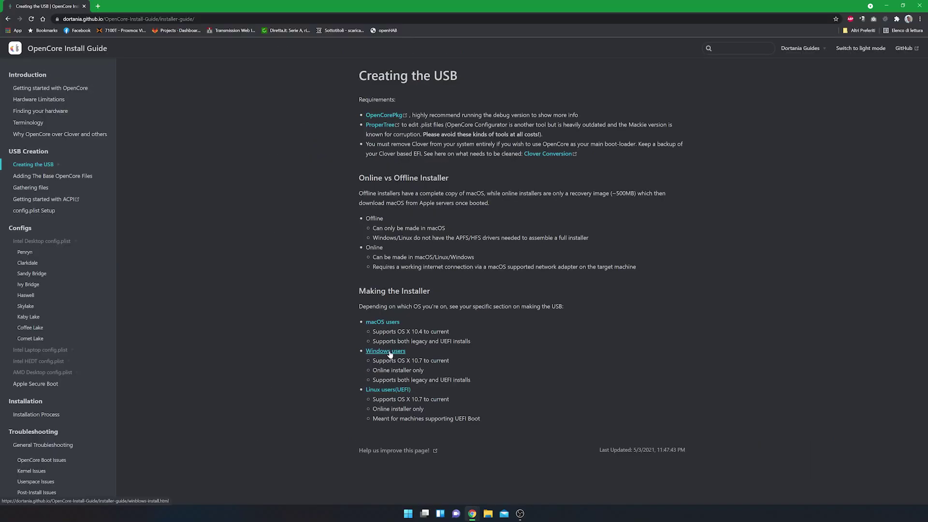
- Open the OpenCore guide for Windows users, follow its Rufus method link and download Rufus 3.17 to the Download folder
{"action": "left_click", "coordinate": [390, 352]}
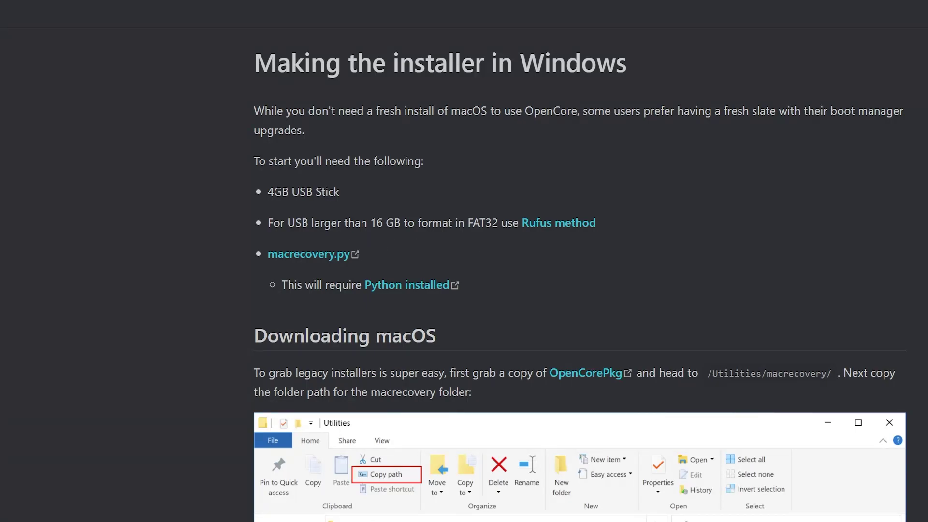
{"action": "left_click", "coordinate": [579, 224]}
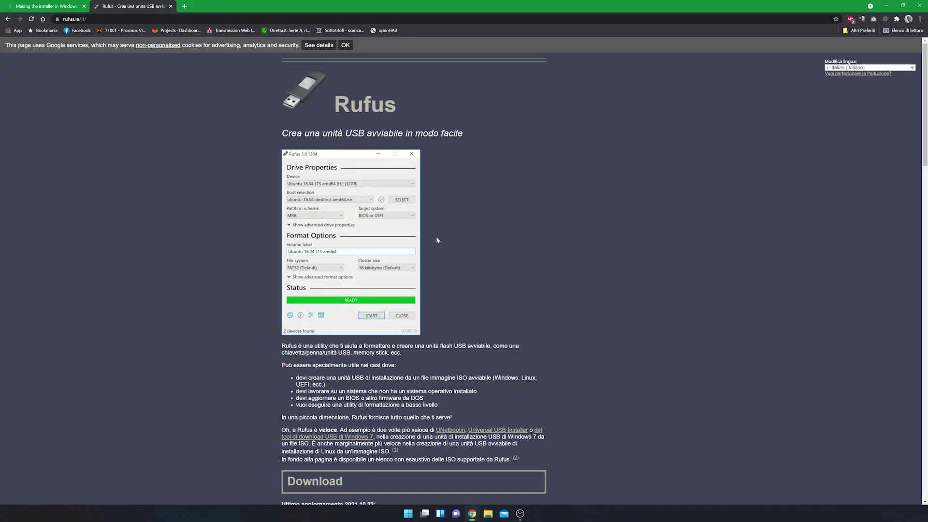
{"action": "scroll", "coordinate": [436, 236], "scroll_direction": "down", "scroll_amount": 3}
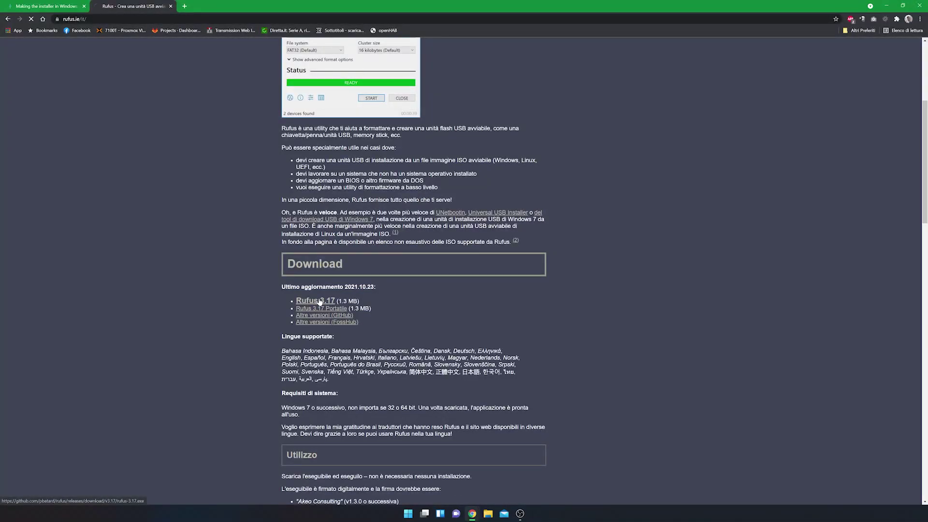
{"action": "left_click", "coordinate": [319, 300]}
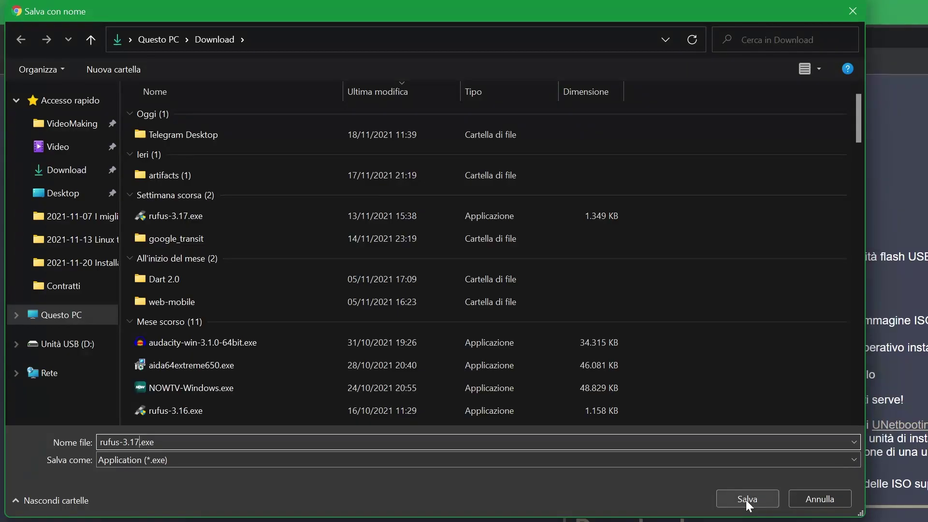
{"action": "left_click", "coordinate": [746, 500]}
{"action": "key", "text": "alt+s"}
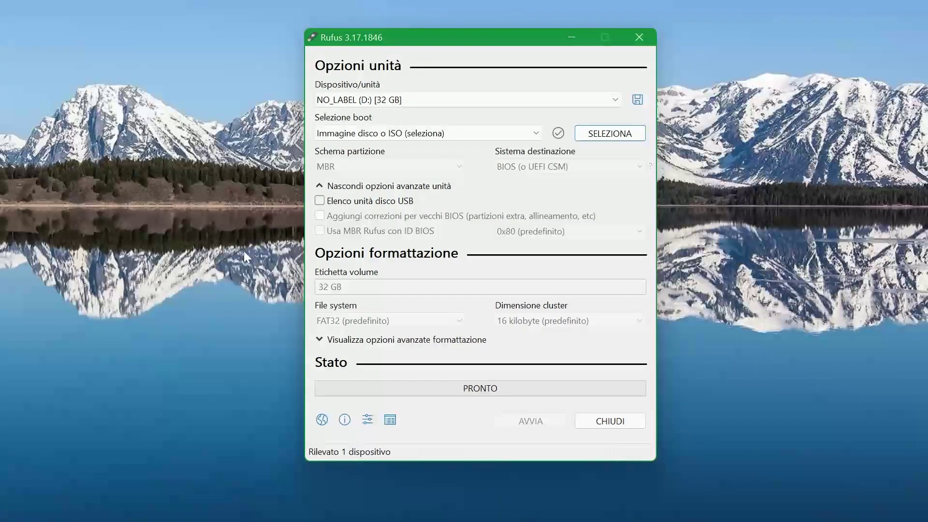
- In Rufus, set the 32 GB USB drive's boot selection to non-bootable (Non avviabile) and its partition scheme to GPT
{"action": "left_click", "coordinate": [442, 100]}
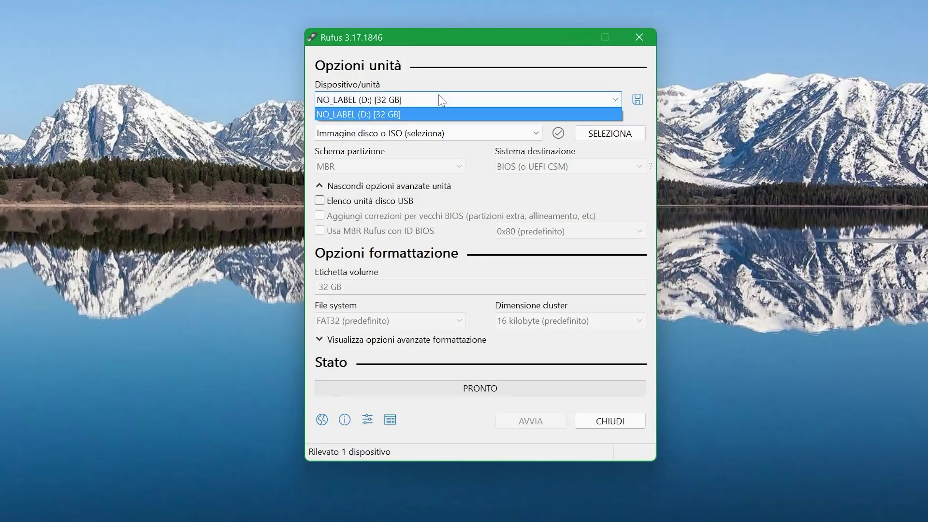
{"action": "left_click", "coordinate": [442, 100]}
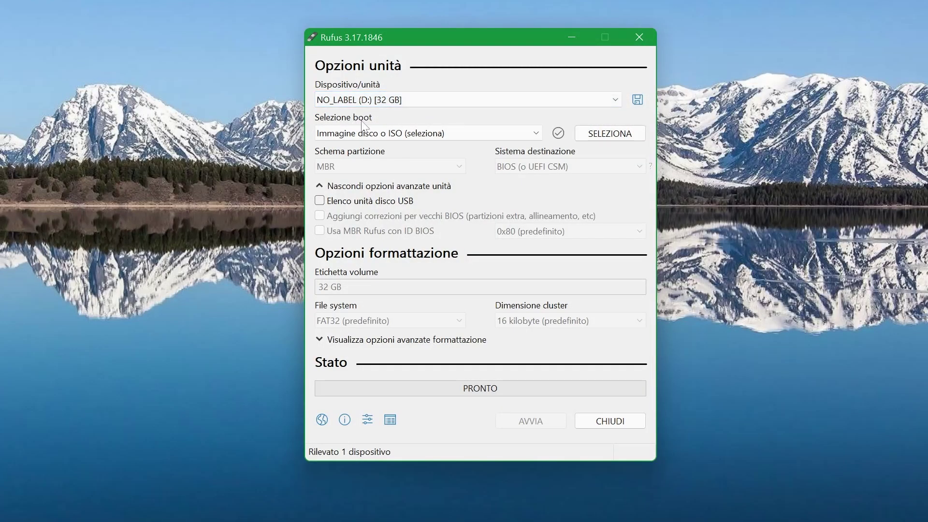
{"action": "left_click", "coordinate": [391, 134]}
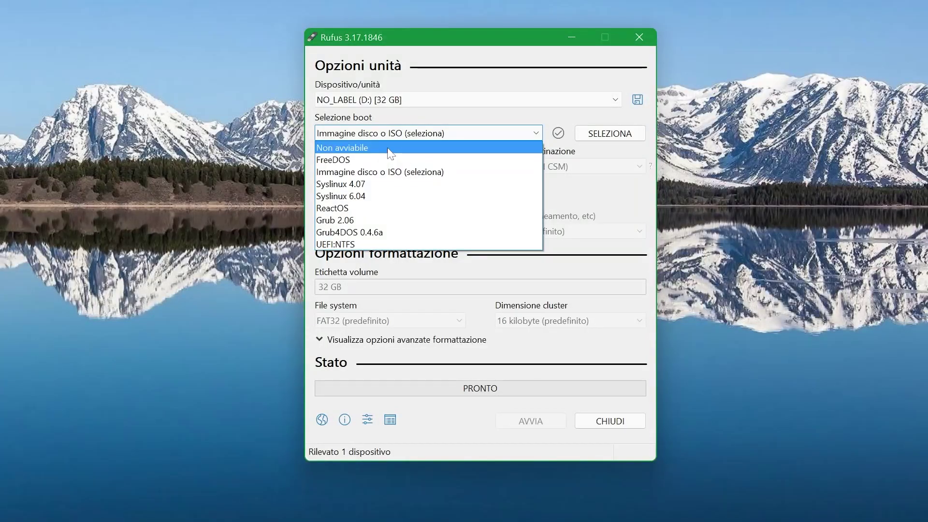
{"action": "left_click", "coordinate": [389, 150]}
{"action": "left_click", "coordinate": [394, 166]}
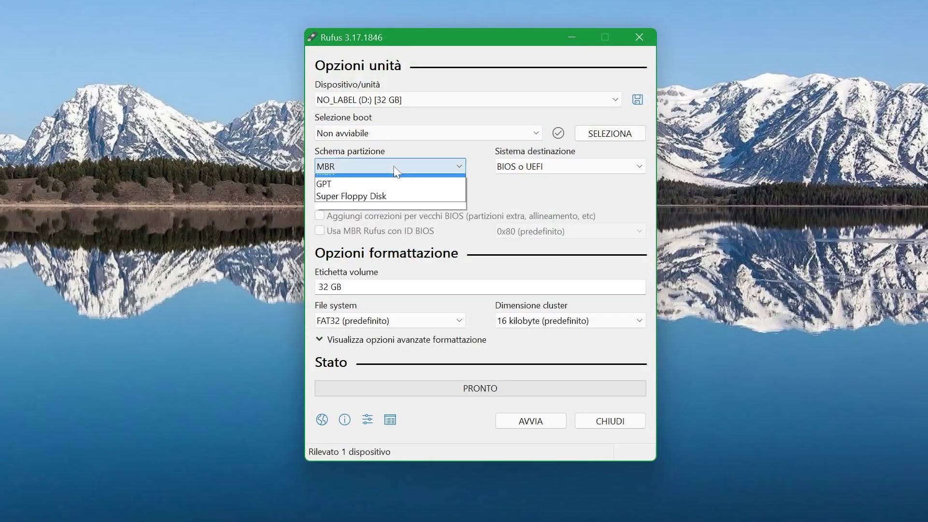
{"action": "left_click", "coordinate": [372, 193]}
- Label the volume "macOS Installer", format the USB drive accepting the data erasure, and close Rufus
{"action": "left_click", "coordinate": [339, 287]}
{"action": "key", "text": "ctrl+a"}
{"action": "type", "text": "macOS Installer"}
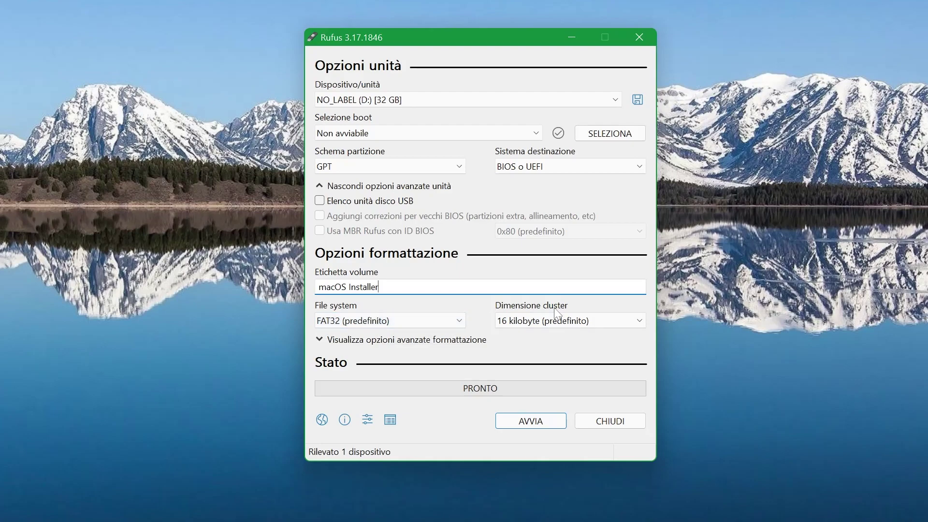
{"action": "left_click", "coordinate": [538, 421]}
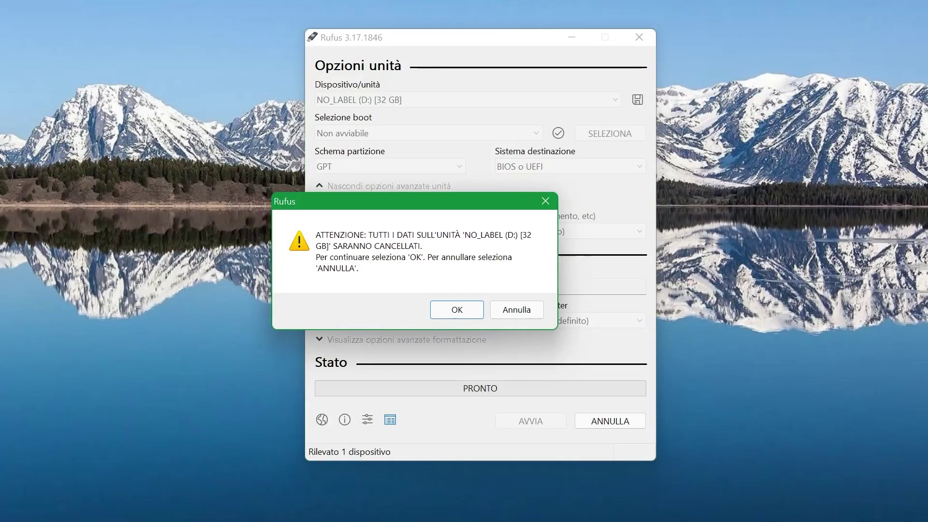
{"action": "left_click", "coordinate": [470, 312]}
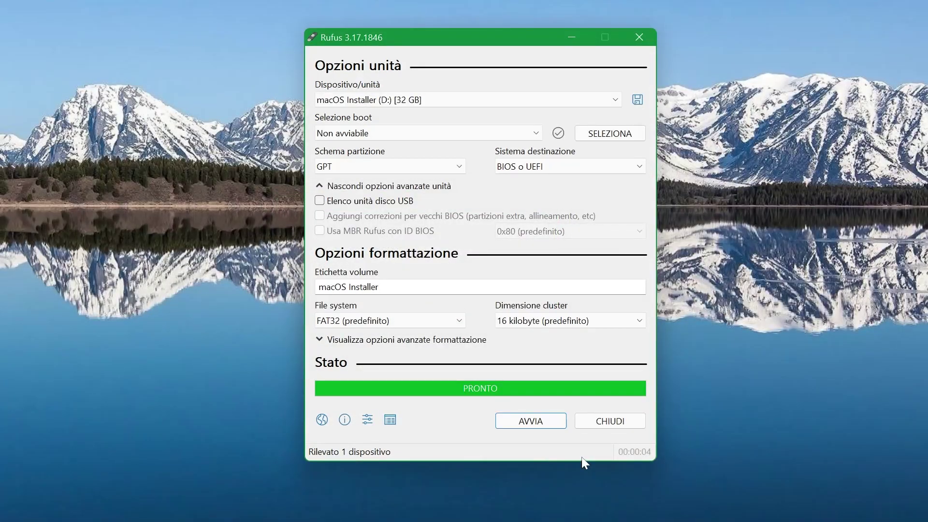
{"action": "left_click", "coordinate": [608, 424]}
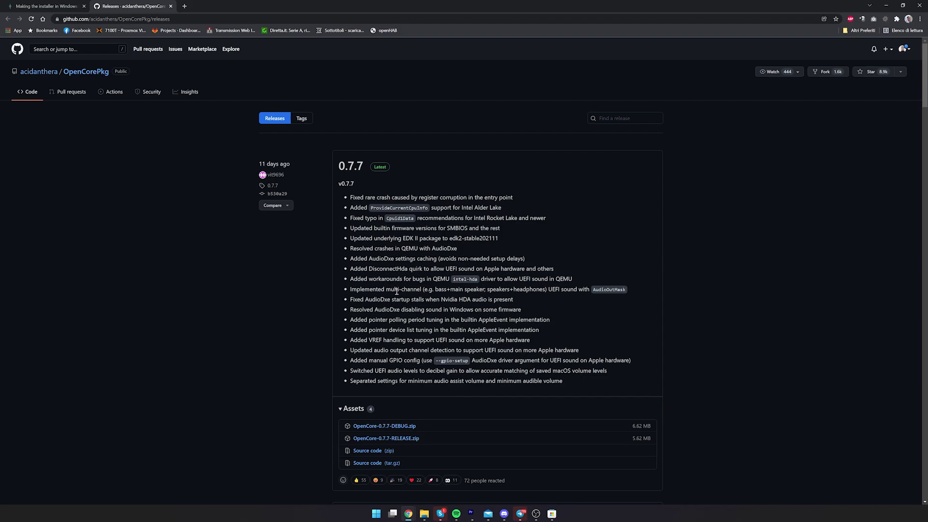
- Download OpenCore-0.7.7-RELEASE.zip from the OpenCorePkg releases page into the macOS Monterey folder within Download
{"action": "scroll", "coordinate": [402, 304], "scroll_direction": "down", "scroll_amount": 1}
{"action": "scroll", "coordinate": [402, 305], "scroll_direction": "down", "scroll_amount": 1}
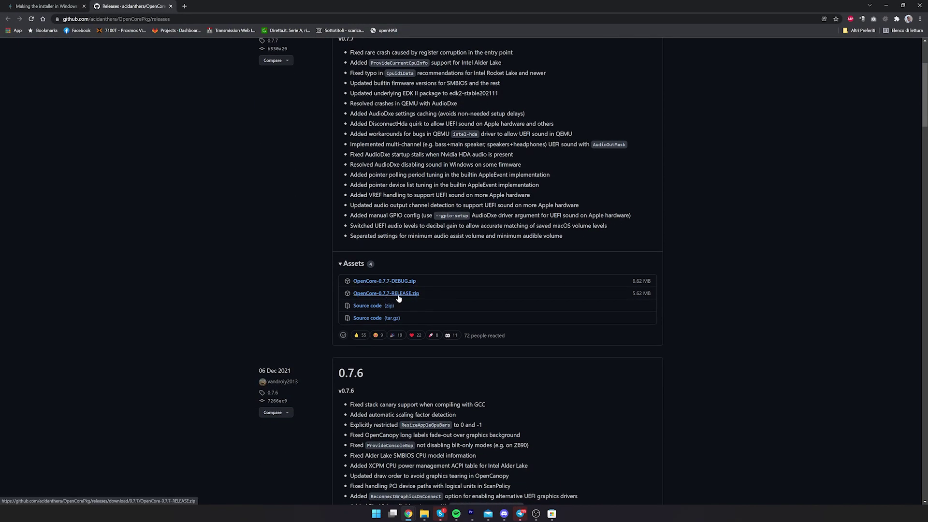
{"action": "left_click", "coordinate": [398, 294]}
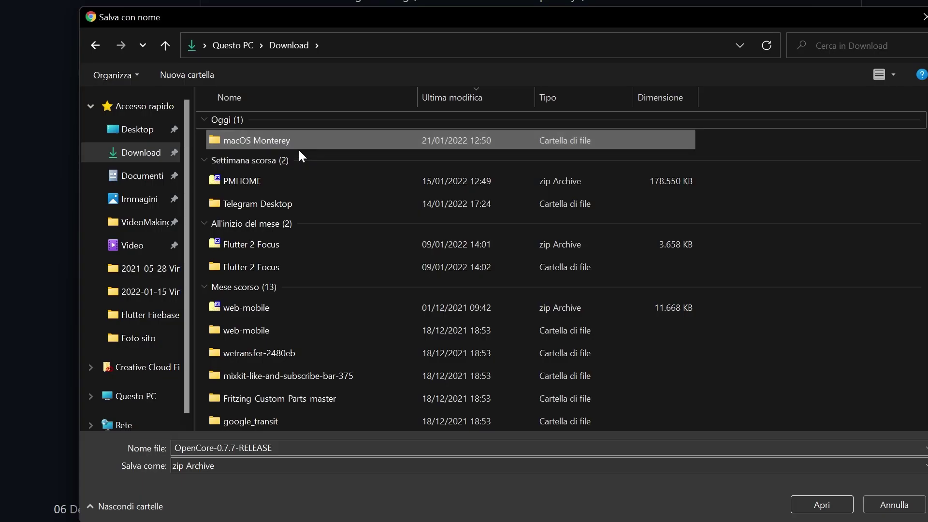
{"action": "double_click", "coordinate": [254, 139]}
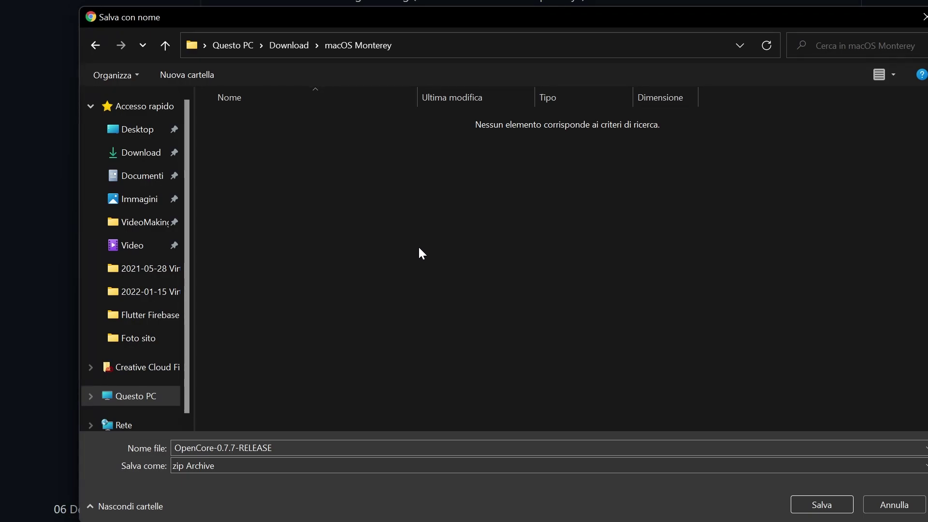
{"action": "left_click", "coordinate": [835, 507]}
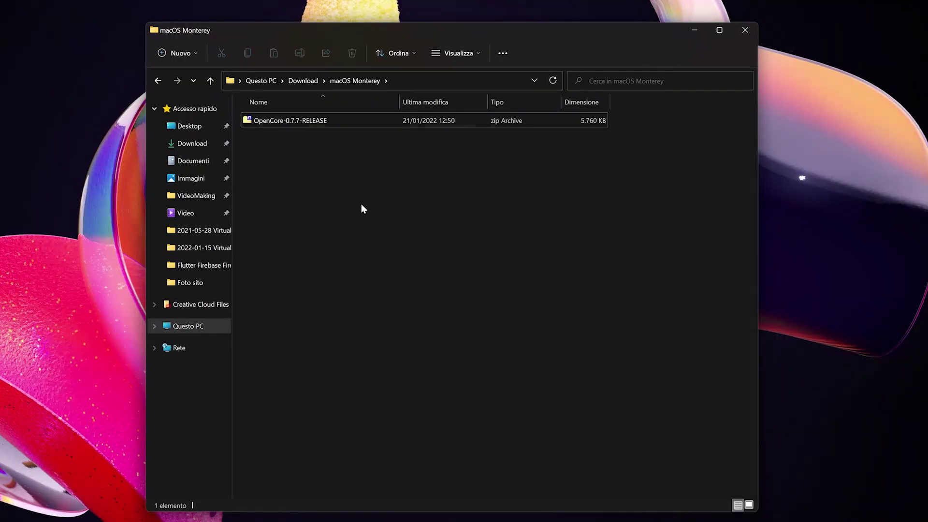
- Extract the OpenCore-0.7.7-RELEASE archive with 7-Zip into a subfolder of the same name
{"action": "right_click", "coordinate": [304, 123]}
{"action": "left_click", "coordinate": [391, 269]}
{"action": "mouse_move", "coordinate": [483, 335]}
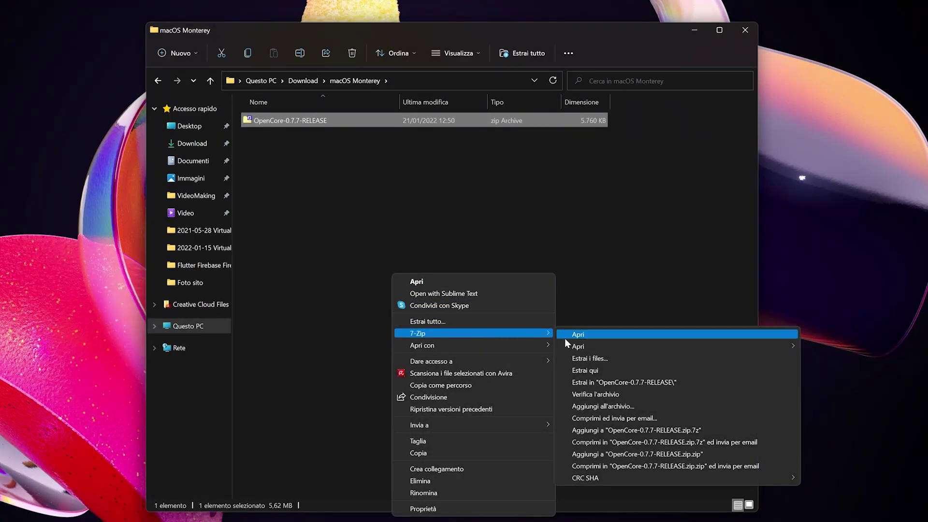
{"action": "left_click", "coordinate": [633, 384]}
- Open a Windows terminal in the extracted OpenCore package's Utilities\macrecovery folder
{"action": "double_click", "coordinate": [295, 116]}
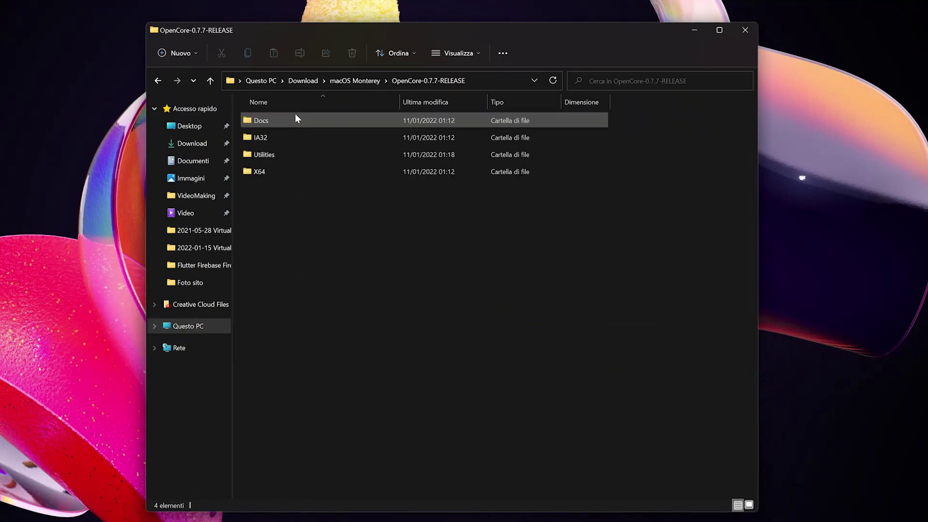
{"action": "double_click", "coordinate": [298, 155]}
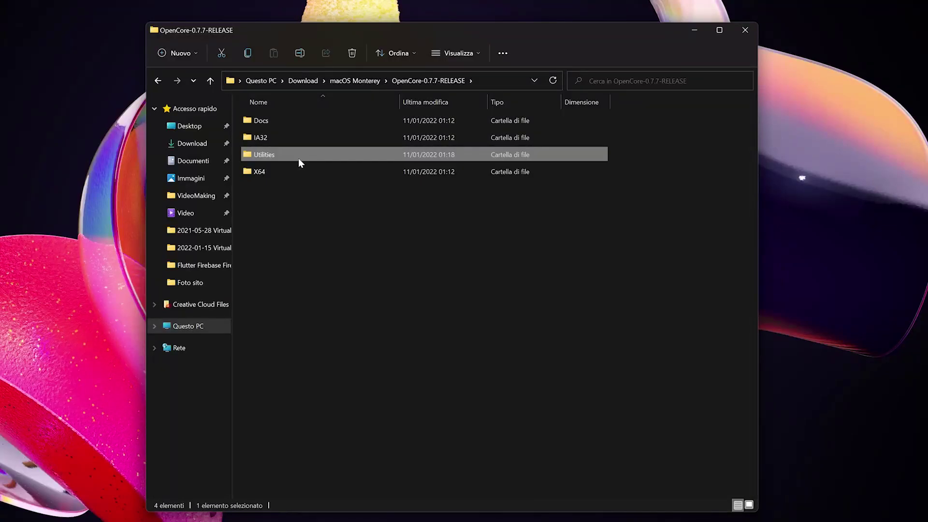
{"action": "double_click", "coordinate": [312, 258]}
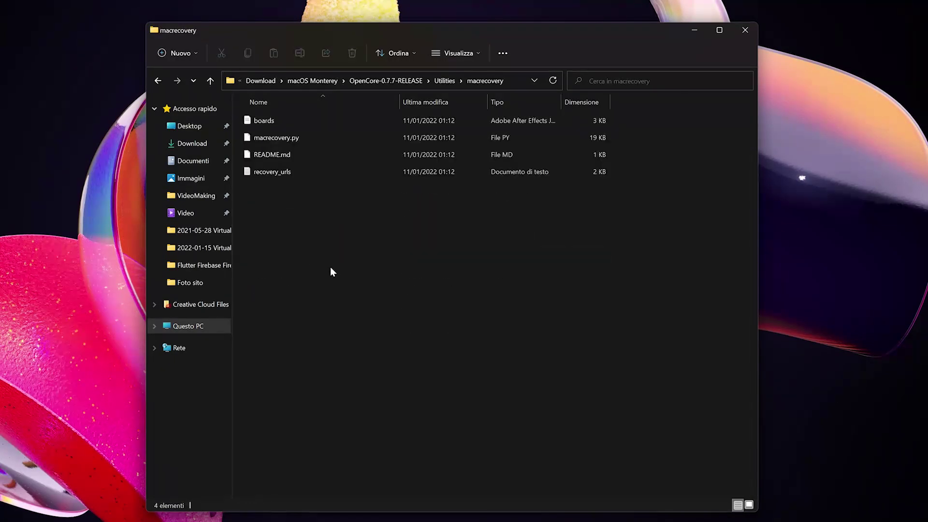
{"action": "right_click", "coordinate": [375, 249]}
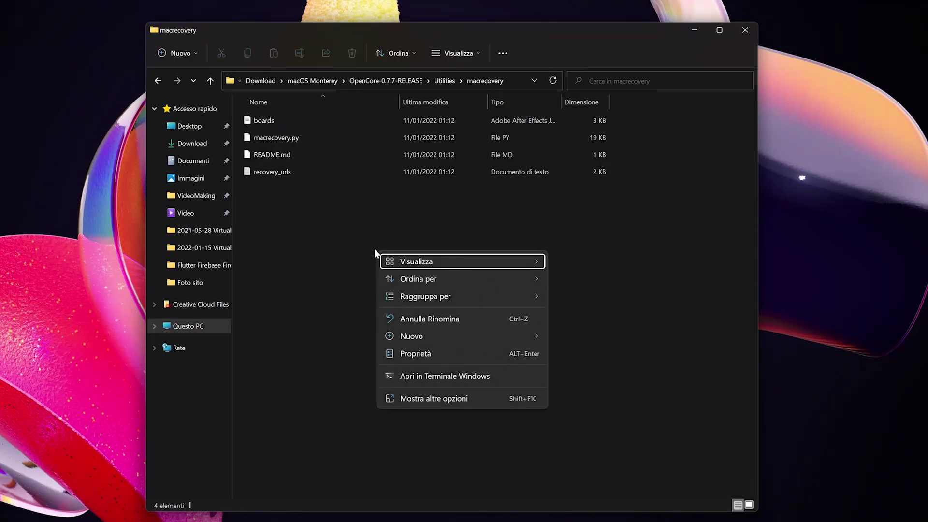
{"action": "left_click", "coordinate": [478, 377]}
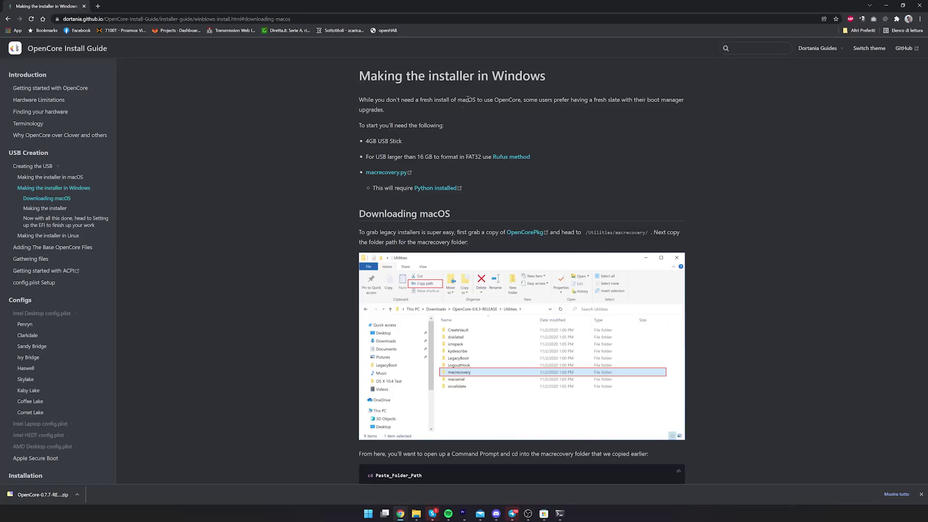
- Copy the Monterey (12) macrecovery.py download command from the OpenCore guide and try to run it in PowerShell
{"action": "scroll", "coordinate": [583, 180], "scroll_direction": "down", "scroll_amount": 10}
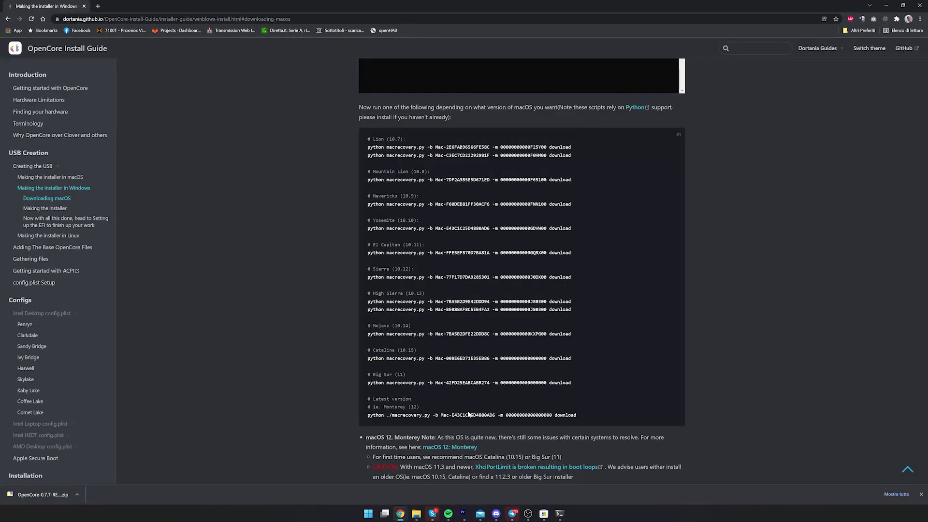
{"action": "scroll", "coordinate": [469, 415], "scroll_direction": "down", "scroll_amount": 1}
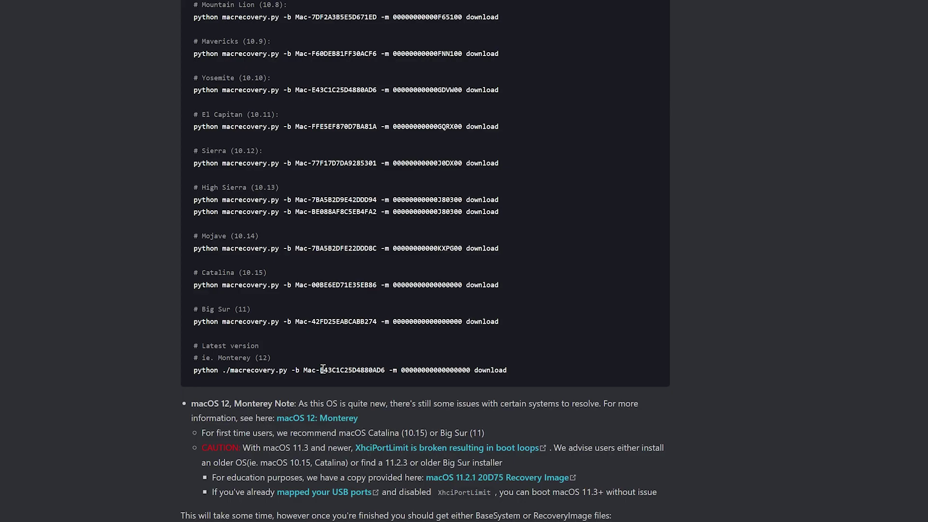
{"action": "triple_click", "coordinate": [322, 368]}
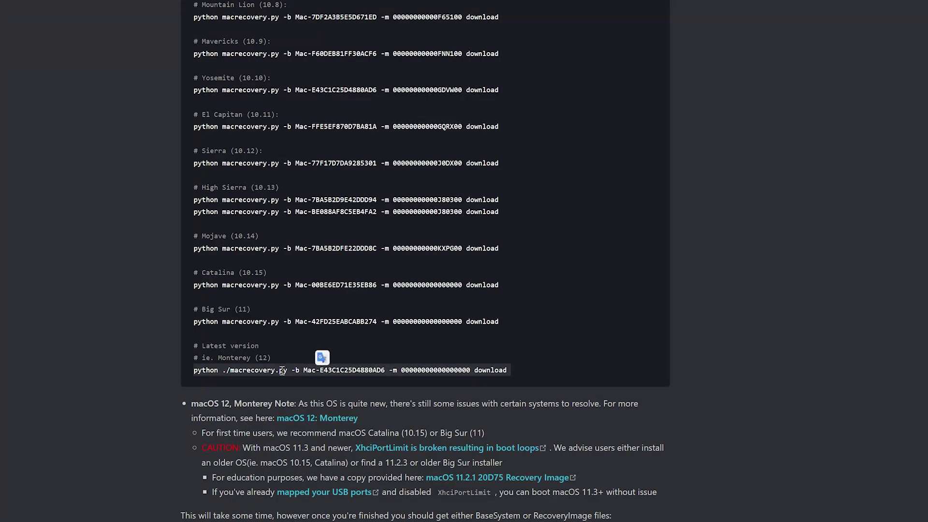
{"action": "right_click", "coordinate": [303, 371]}
{"action": "left_click", "coordinate": [326, 381]}
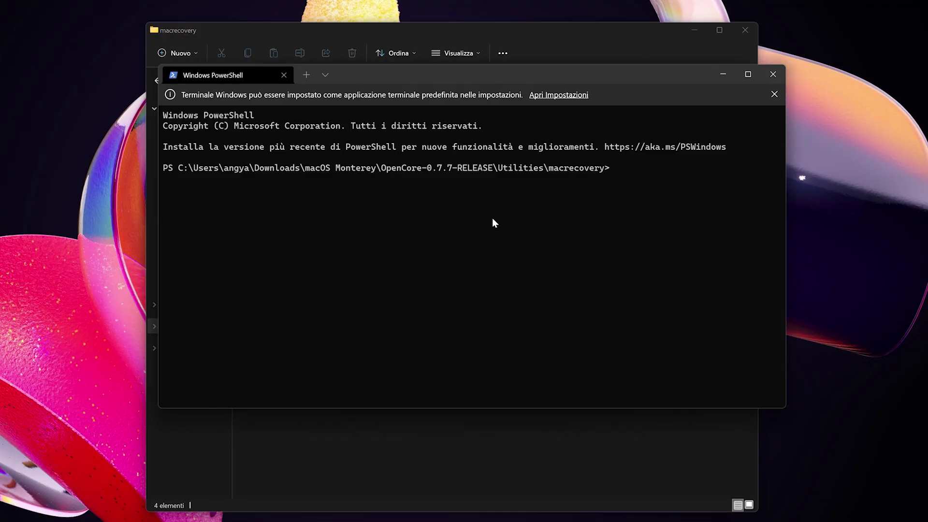
{"action": "key", "text": "ctrl+v"}
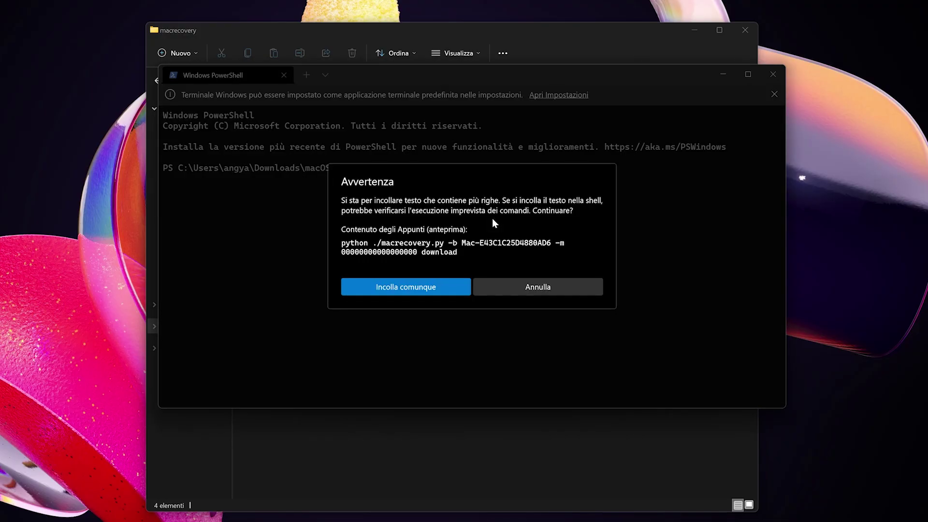
{"action": "left_click", "coordinate": [439, 289]}
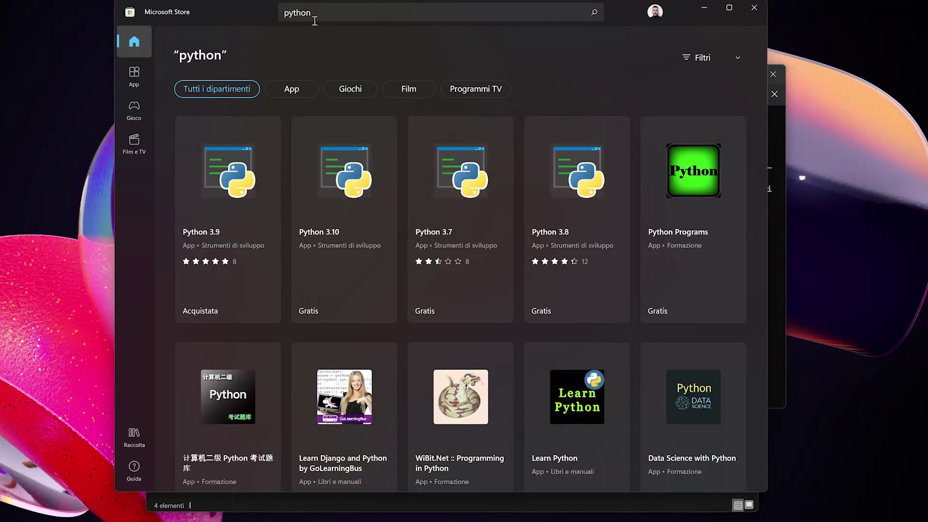
- Install Python 3.10 from the Microsoft Store and close the store
{"action": "left_click", "coordinate": [341, 261]}
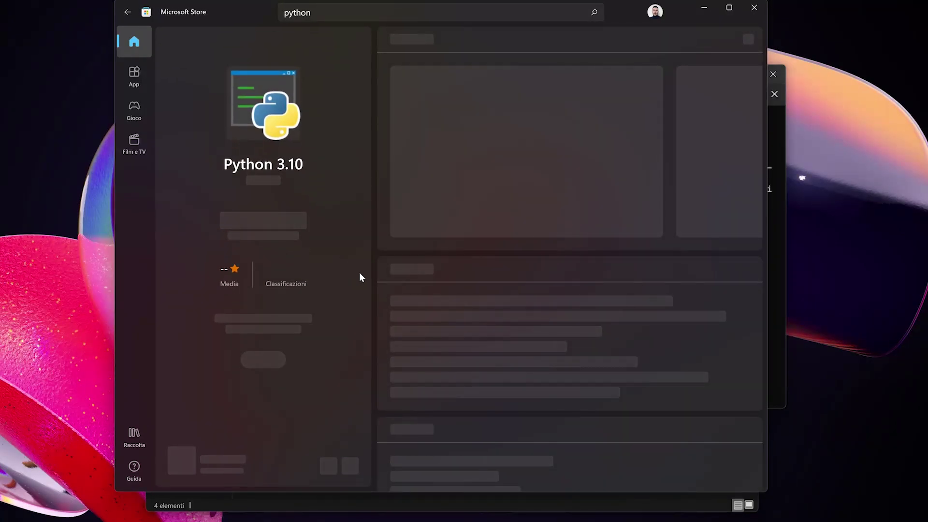
{"action": "left_click", "coordinate": [281, 224]}
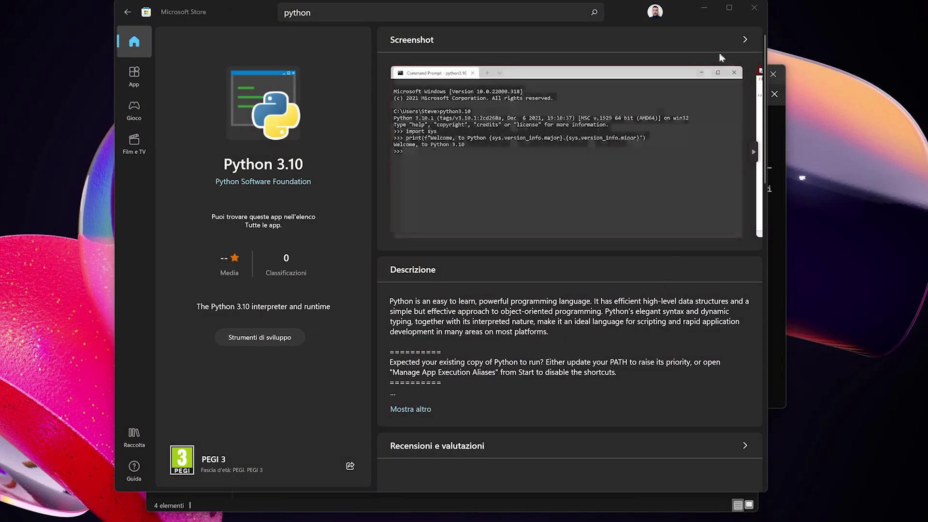
{"action": "left_click", "coordinate": [754, 8]}
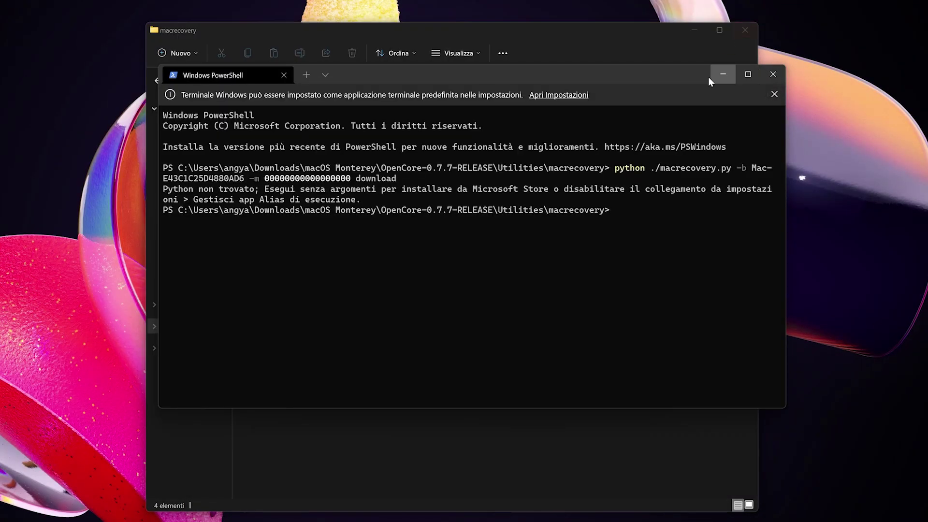
- Run the copied Monterey macrecovery.py download command again in PowerShell, accepting the multi-line paste
{"action": "right_click", "coordinate": [552, 245]}
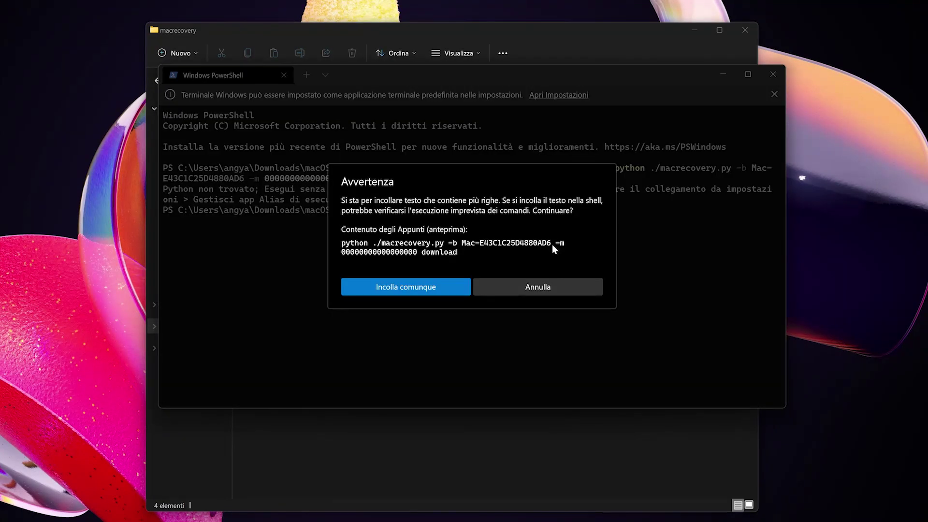
{"action": "left_click", "coordinate": [439, 291]}
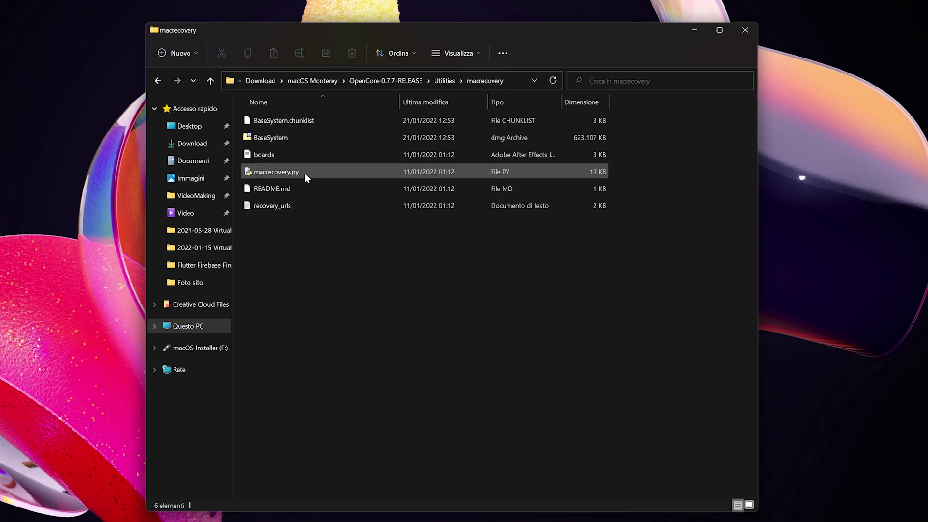
- Copy the BaseSystem.chunklist and BaseSystem dmg files from the macrecovery folder
{"action": "left_click", "coordinate": [308, 122]}
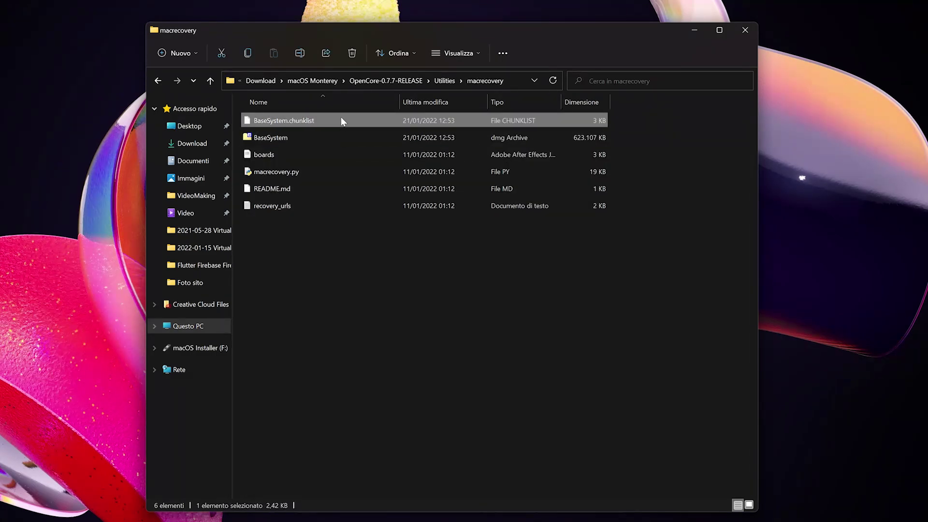
{"action": "left_click", "coordinate": [311, 139], "text": "shift"}
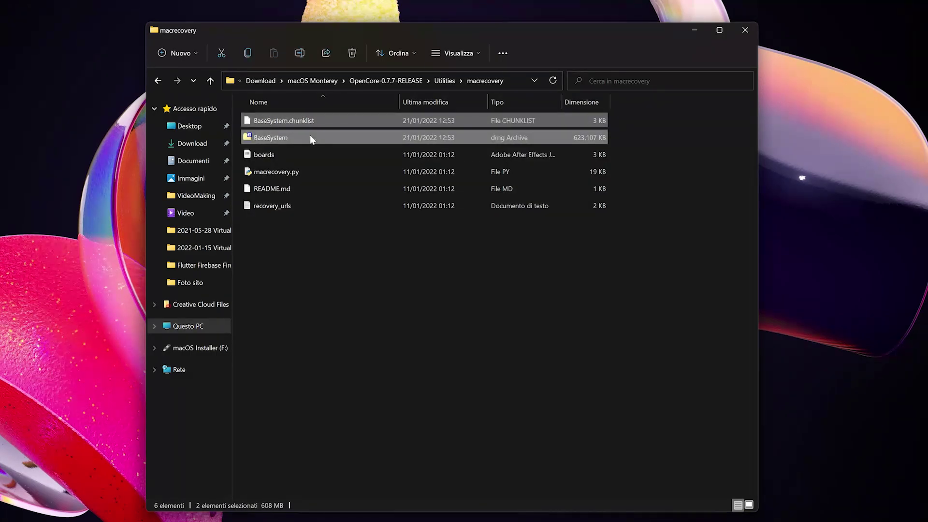
{"action": "right_click", "coordinate": [312, 138]}
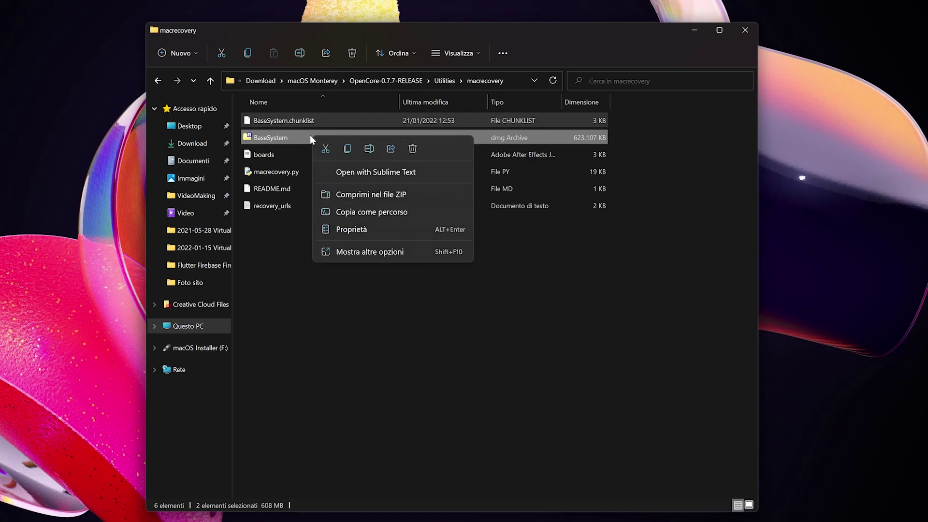
{"action": "left_click", "coordinate": [348, 150]}
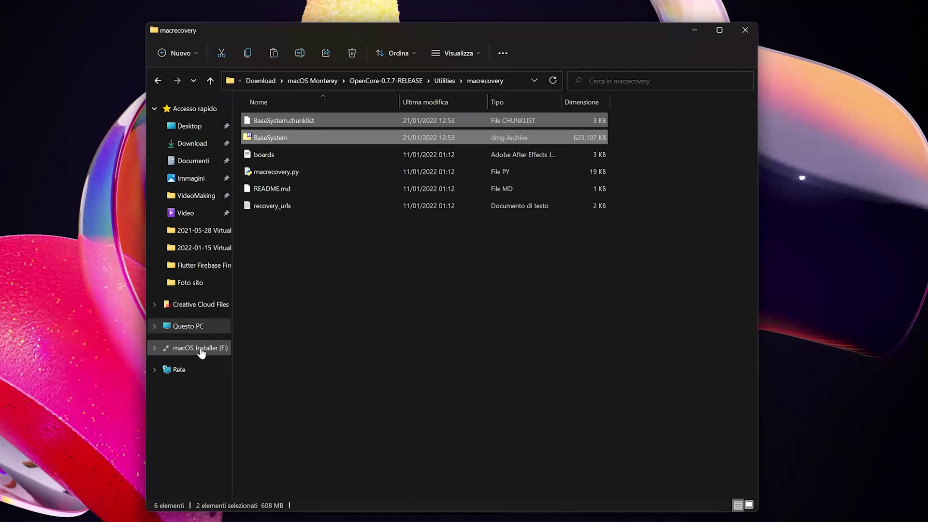
- Permanently delete the two autorun files from the macOS Installer (F:) USB drive
{"action": "left_click", "coordinate": [201, 349]}
{"action": "left_click_drag", "start_coordinate": [328, 281], "coordinate": [268, 103]}
{"action": "key", "text": "Delete"}
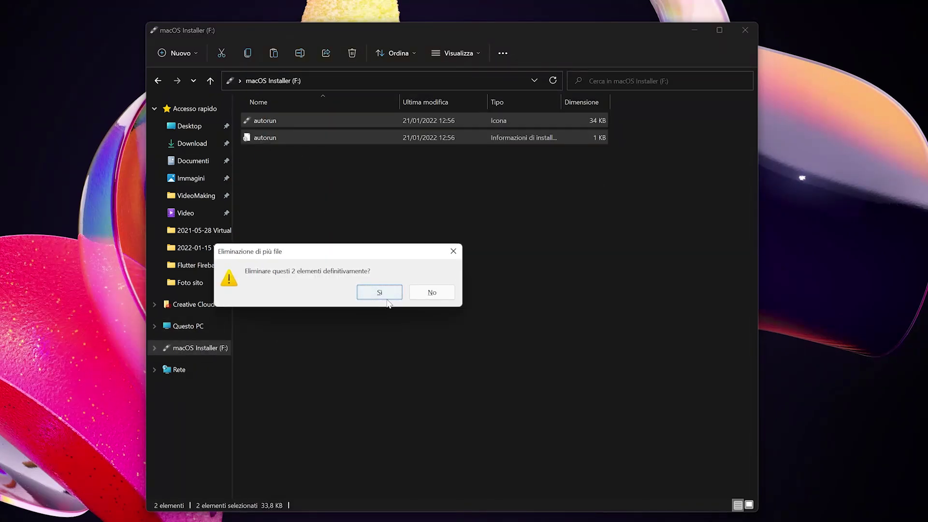
{"action": "left_click", "coordinate": [380, 293]}
- Create a folder named com.apple.recovery.boot in the root of the macOS Installer (F:) drive
{"action": "right_click", "coordinate": [354, 287]}
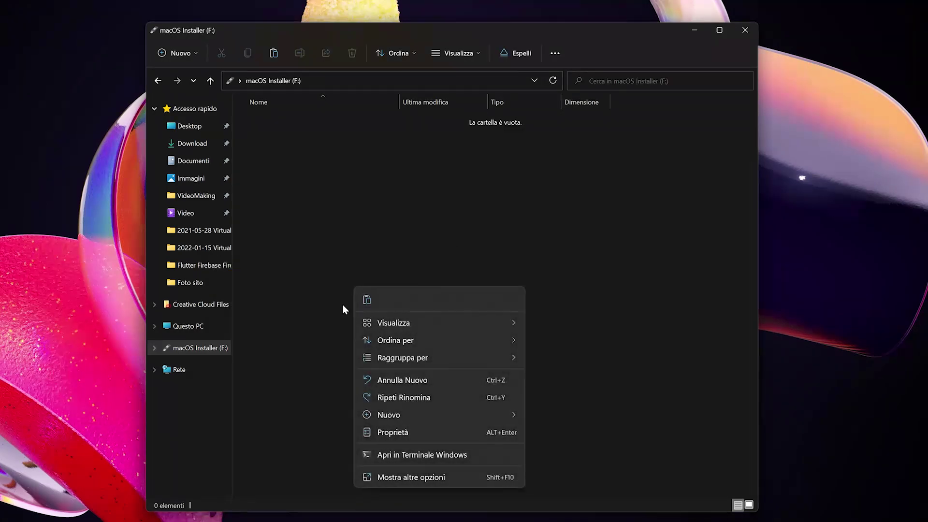
{"action": "mouse_move", "coordinate": [451, 408]}
{"action": "left_click", "coordinate": [580, 415]}
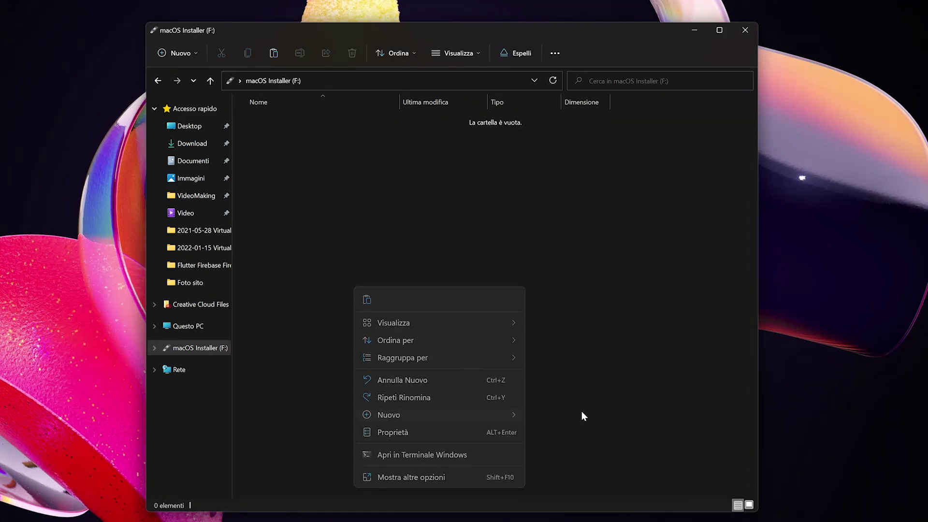
{"action": "type", "text": "com."}
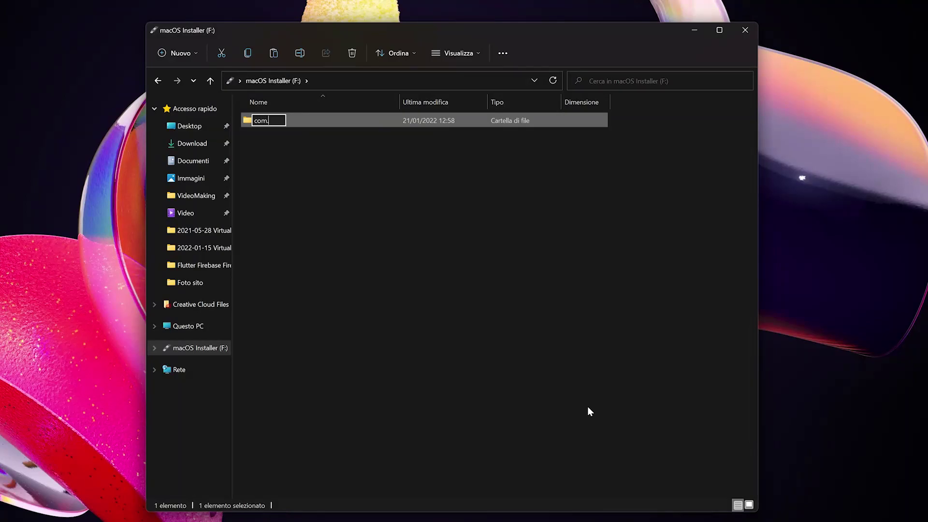
{"action": "type", "text": "apple.recove"}
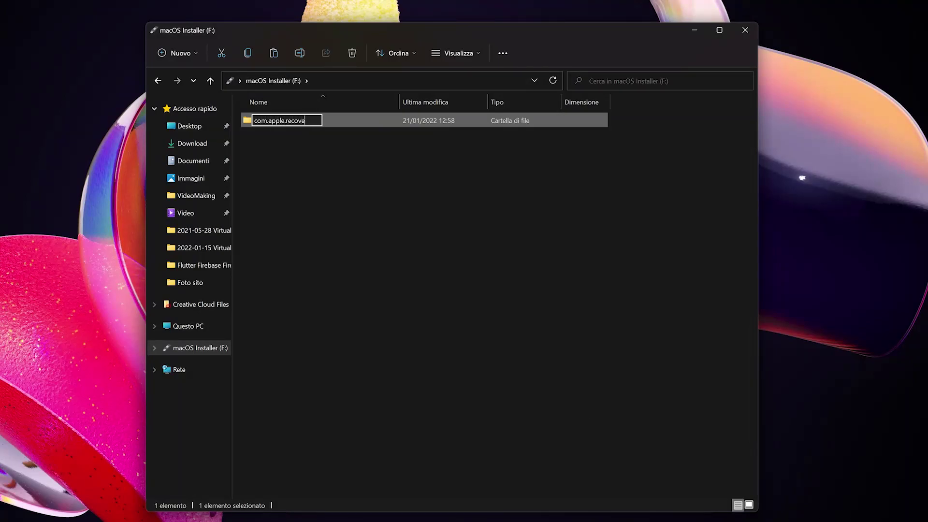
{"action": "type", "text": "ry.boot"}
{"action": "key", "text": "Return"}
- Paste the copied BaseSystem files into the USB drive's com.apple.recovery.boot folder
{"action": "double_click", "coordinate": [302, 120]}
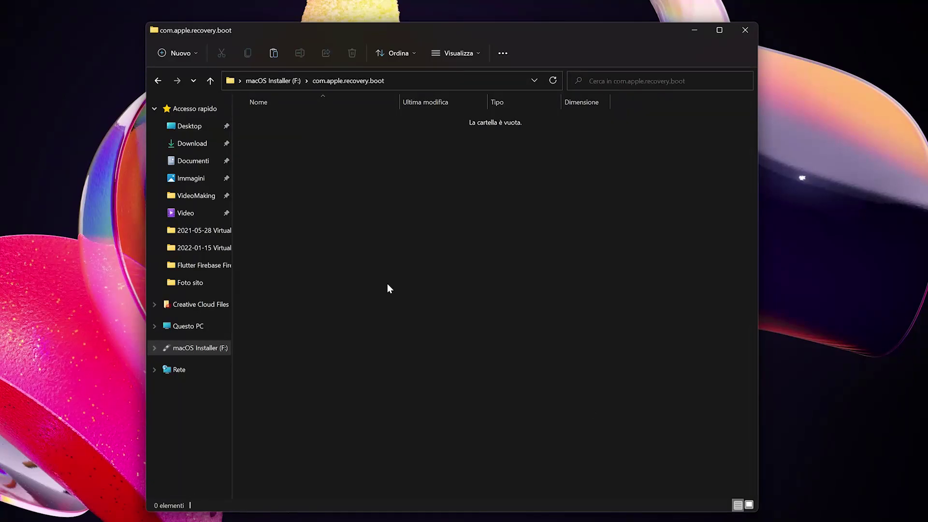
{"action": "right_click", "coordinate": [365, 261]}
{"action": "left_click", "coordinate": [382, 271]}
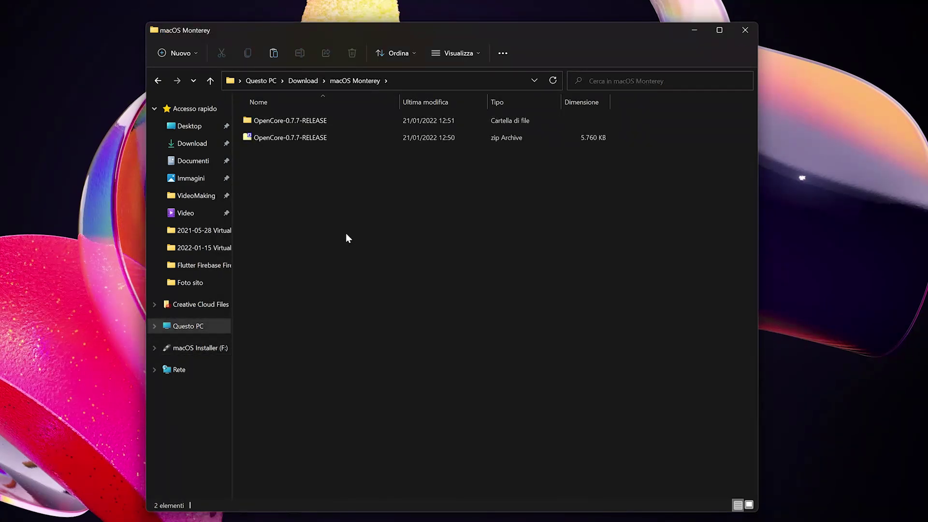
- Copy the EFI folder from OpenCore-0.7.7-RELEASE\X64 to the root of the macOS Installer (F:) drive
{"action": "left_click", "coordinate": [296, 124]}
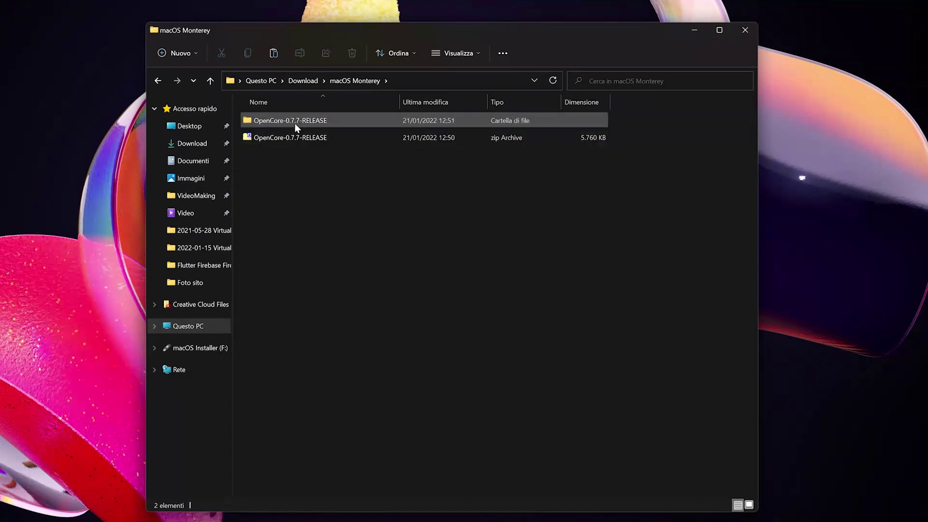
{"action": "double_click", "coordinate": [295, 125]}
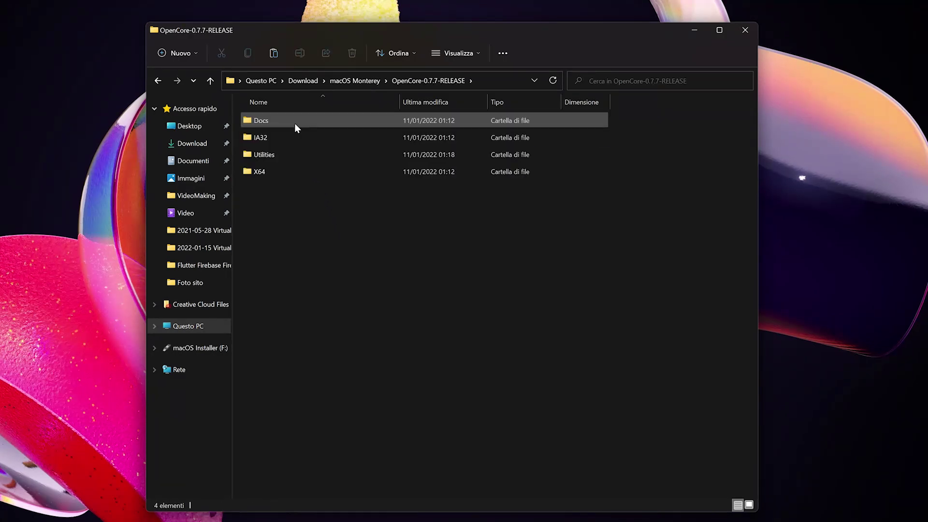
{"action": "double_click", "coordinate": [289, 171]}
{"action": "left_click", "coordinate": [271, 125]}
{"action": "right_click", "coordinate": [272, 125]}
{"action": "left_click", "coordinate": [312, 137]}
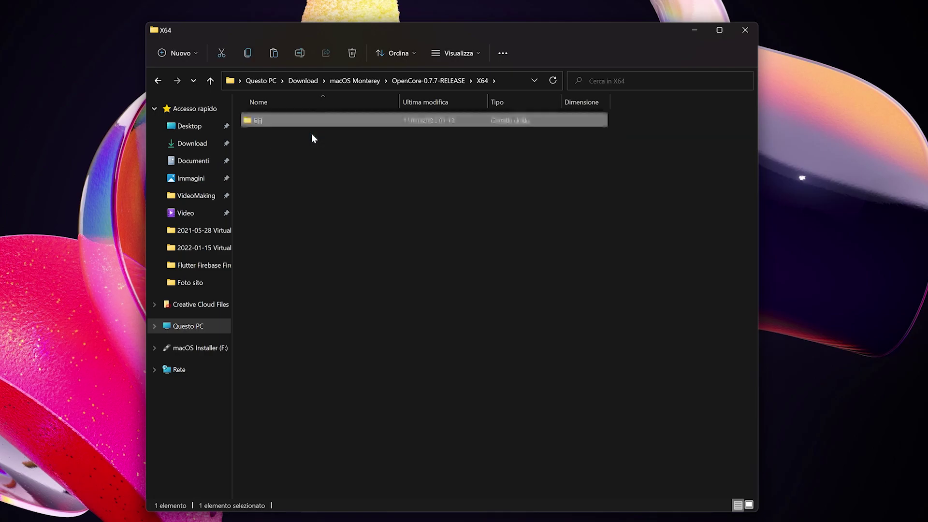
{"action": "left_click", "coordinate": [221, 348]}
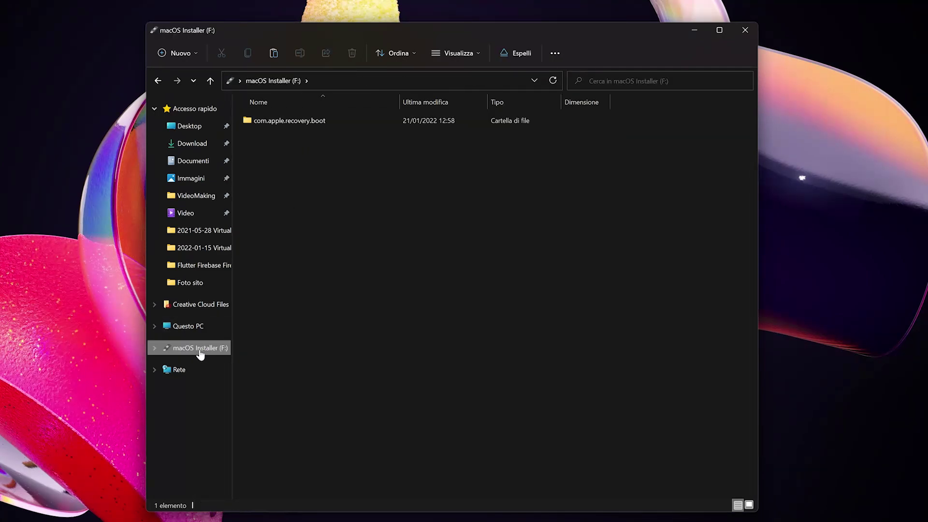
{"action": "right_click", "coordinate": [300, 229]}
{"action": "left_click", "coordinate": [313, 242]}
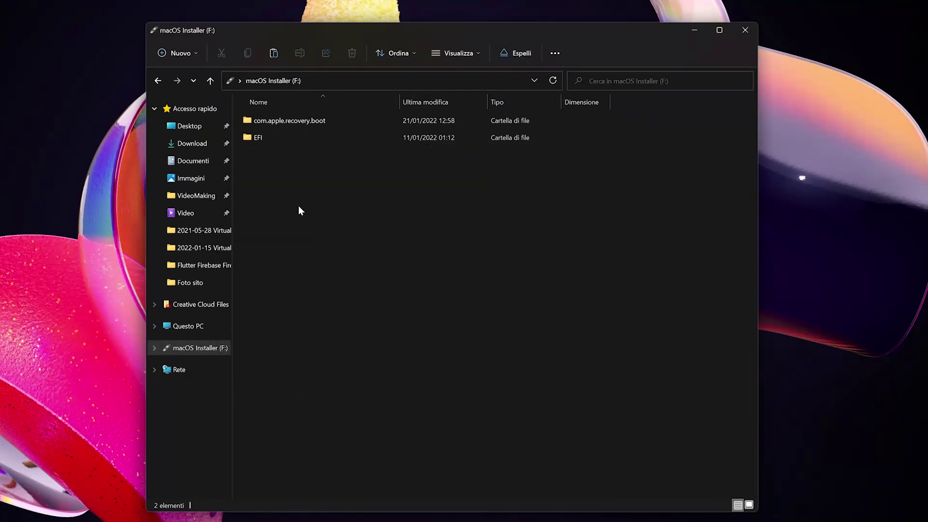
- Permanently delete every driver except OpenRuntime.efi from the USB drive's EFI\OC\Drivers folder
{"action": "double_click", "coordinate": [273, 138]}
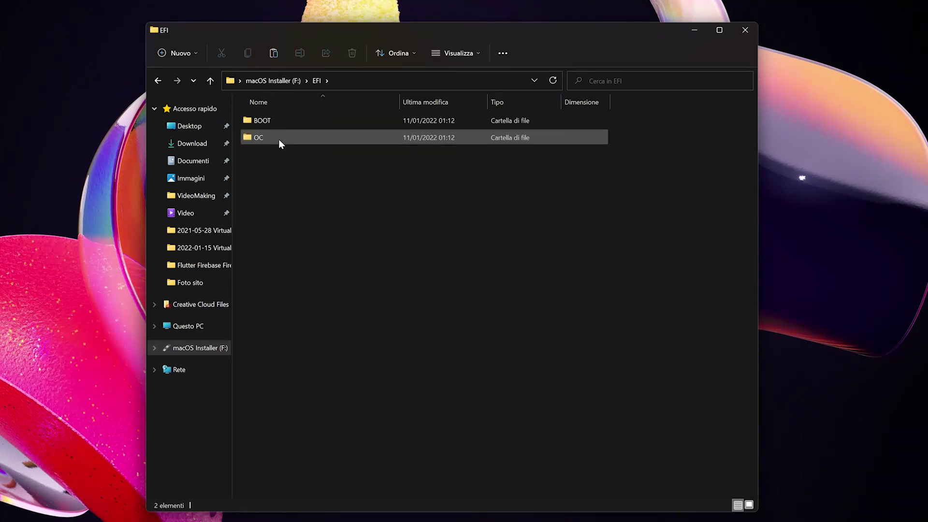
{"action": "mouse_move", "coordinate": [278, 138]}
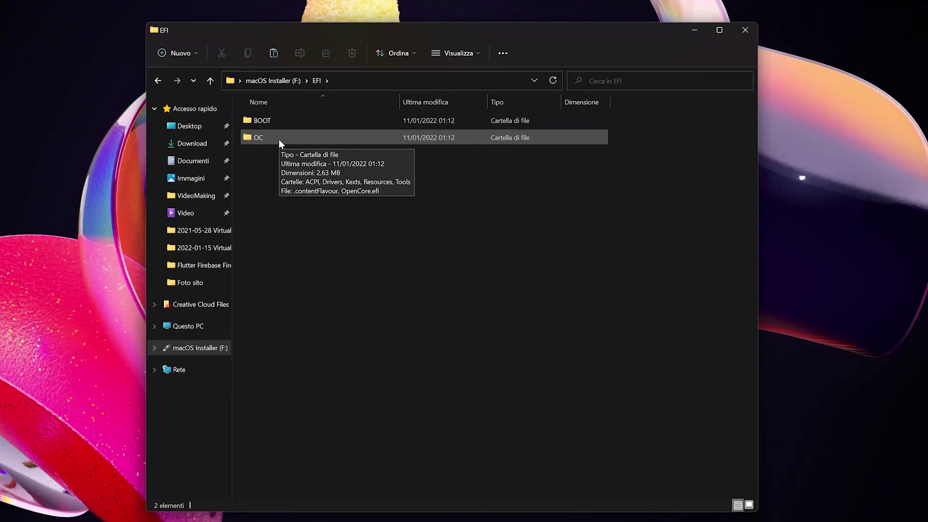
{"action": "double_click", "coordinate": [279, 138]}
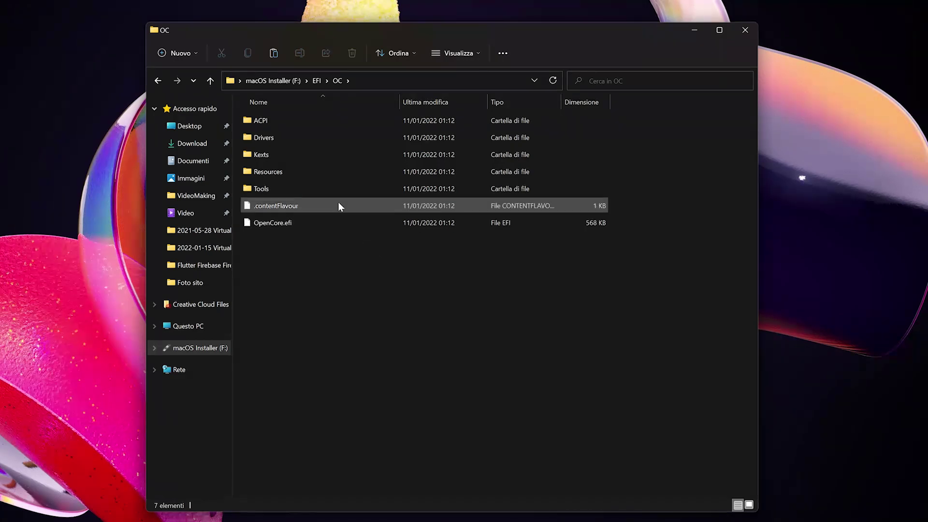
{"action": "double_click", "coordinate": [277, 140]}
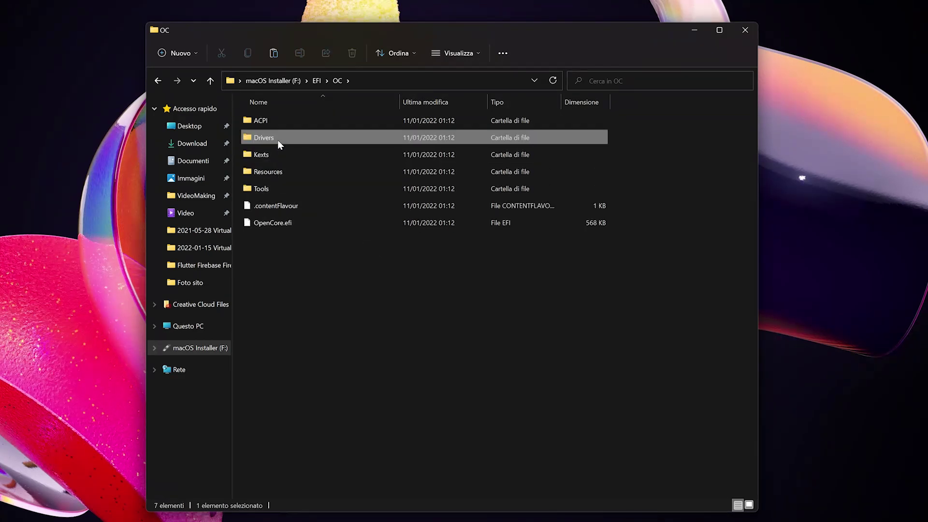
{"action": "key", "text": "ctrl+a"}
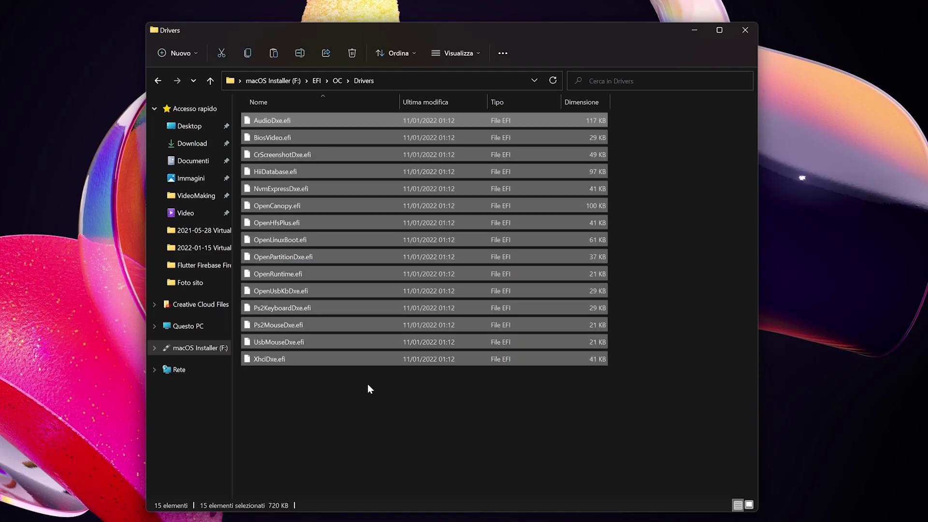
{"action": "left_click", "coordinate": [311, 276], "text": "ctrl"}
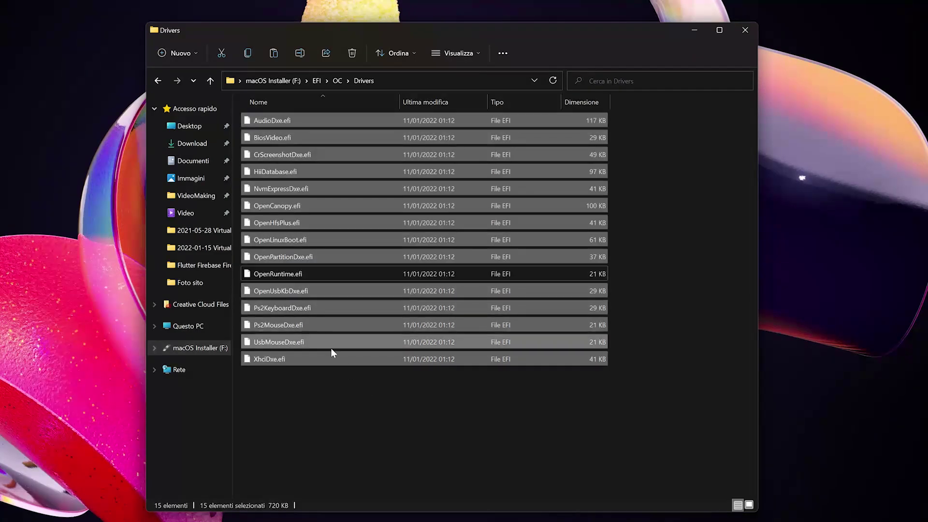
{"action": "key", "text": "Delete"}
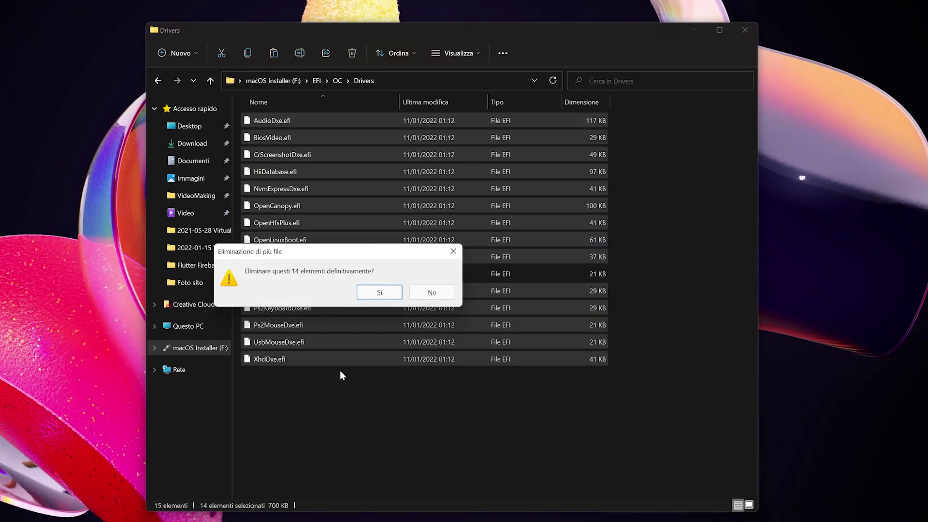
{"action": "left_click", "coordinate": [379, 292]}
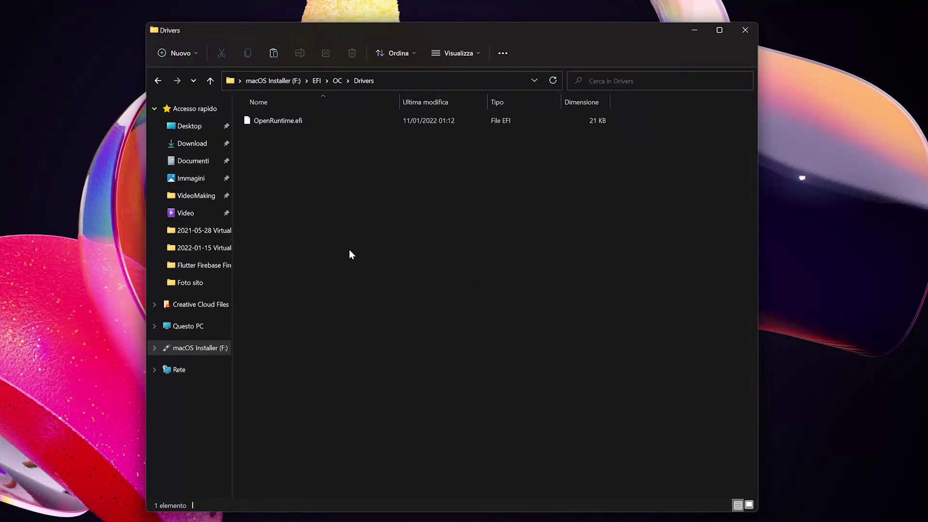
- Permanently delete every tool except OpenShell.efi and CleanNvram.efi from the USB drive's EFI\OC\Tools folder
{"action": "key", "text": "alt+Up"}
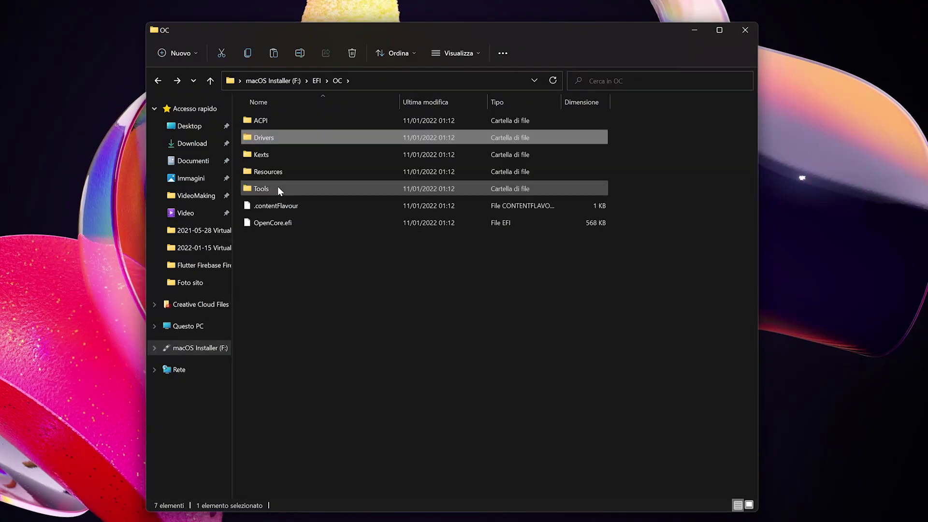
{"action": "double_click", "coordinate": [277, 188]}
{"action": "key", "text": "ctrl+a"}
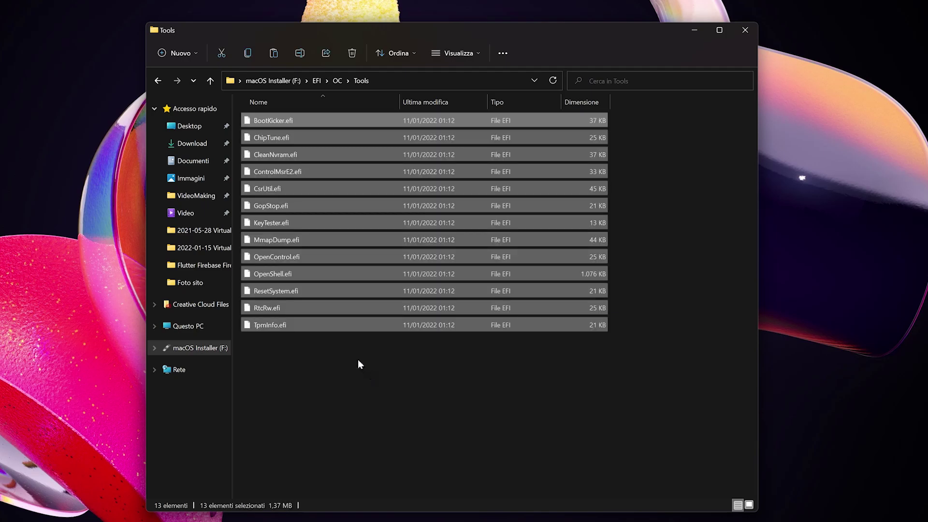
{"action": "left_click", "coordinate": [294, 274], "text": "ctrl"}
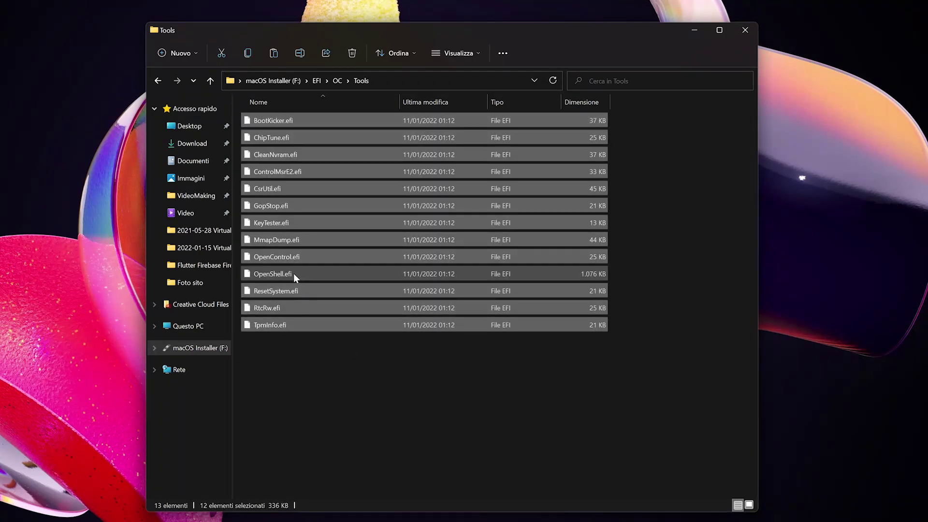
{"action": "left_click", "coordinate": [296, 154], "text": "ctrl"}
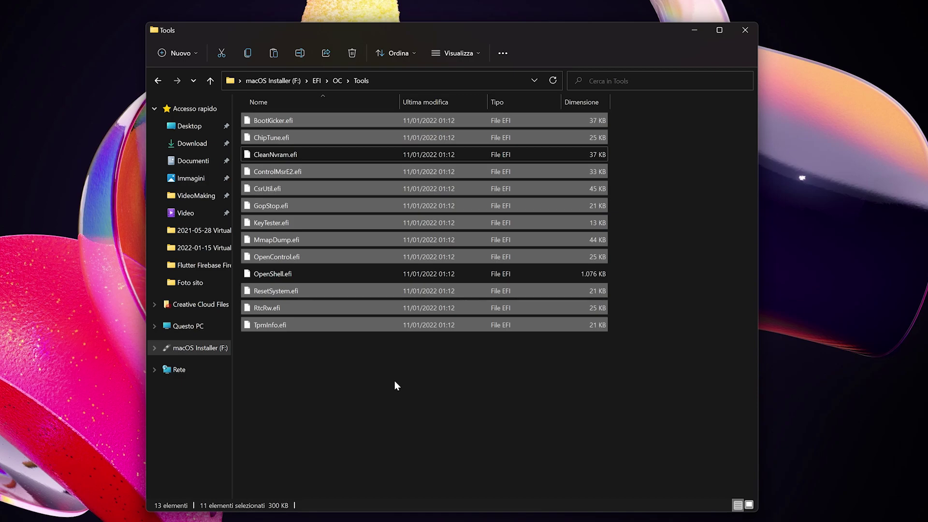
{"action": "key", "text": "Delete"}
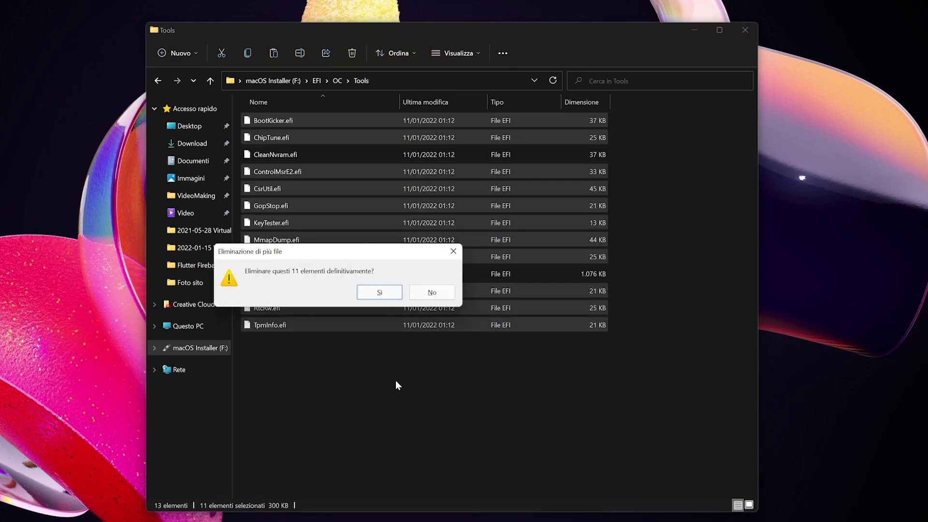
{"action": "left_click", "coordinate": [386, 293]}
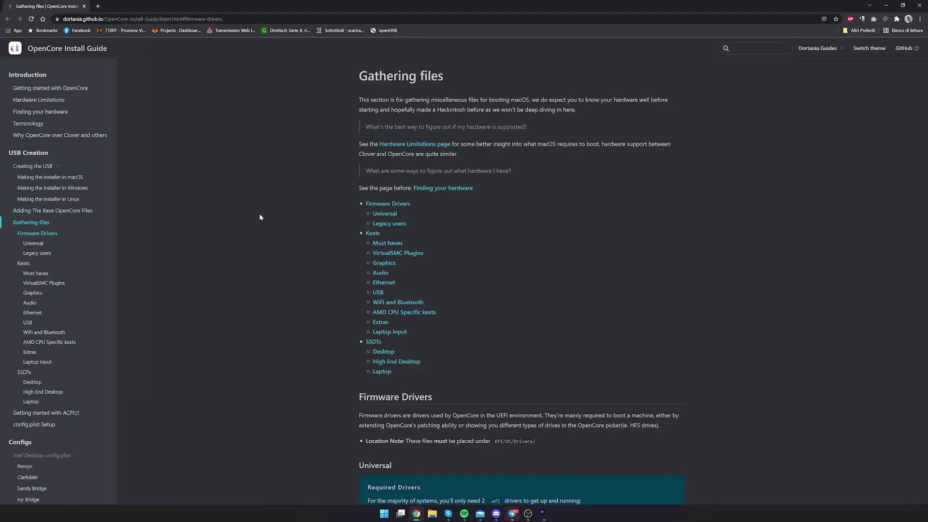
- Download the required HfsPlus.efi driver from GitHub through the Firmware Drivers section of the OpenCore guide's Gathering files page
{"action": "scroll", "coordinate": [291, 215], "scroll_direction": "down", "scroll_amount": 2}
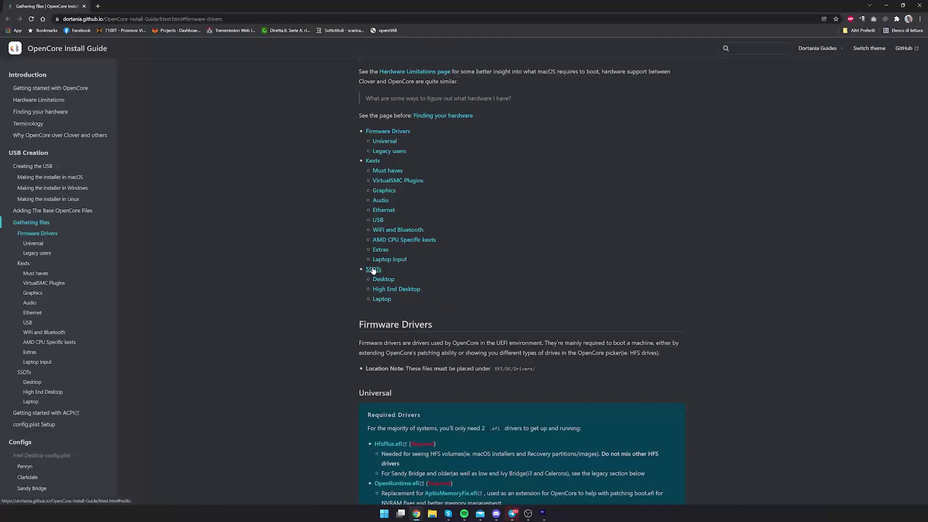
{"action": "scroll", "coordinate": [296, 231], "scroll_direction": "down", "scroll_amount": 2}
{"action": "scroll", "coordinate": [292, 229], "scroll_direction": "down", "scroll_amount": 1}
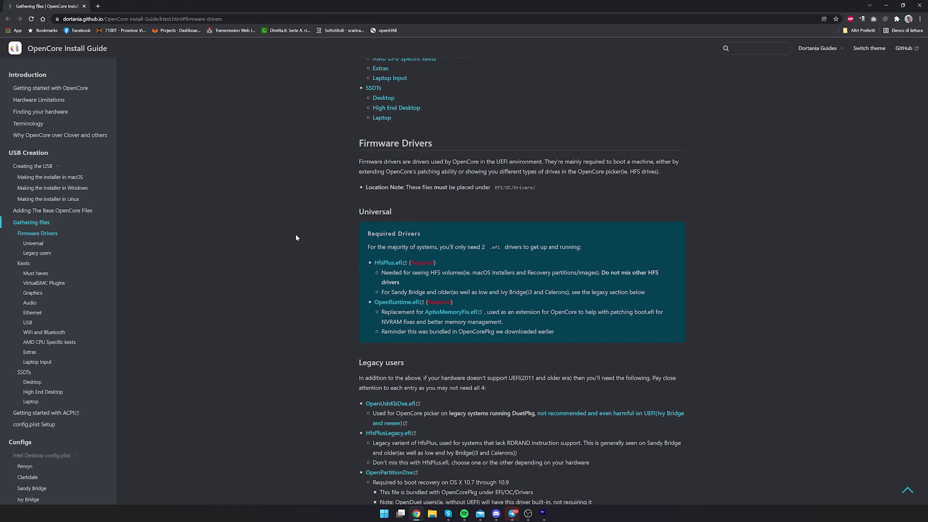
{"action": "scroll", "coordinate": [295, 234], "scroll_direction": "down", "scroll_amount": 1}
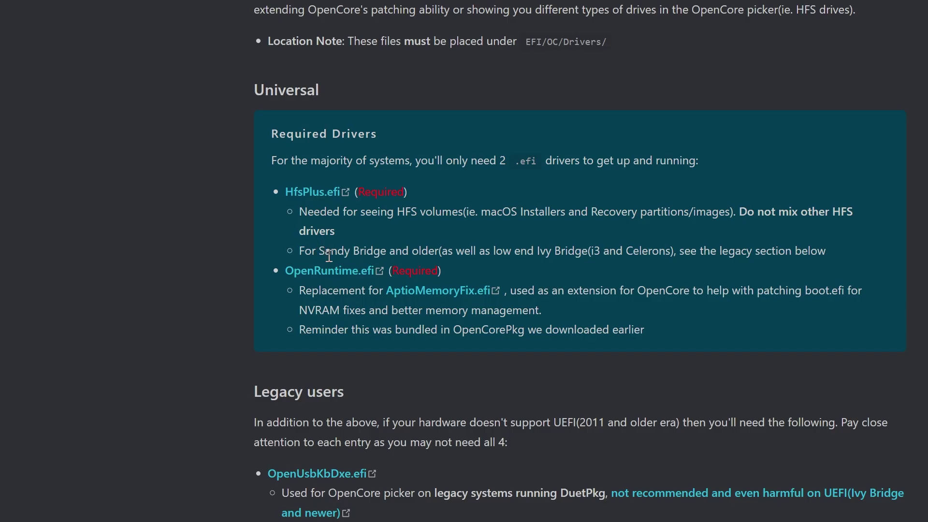
{"action": "left_click", "coordinate": [325, 195]}
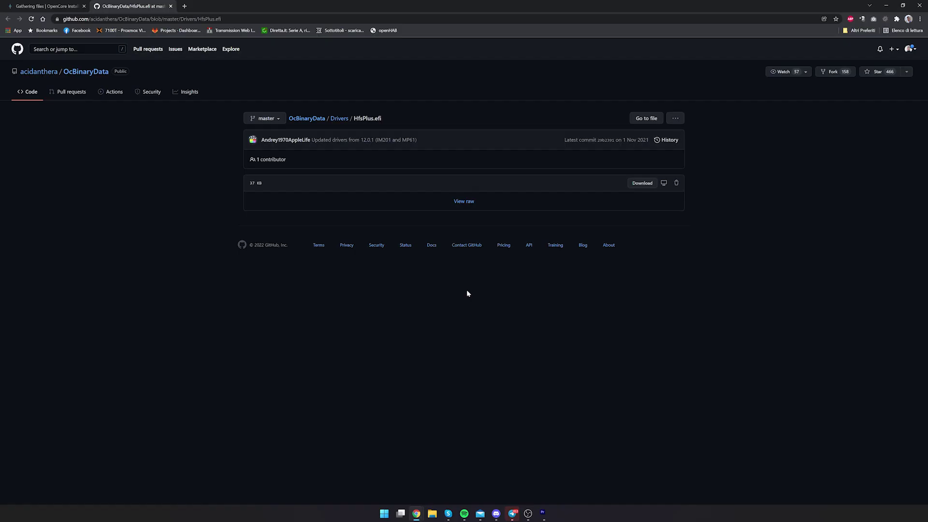
{"action": "left_click", "coordinate": [642, 183]}
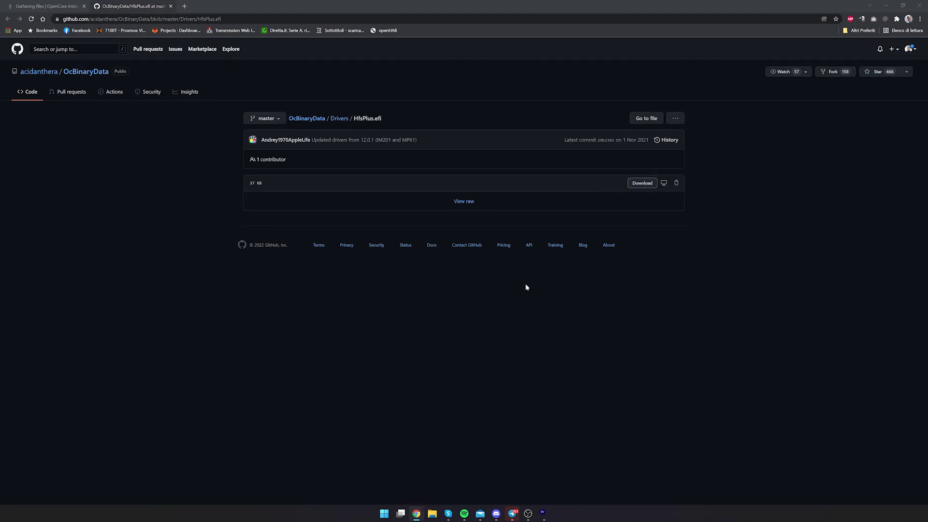
- Save HfsPlus.efi into the EFI\OC\Drivers folder of the macOS Installer (F:) drive
{"action": "left_click", "coordinate": [43, 184]}
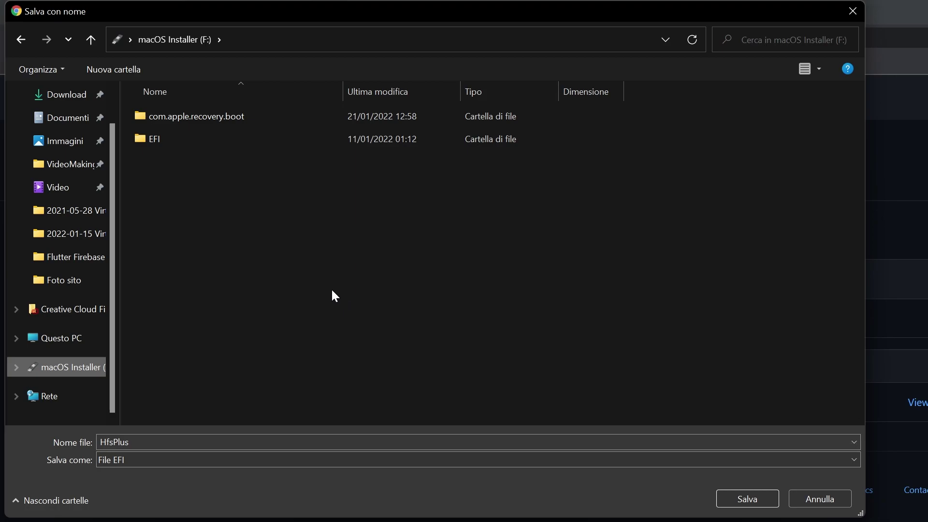
{"action": "double_click", "coordinate": [208, 145]}
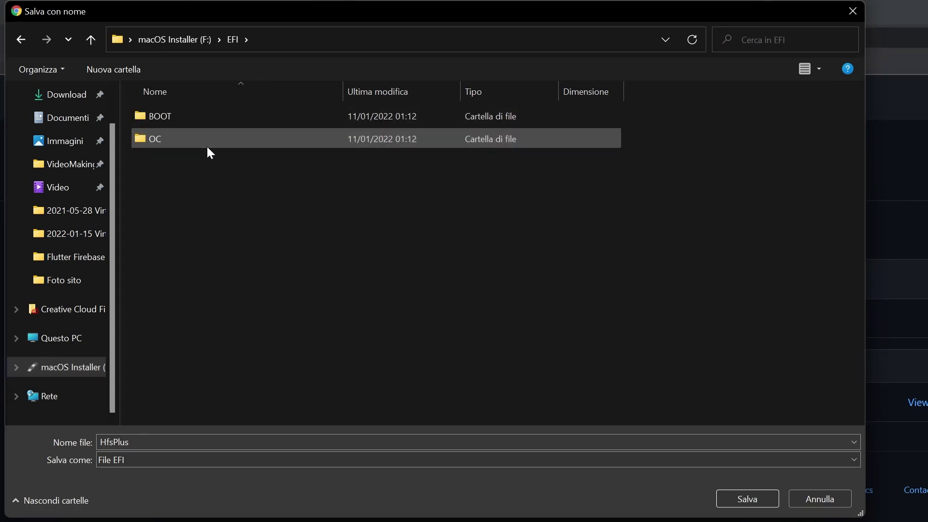
{"action": "double_click", "coordinate": [208, 145]}
{"action": "double_click", "coordinate": [207, 145]}
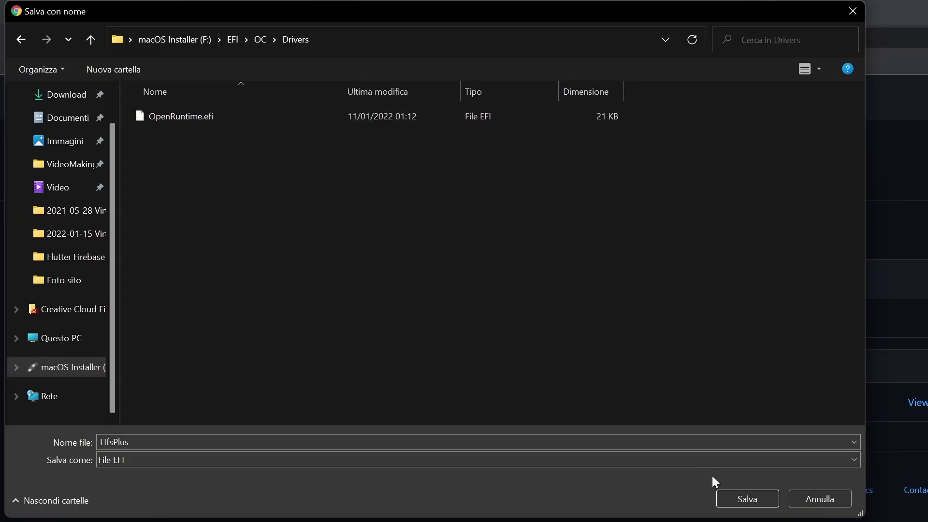
{"action": "left_click", "coordinate": [748, 498]}
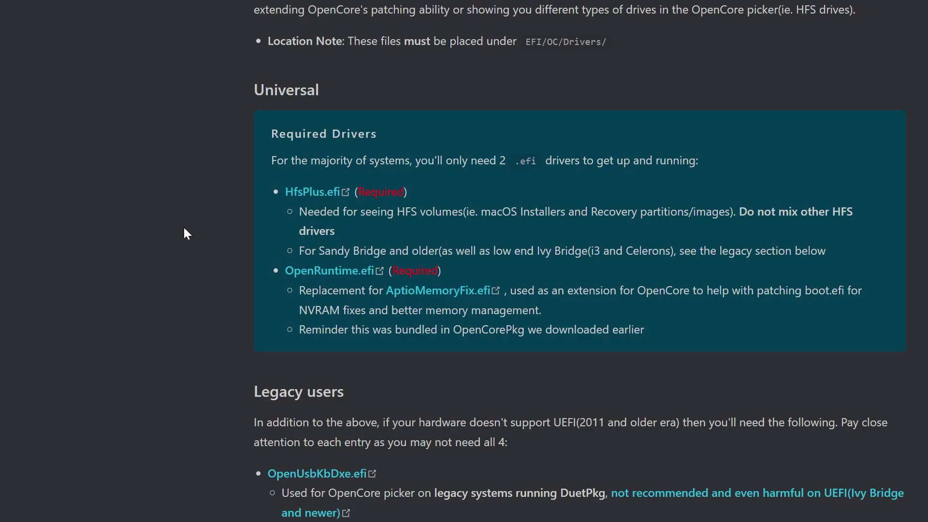
- Open the release pages of VirtualSMC, Lilu, WhateverGreen and AppleALC from the Kexts section of the OpenCore guide's Gathering files page
{"action": "scroll", "coordinate": [173, 213], "scroll_direction": "down", "scroll_amount": 12}
{"action": "scroll", "coordinate": [175, 216], "scroll_direction": "down", "scroll_amount": 3}
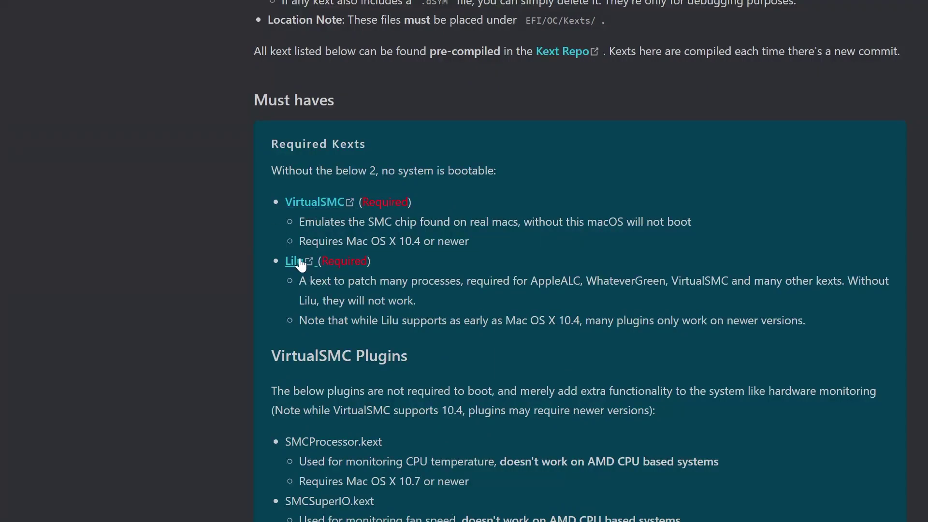
{"action": "scroll", "coordinate": [201, 293], "scroll_direction": "down", "scroll_amount": 12}
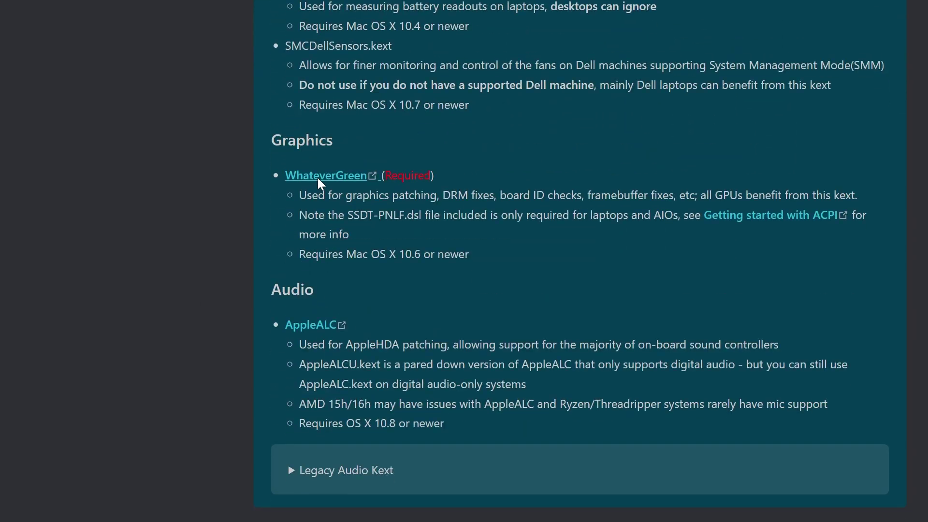
{"action": "scroll", "coordinate": [317, 185], "scroll_direction": "up", "scroll_amount": 3}
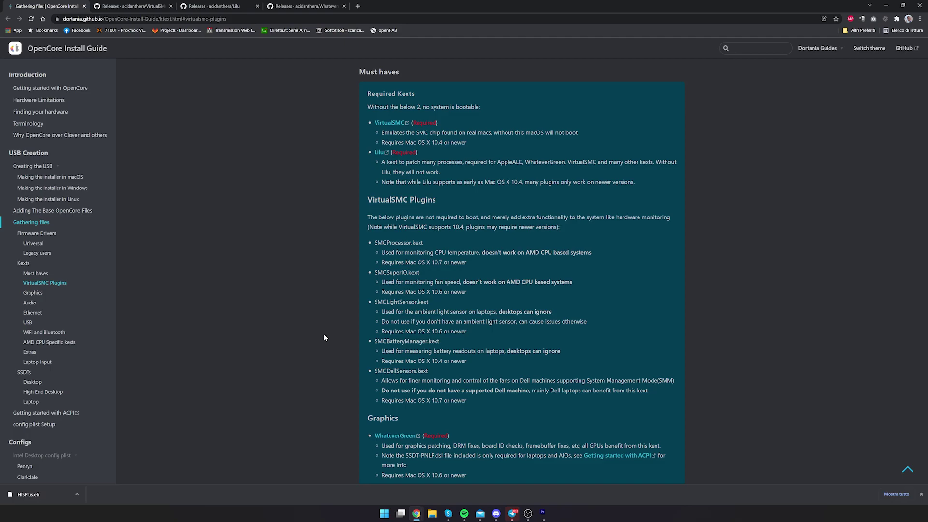
{"action": "scroll", "coordinate": [338, 341], "scroll_direction": "down", "scroll_amount": 4}
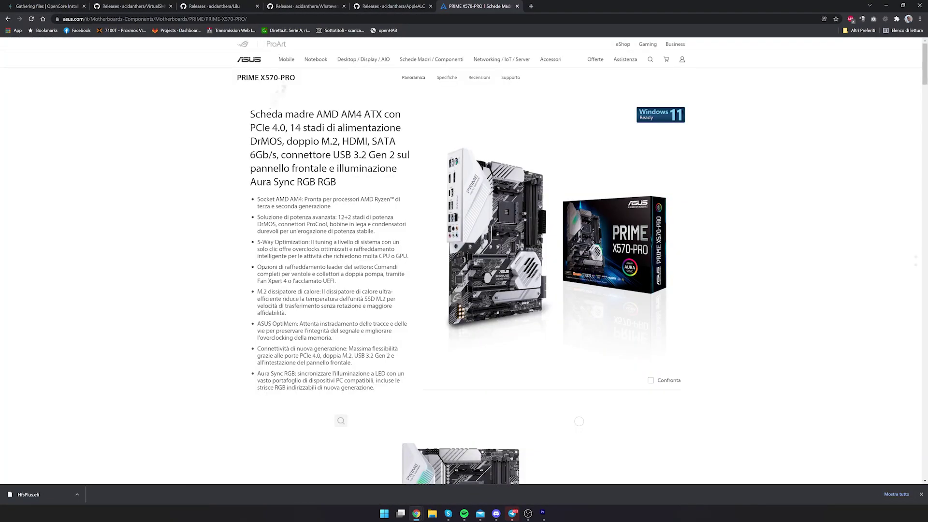
- Review the technical specifications of the ASUS PRIME X570-PRO motherboard on its product page
{"action": "left_click", "coordinate": [453, 80]}
{"action": "scroll", "coordinate": [423, 218], "scroll_direction": "down", "scroll_amount": 5}
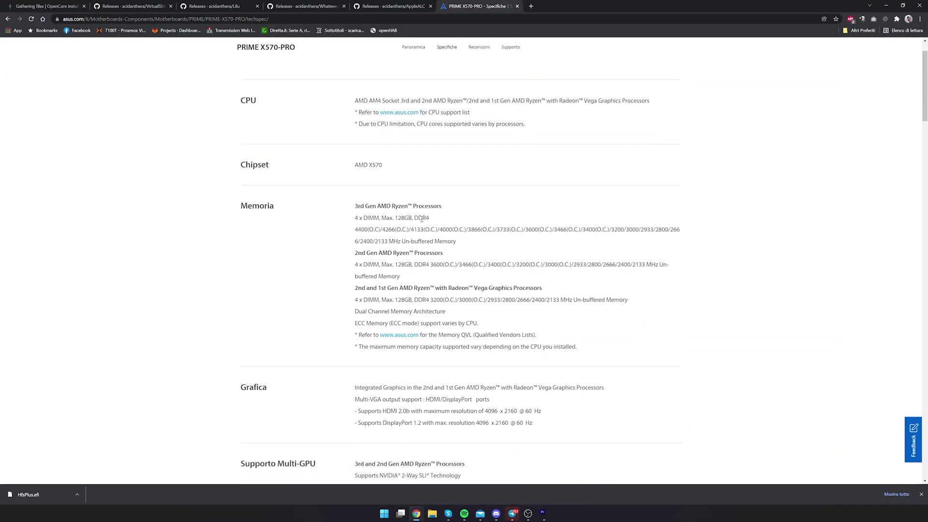
{"action": "scroll", "coordinate": [423, 218], "scroll_direction": "down", "scroll_amount": 7}
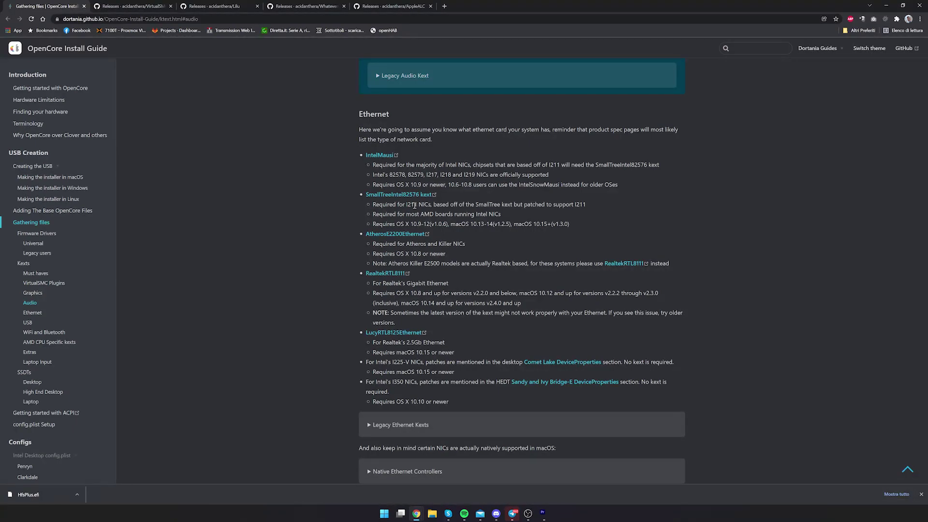
- Download NVMeFix-1.0.9-RELEASE.zip from its GitHub releases into the Download\macOS Monterey folder and close its page
{"action": "scroll", "coordinate": [443, 222], "scroll_direction": "down", "scroll_amount": 20}
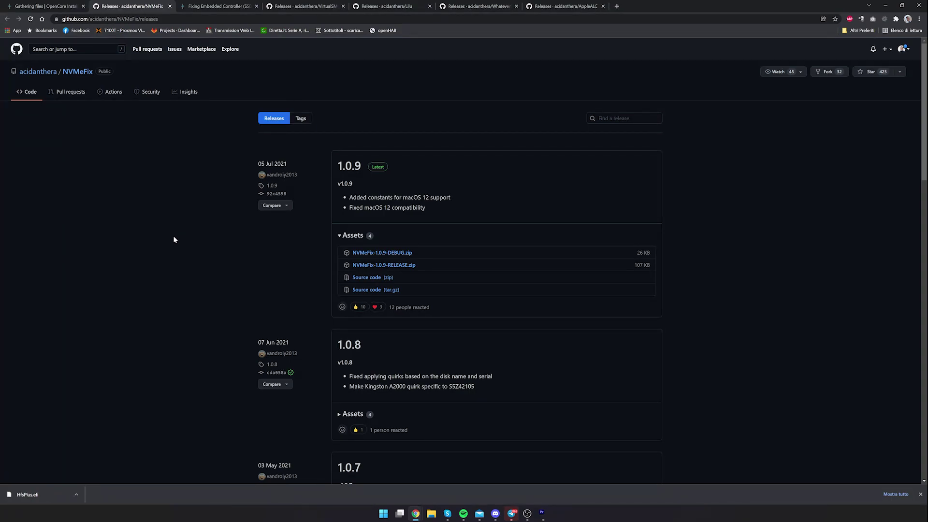
{"action": "left_click", "coordinate": [406, 267]}
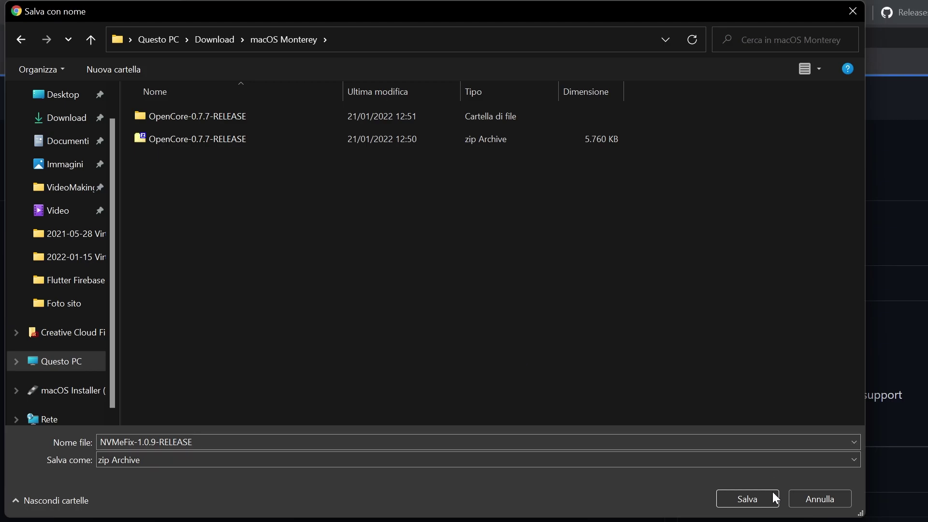
{"action": "left_click", "coordinate": [769, 498]}
{"action": "key", "text": "ctrl+w"}
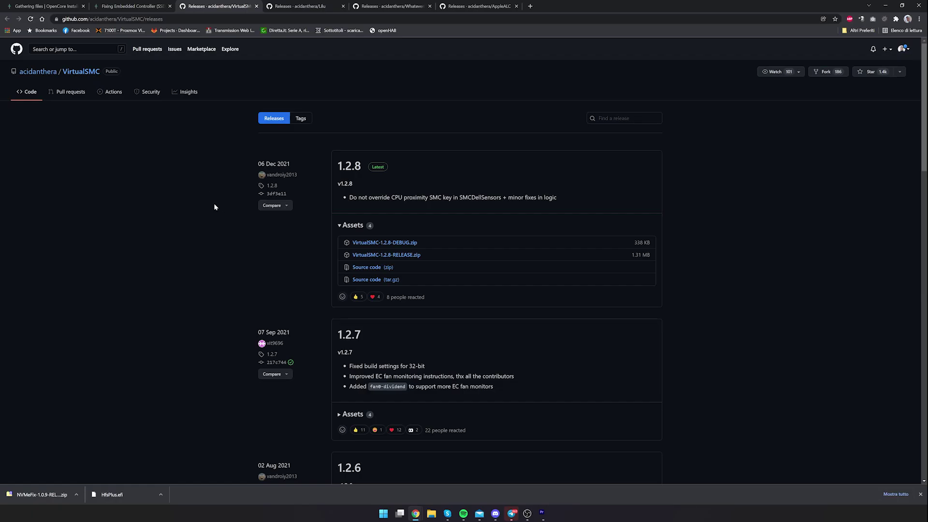
- Download VirtualSMC-1.2.8-RELEASE.zip and Lilu-1.5.9-RELEASE.zip into the macOS Monterey folder, closing each release page
{"action": "left_click", "coordinate": [413, 256]}
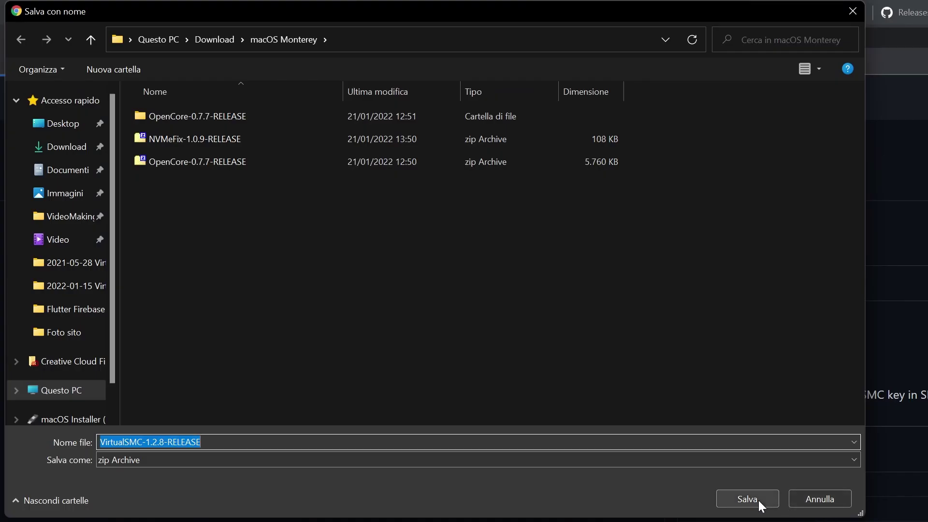
{"action": "left_click", "coordinate": [758, 500]}
{"action": "key", "text": "ctrl+w"}
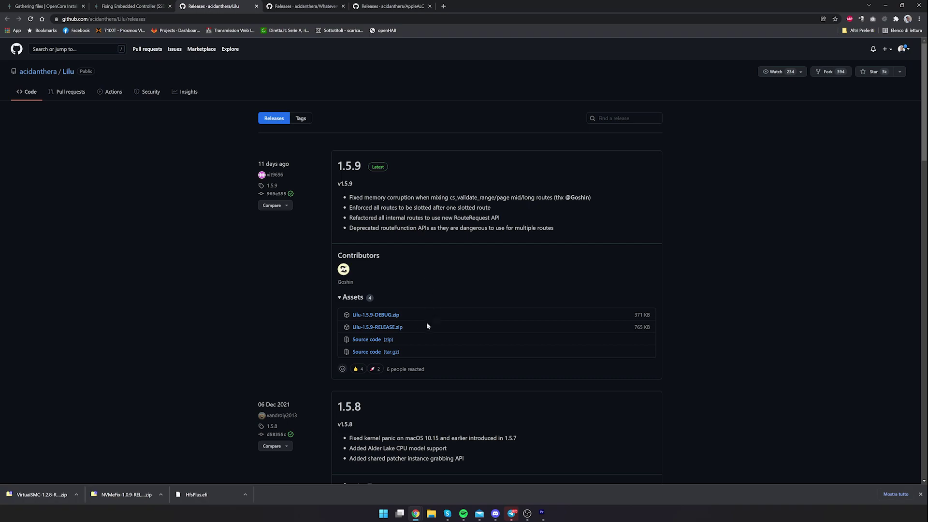
{"action": "left_click", "coordinate": [386, 328]}
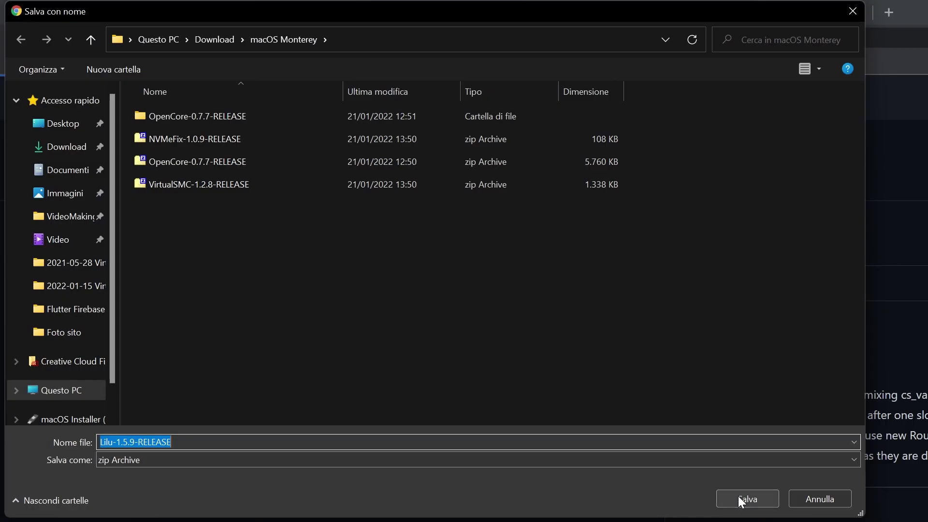
{"action": "left_click", "coordinate": [370, 252]}
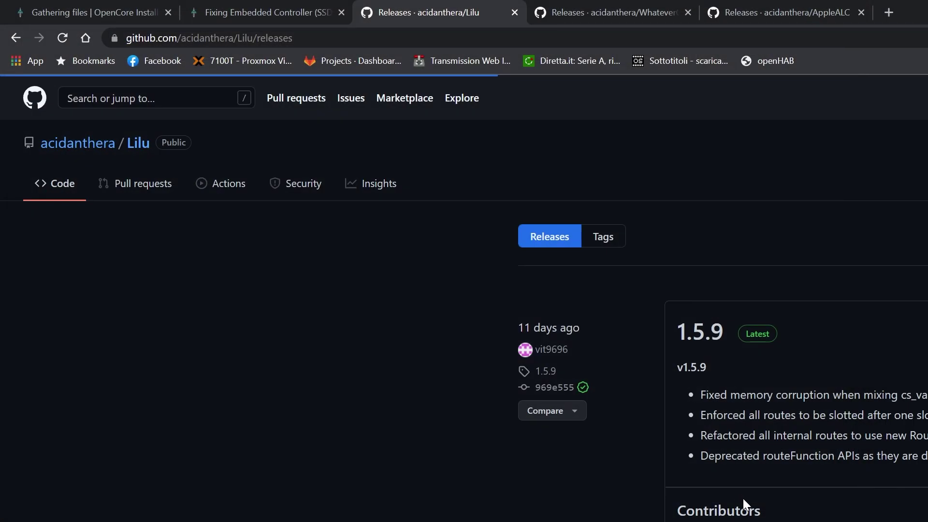
{"action": "key", "text": "ctrl+w"}
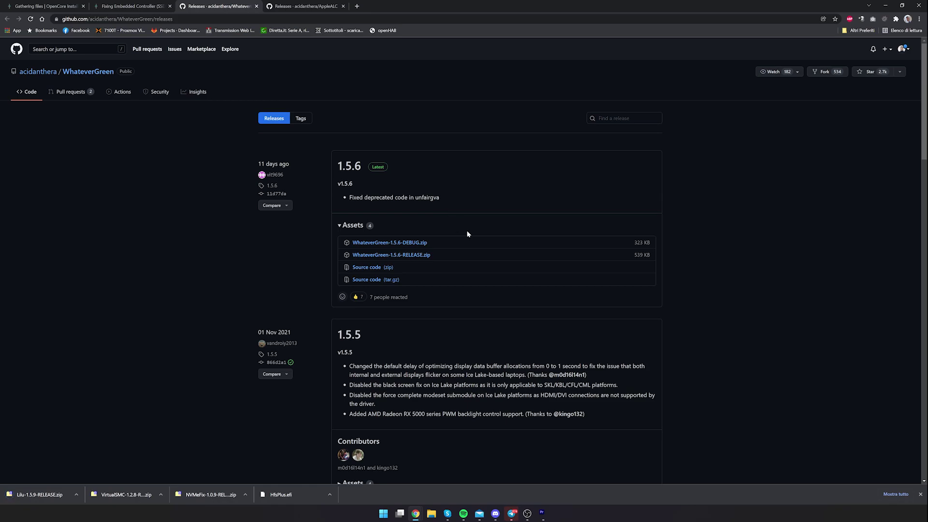
- Download WhateverGreen-1.5.6-RELEASE.zip and AppleALC-1.6.8-RELEASE.zip into the macOS Monterey folder
{"action": "left_click", "coordinate": [389, 254]}
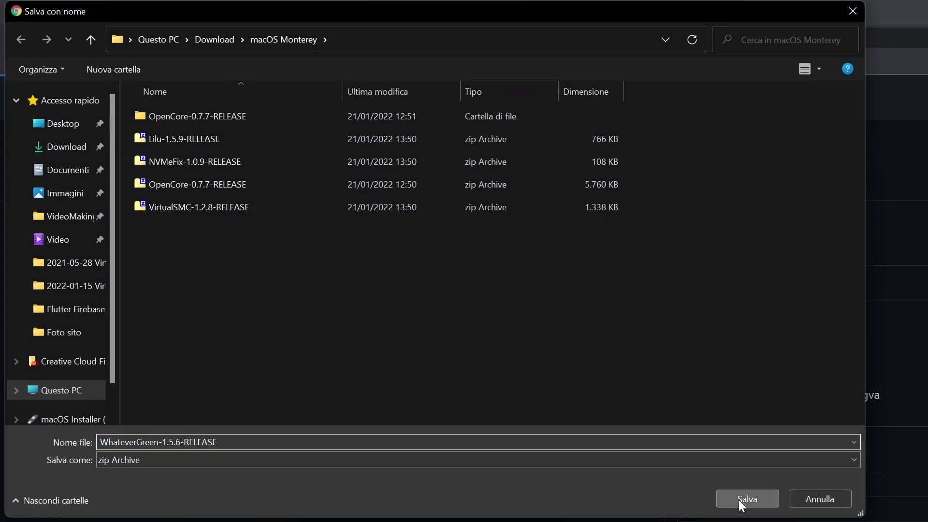
{"action": "left_click", "coordinate": [738, 500]}
{"action": "key", "text": "ctrl+w"}
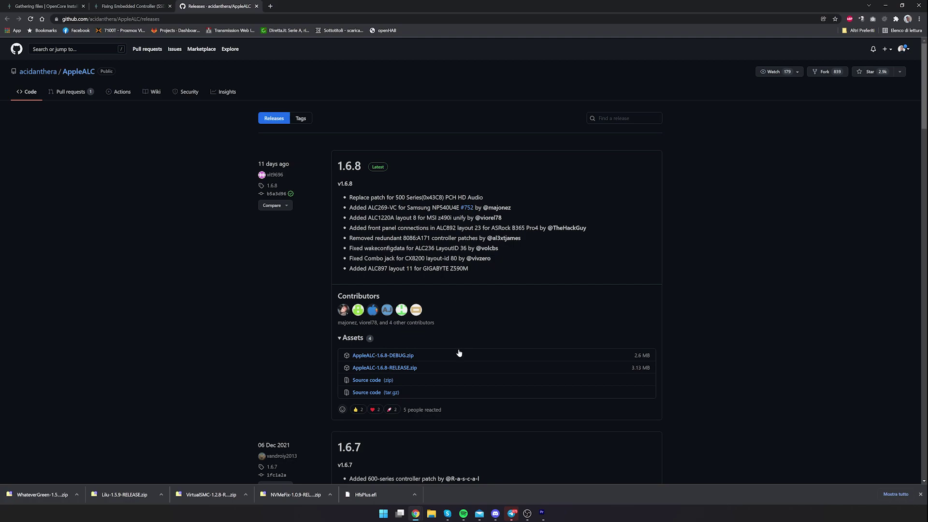
{"action": "left_click", "coordinate": [415, 369]}
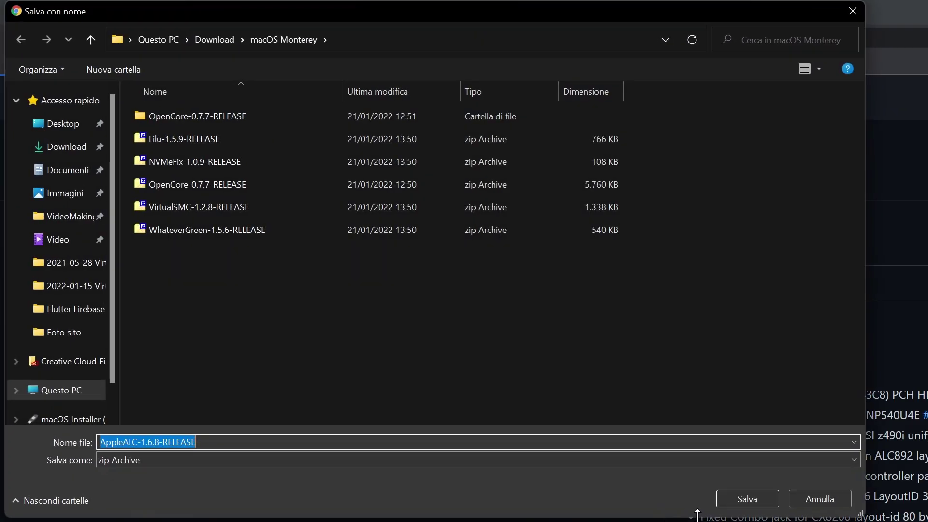
{"action": "left_click", "coordinate": [754, 499]}
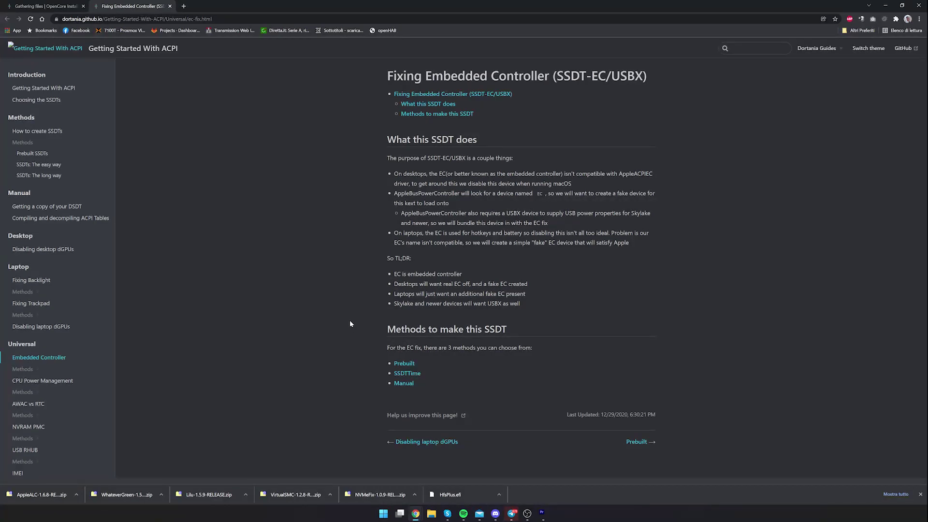
- Download the prebuilt SSDT-EC-USBX-DESKTOP.aml from the Embedded Controller guide into EFI\OC\ACPI on the macOS Installer (F:) drive
{"action": "left_click", "coordinate": [412, 366]}
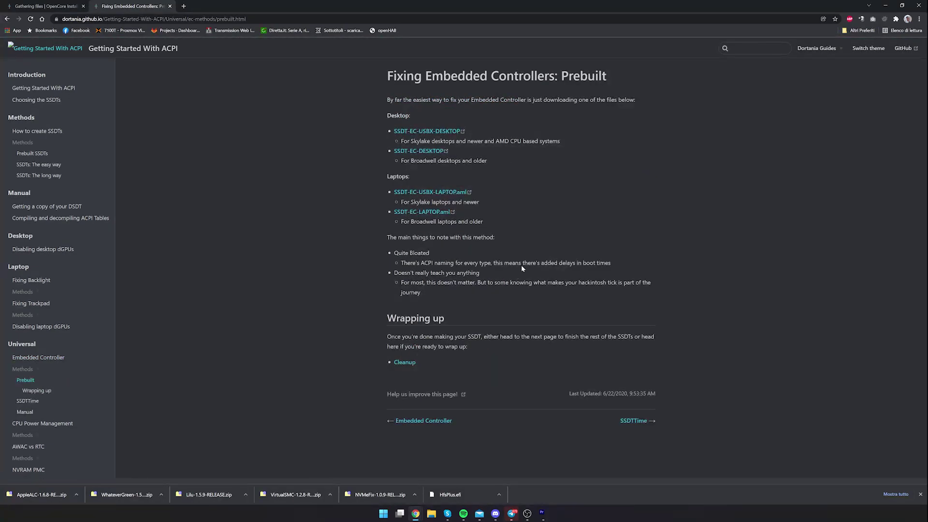
{"action": "left_click", "coordinate": [446, 136]}
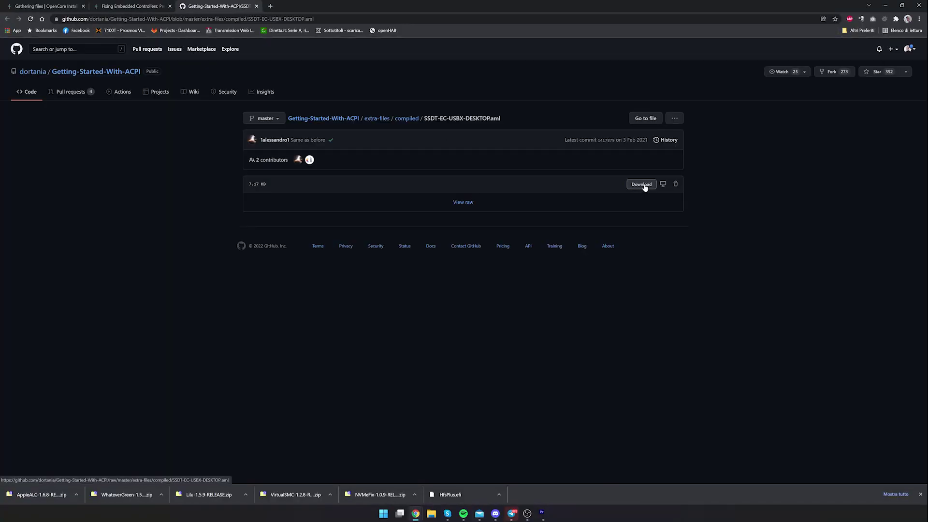
{"action": "left_click", "coordinate": [643, 186]}
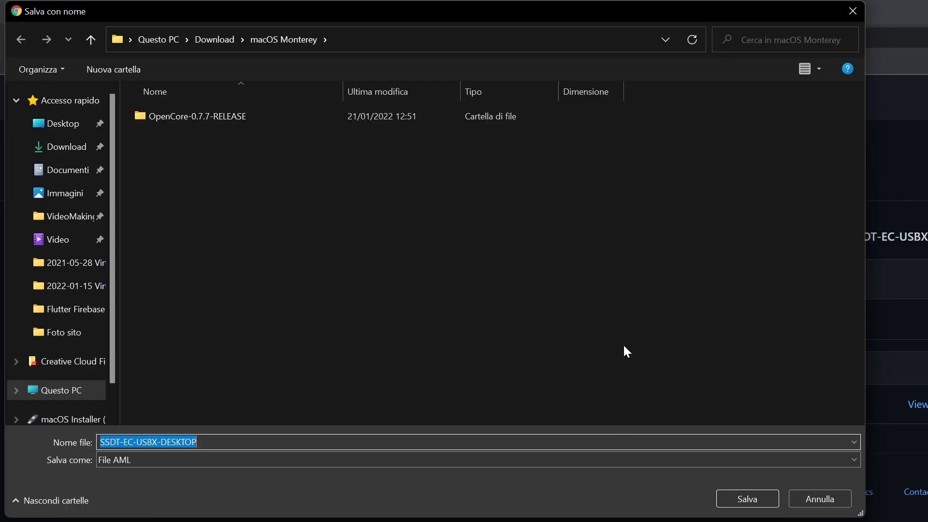
{"action": "scroll", "coordinate": [108, 328], "scroll_direction": "down", "scroll_amount": 1}
{"action": "left_click", "coordinate": [73, 368]}
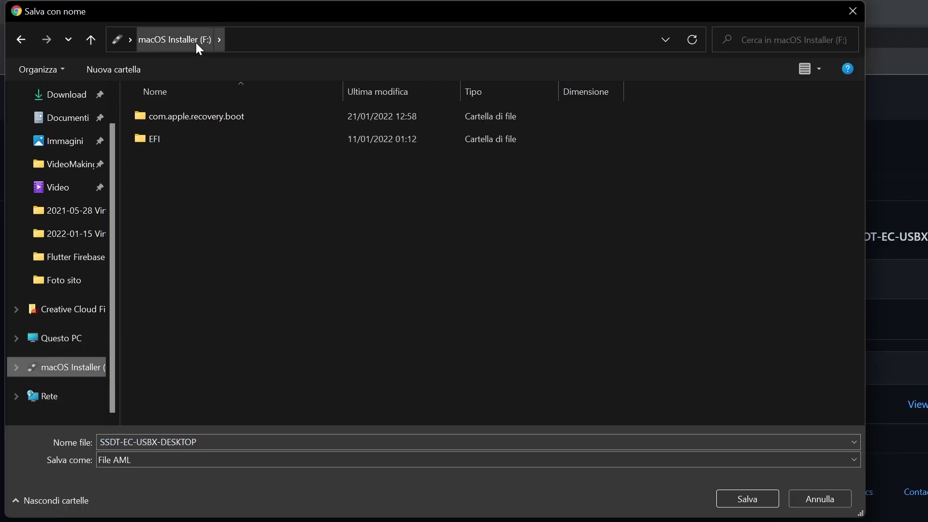
{"action": "double_click", "coordinate": [177, 140]}
{"action": "double_click", "coordinate": [180, 141]}
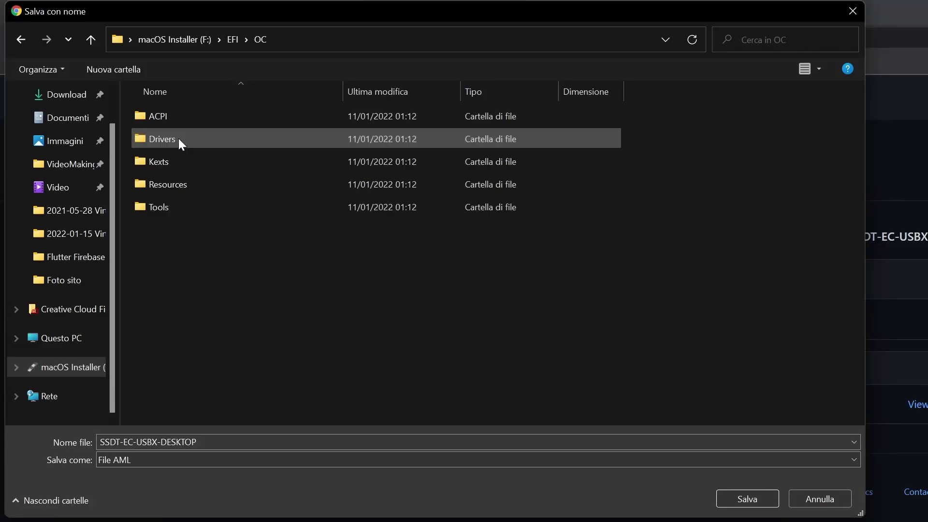
{"action": "double_click", "coordinate": [183, 123]}
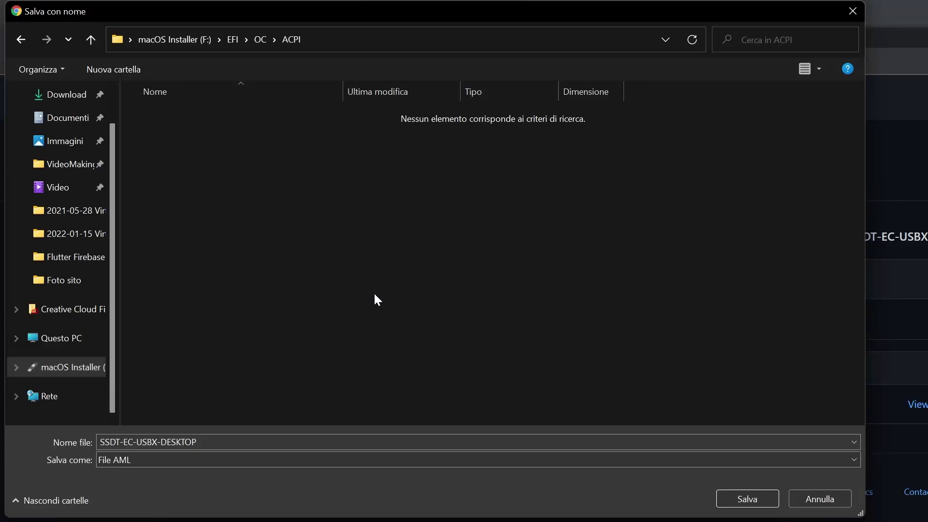
{"action": "left_click", "coordinate": [746, 498]}
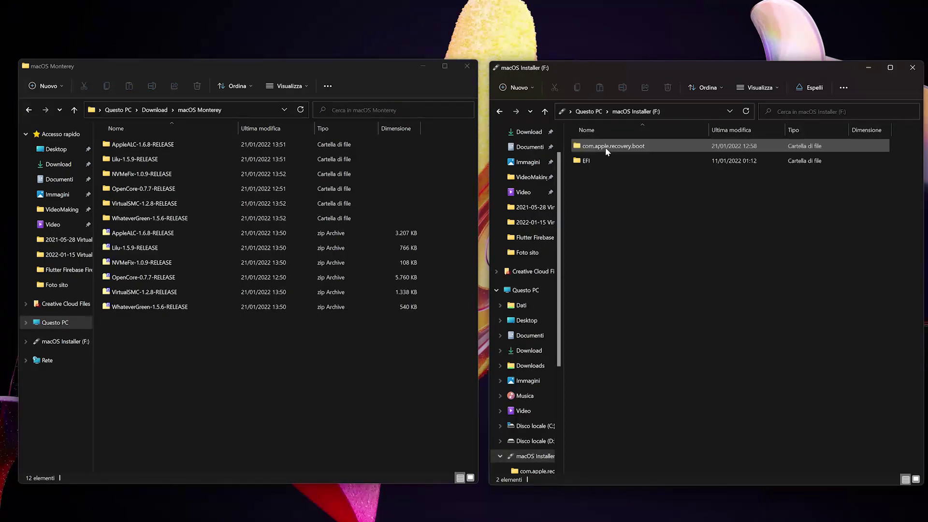
- Copy AppleALC.kext from the AppleALC-1.6.8-RELEASE folder into EFI\OC\Kexts on the macOS Installer (F:) drive
{"action": "double_click", "coordinate": [599, 161]}
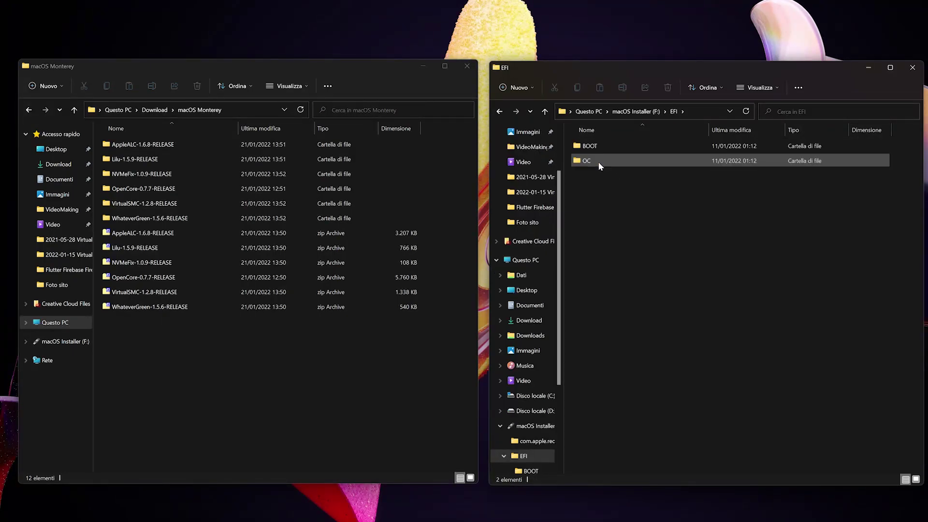
{"action": "double_click", "coordinate": [598, 162]}
{"action": "double_click", "coordinate": [604, 170]}
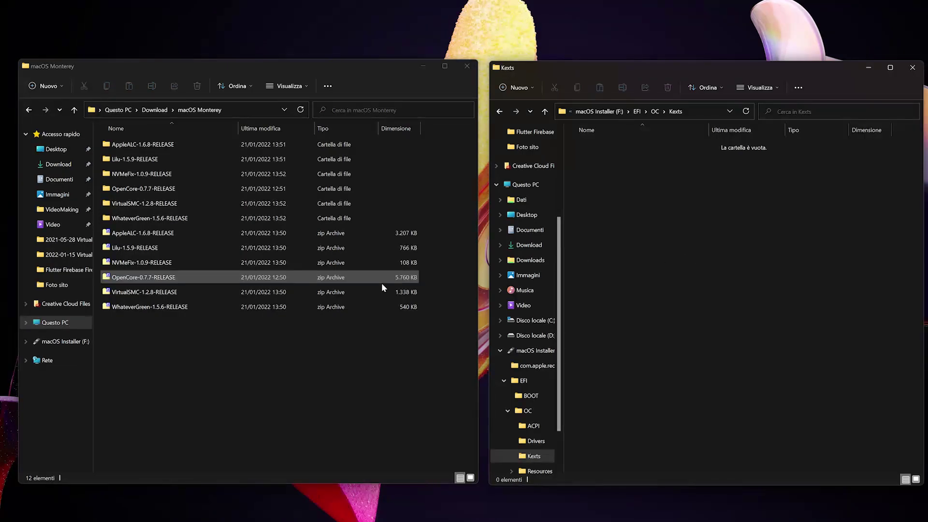
{"action": "left_click", "coordinate": [248, 352]}
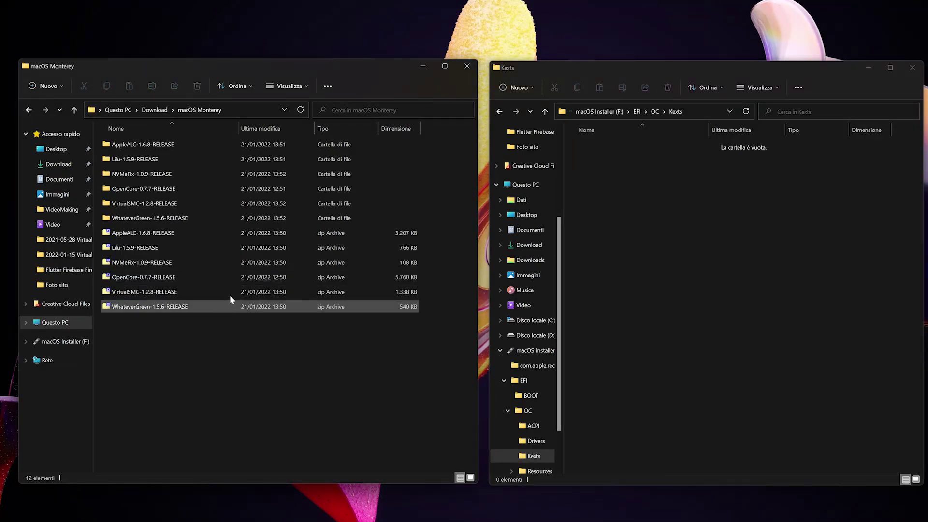
{"action": "double_click", "coordinate": [162, 144]}
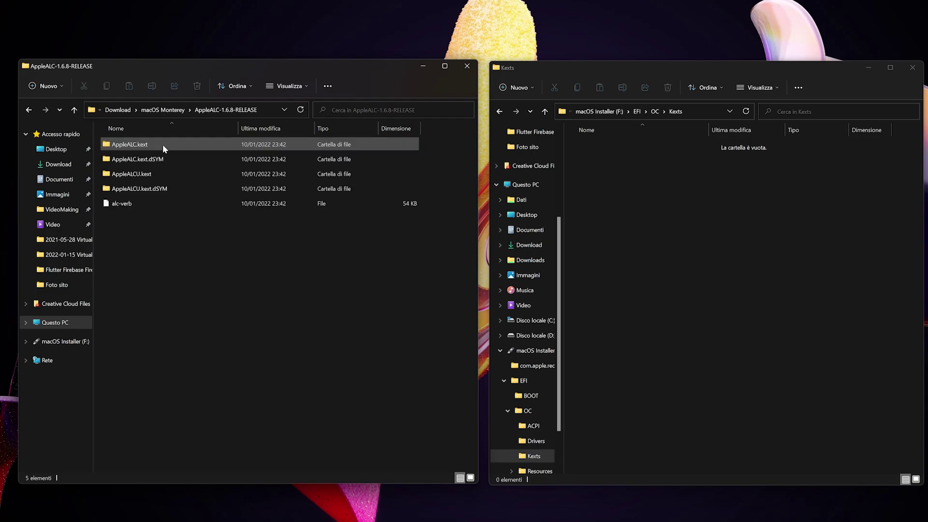
{"action": "left_click", "coordinate": [152, 145]}
{"action": "key", "text": "ctrl+c"}
{"action": "left_click", "coordinate": [700, 230]}
{"action": "key", "text": "ctrl+v"}
{"action": "left_click", "coordinate": [312, 320]}
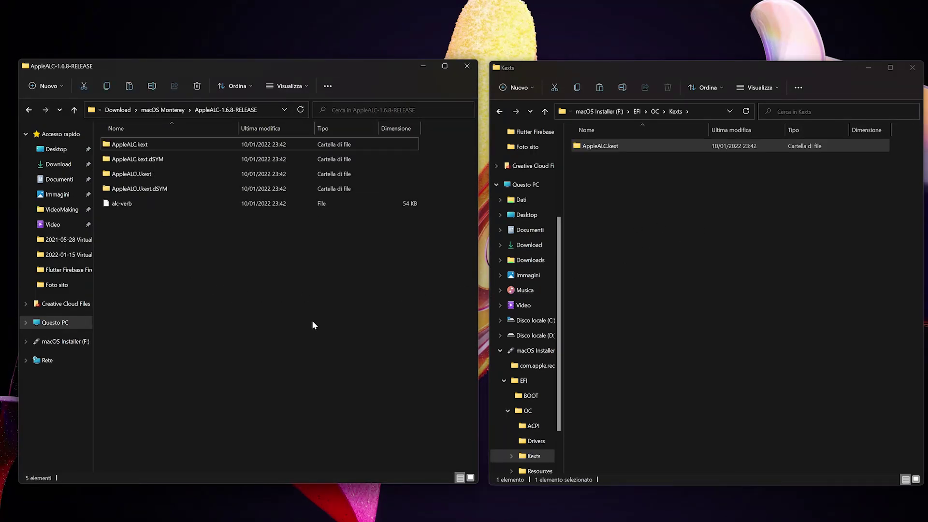
- Copy Lilu.kext from the Lilu-1.5.9-RELEASE folder into EFI\OC\Kexts on the macOS Installer (F:) drive
{"action": "key", "text": "BackSpace"}
{"action": "double_click", "coordinate": [165, 161]}
{"action": "left_click", "coordinate": [146, 147]}
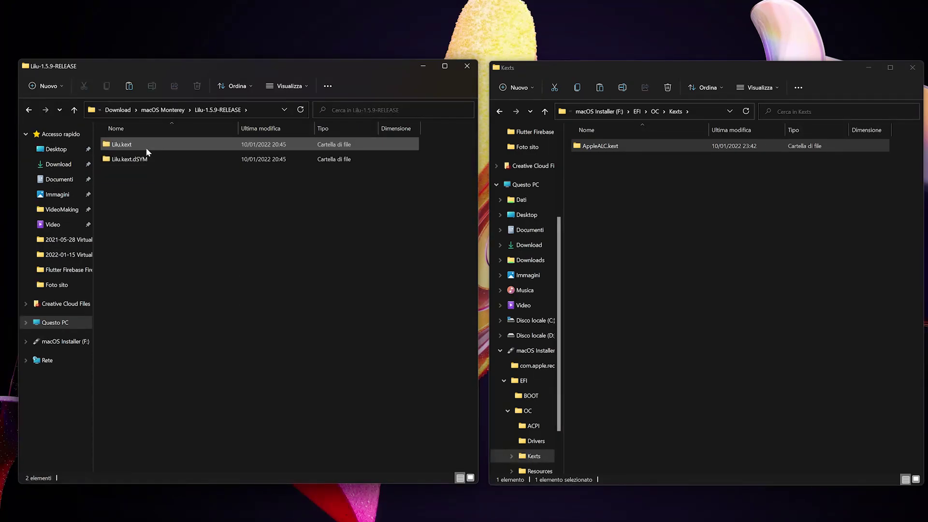
{"action": "left_click", "coordinate": [605, 244]}
{"action": "key", "text": "ctrl+v"}
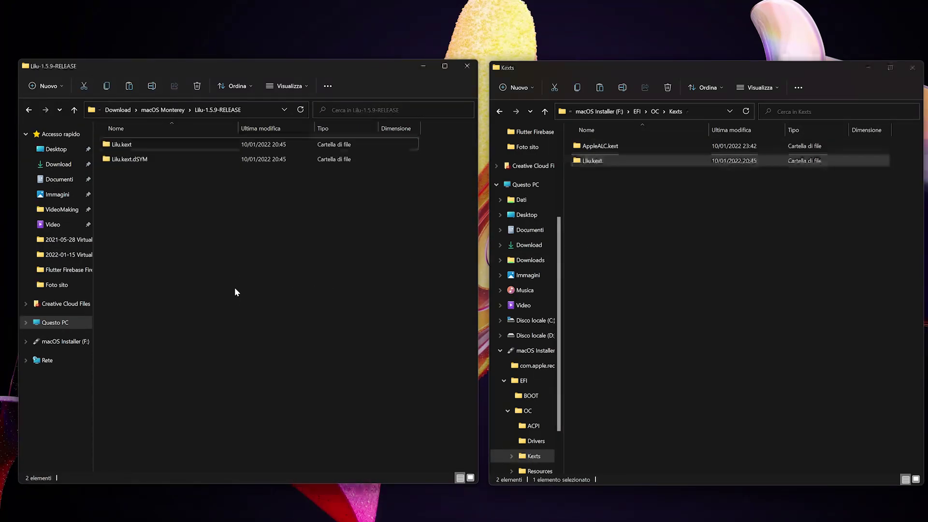
- Copy NVMeFix.kext from the NVMeFix-1.0.9-RELEASE folder into EFI\OC\Kexts on the macOS Installer (F:) drive
{"action": "left_click", "coordinate": [234, 287]}
{"action": "key", "text": "BackSpace"}
{"action": "double_click", "coordinate": [152, 175]}
{"action": "left_click", "coordinate": [128, 144]}
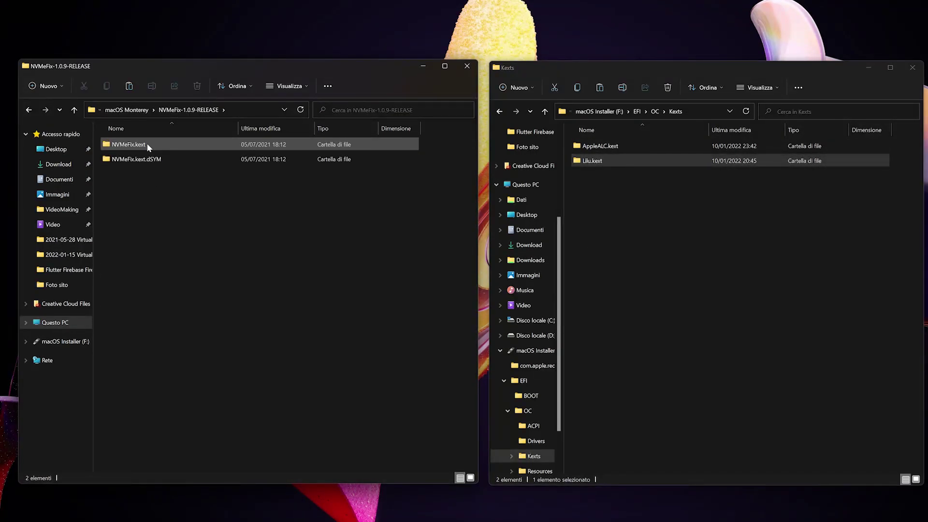
{"action": "left_click", "coordinate": [703, 243]}
{"action": "key", "text": "ctrl+v"}
- Copy VirtualSMC.kext from the Kexts subfolder of VirtualSMC-1.2.8-RELEASE into EFI\OC\Kexts on the macOS Installer (F:) drive
{"action": "left_click", "coordinate": [241, 249]}
{"action": "key", "text": "BackSpace"}
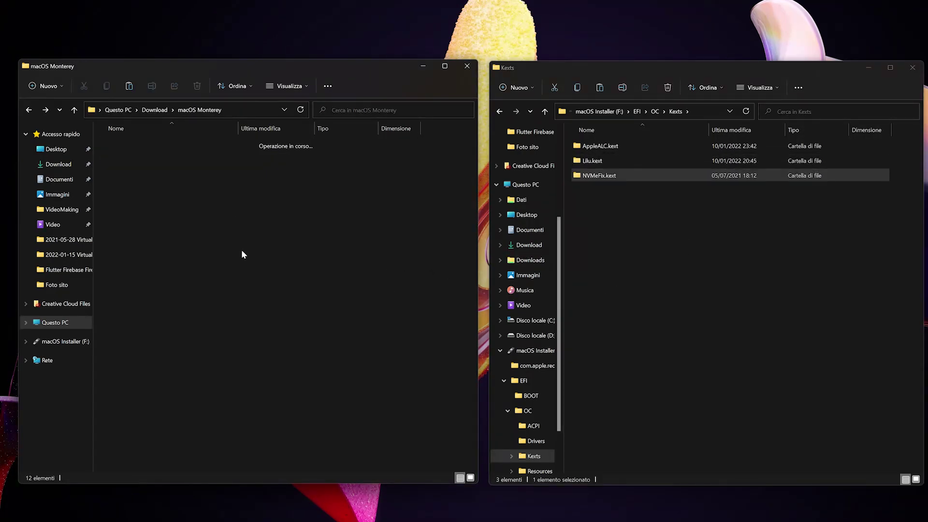
{"action": "double_click", "coordinate": [169, 203]}
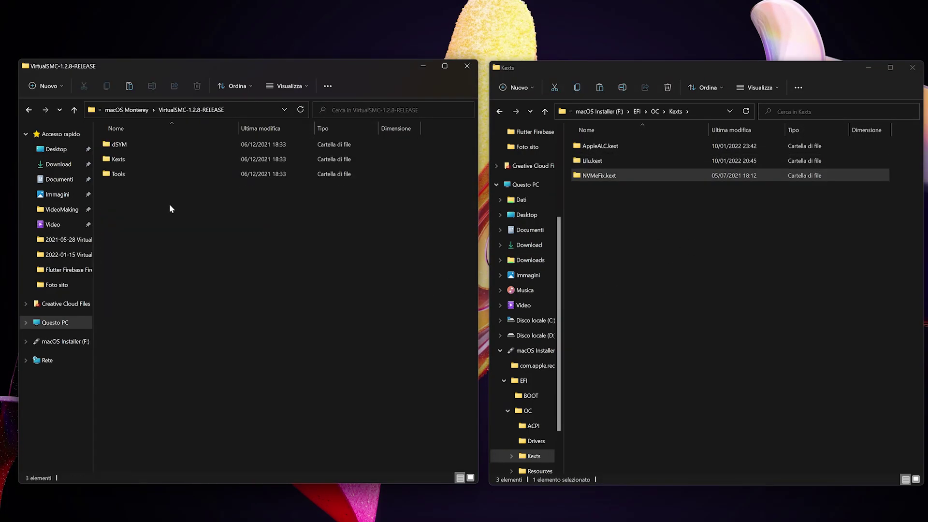
{"action": "double_click", "coordinate": [138, 158]}
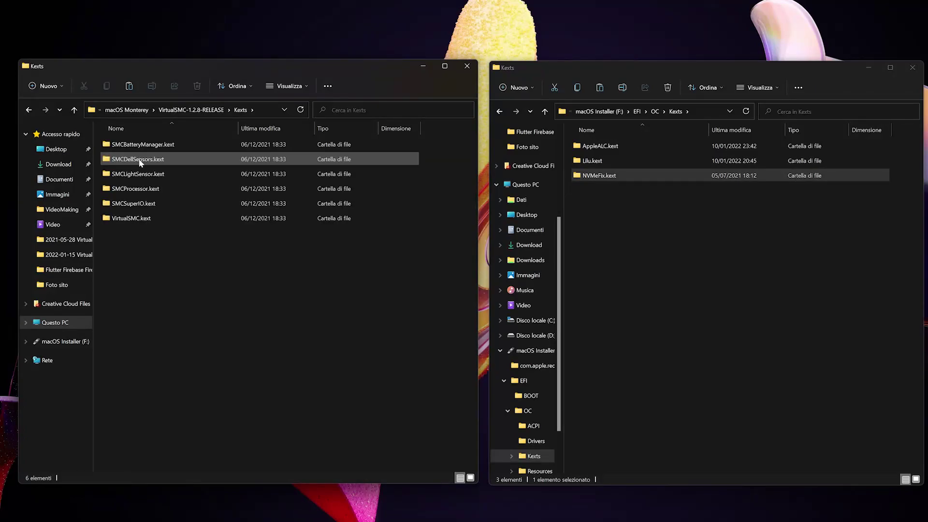
{"action": "left_click", "coordinate": [150, 219]}
{"action": "left_click", "coordinate": [685, 260]}
{"action": "key", "text": "ctrl+v"}
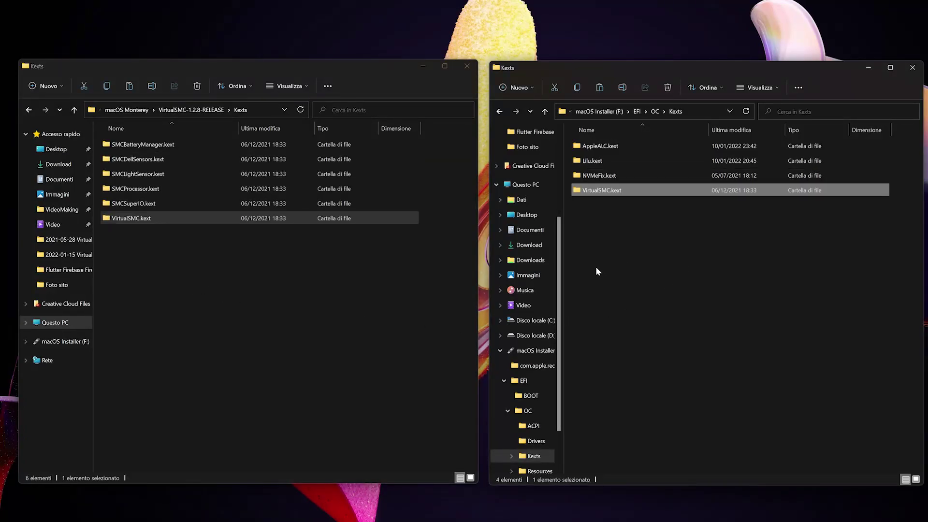
- Copy WhateverGreen.kext from the WhateverGreen-1.5.6-RELEASE folder into EFI\OC\Kexts on the macOS Installer (F:) drive
{"action": "left_click", "coordinate": [250, 306]}
{"action": "key", "text": "alt+Up"}
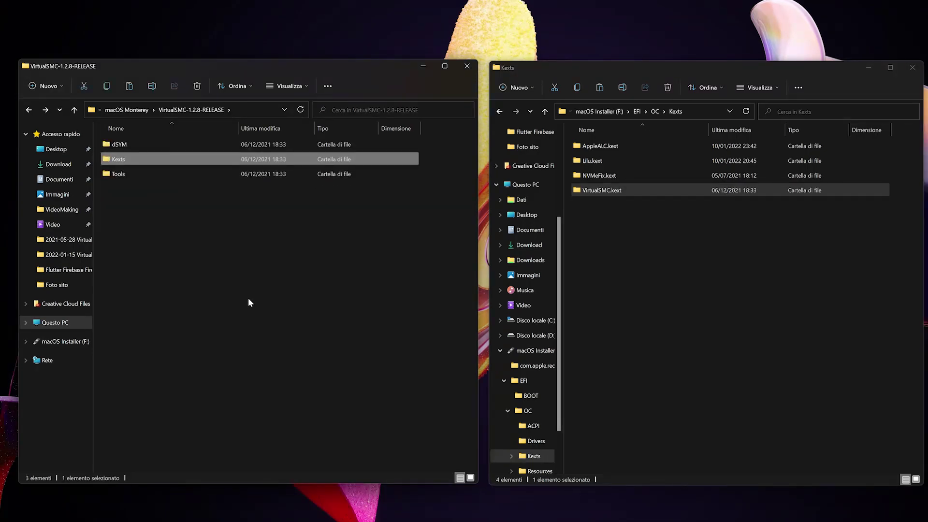
{"action": "key", "text": "alt+Up"}
{"action": "double_click", "coordinate": [149, 218]}
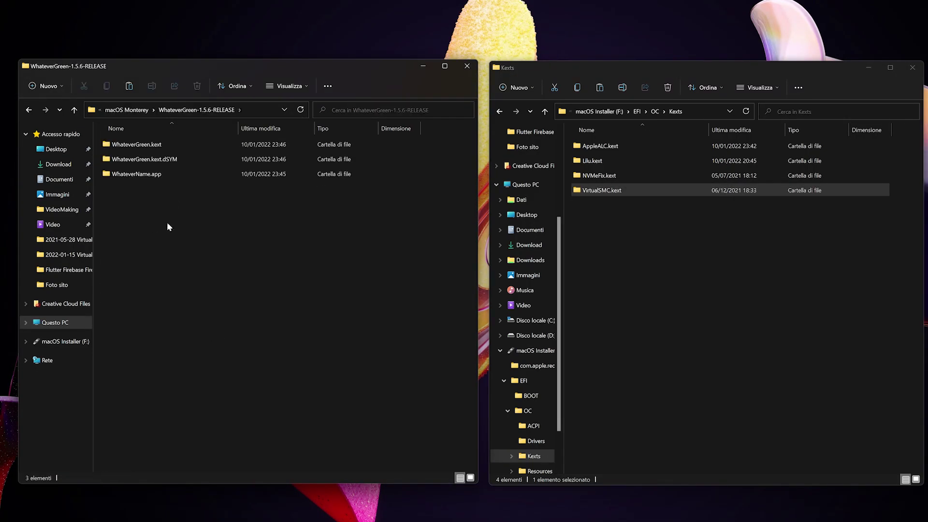
{"action": "left_click", "coordinate": [154, 146]}
{"action": "key", "text": "ctrl+c"}
{"action": "left_click", "coordinate": [657, 274]}
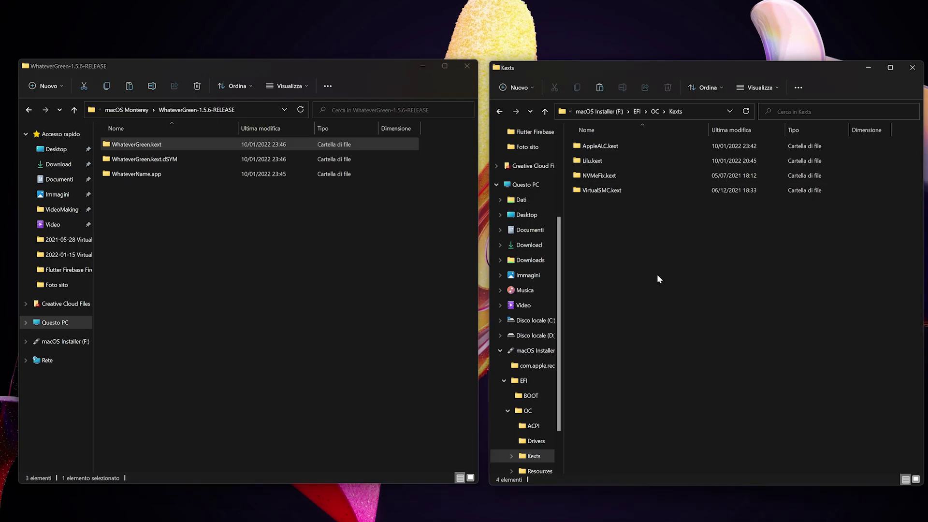
{"action": "key", "text": "ctrl+v"}
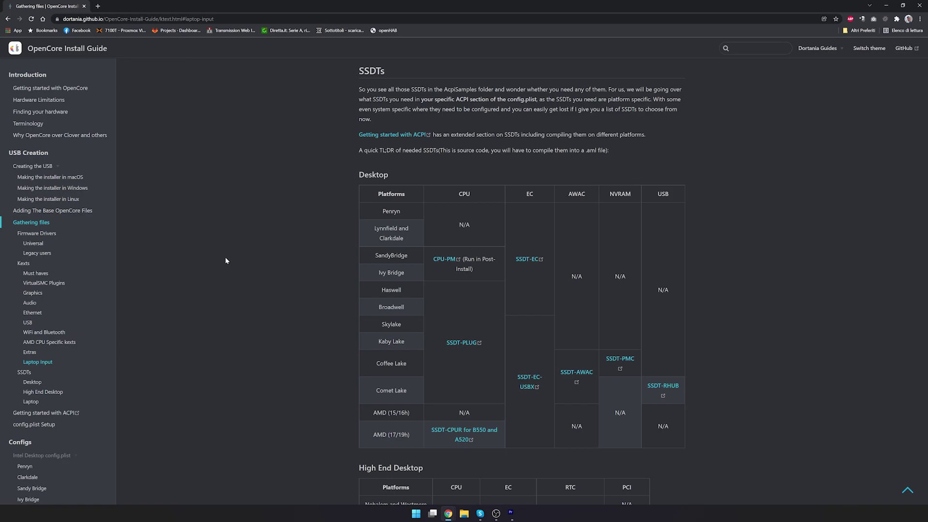
- Open the Ryzen and Threadripper(17h and 19h) page under AMD Desktop config.plist in the OpenCore Install Guide
{"action": "scroll", "coordinate": [63, 271], "scroll_direction": "down", "scroll_amount": 5}
{"action": "scroll", "coordinate": [61, 264], "scroll_direction": "down", "scroll_amount": 2}
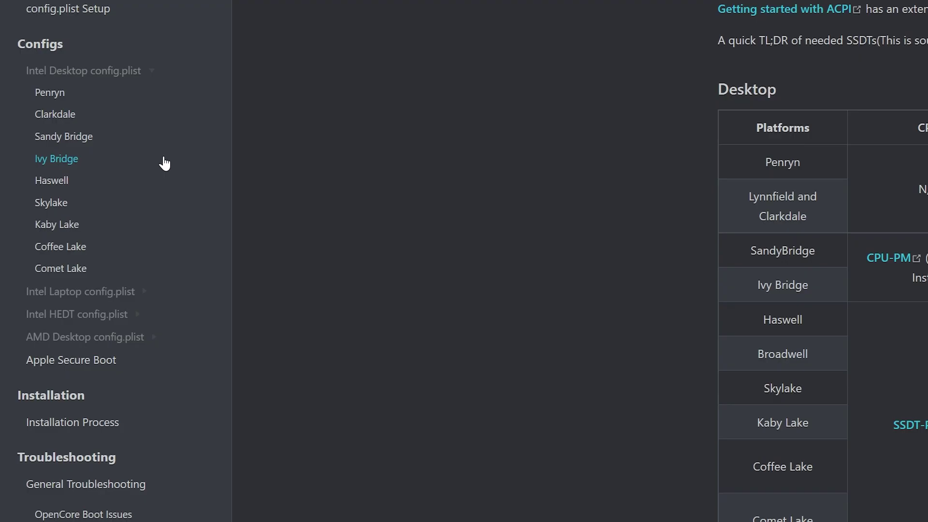
{"action": "left_click", "coordinate": [81, 335]}
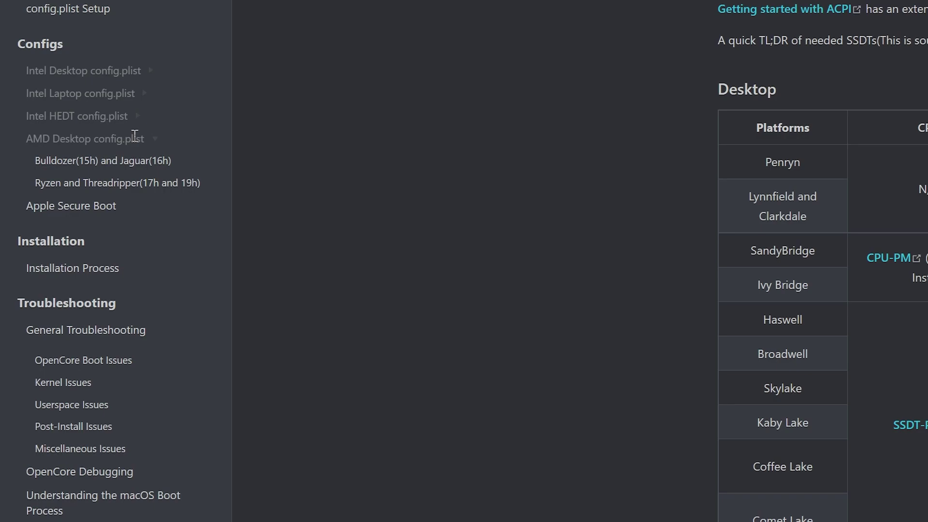
{"action": "left_click", "coordinate": [100, 188]}
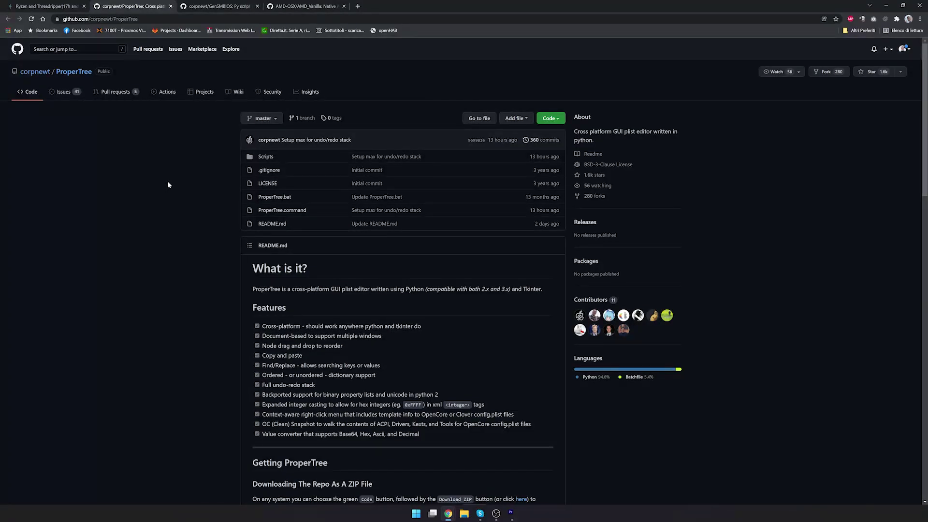
- Download the ProperTree repository as ProperTree-master.zip into the macOS Monterey folder and close its GitHub page
{"action": "left_click", "coordinate": [551, 118]}
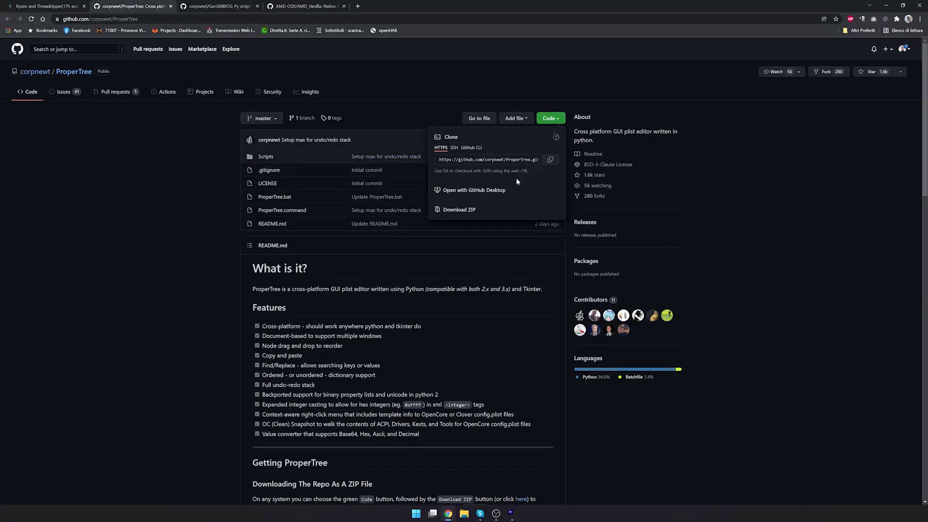
{"action": "left_click", "coordinate": [463, 211]}
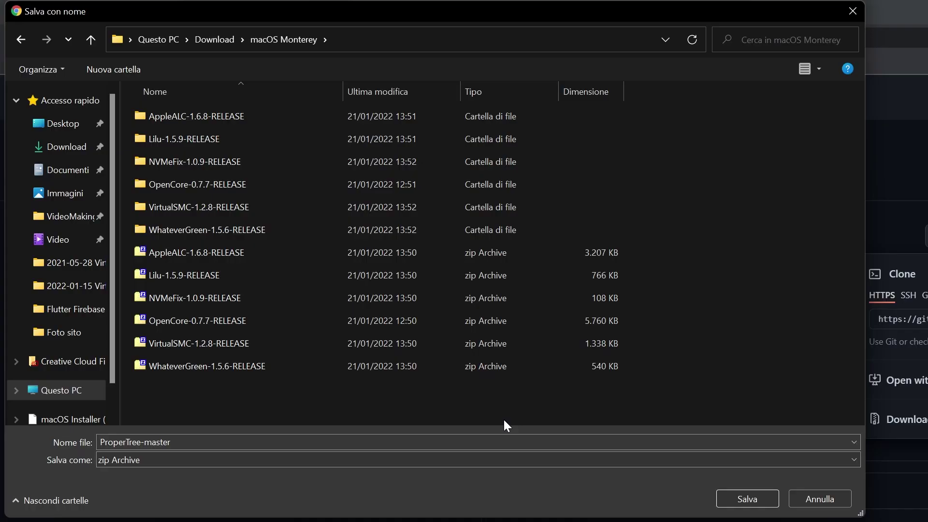
{"action": "left_click", "coordinate": [740, 505]}
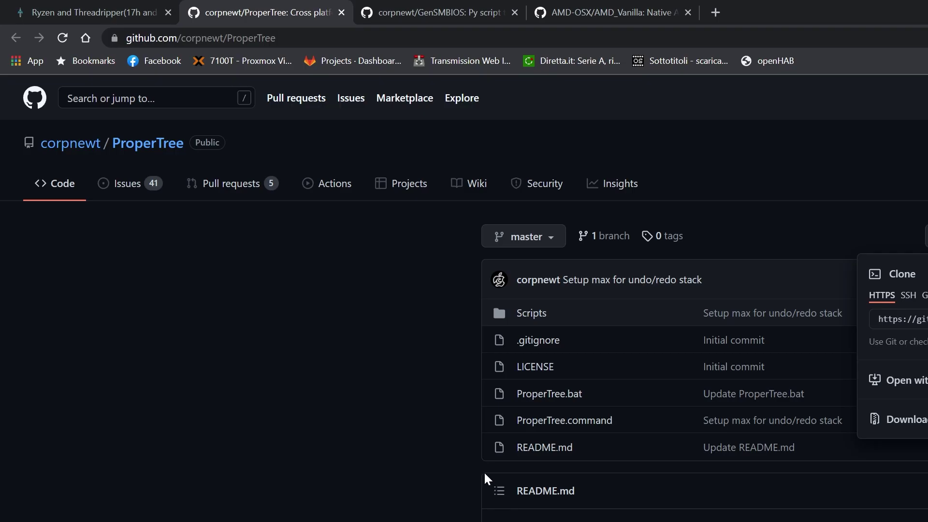
{"action": "middle_click", "coordinate": [273, 17]}
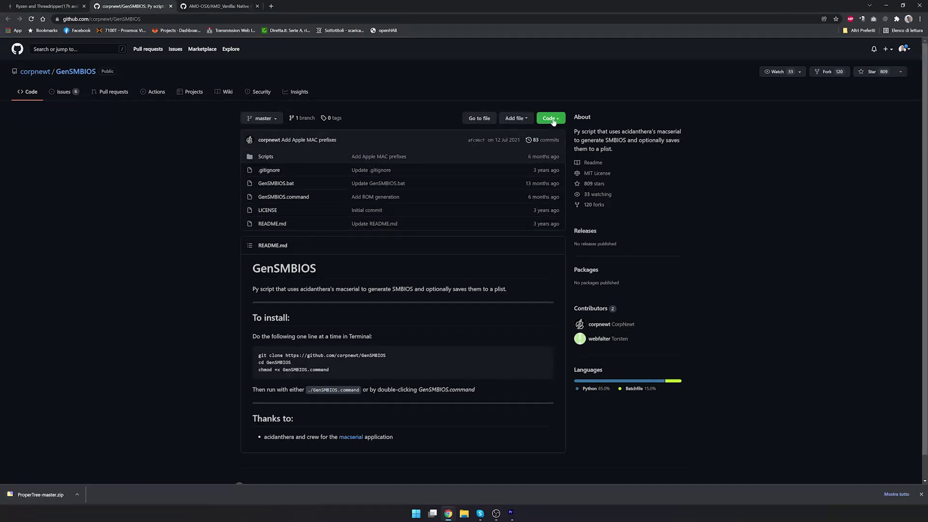
- Download the GenSMBIOS and AMD_Vanilla repositories as ZIP archives into the macOS Monterey folder
{"action": "left_click", "coordinate": [551, 119]}
{"action": "left_click", "coordinate": [464, 212]}
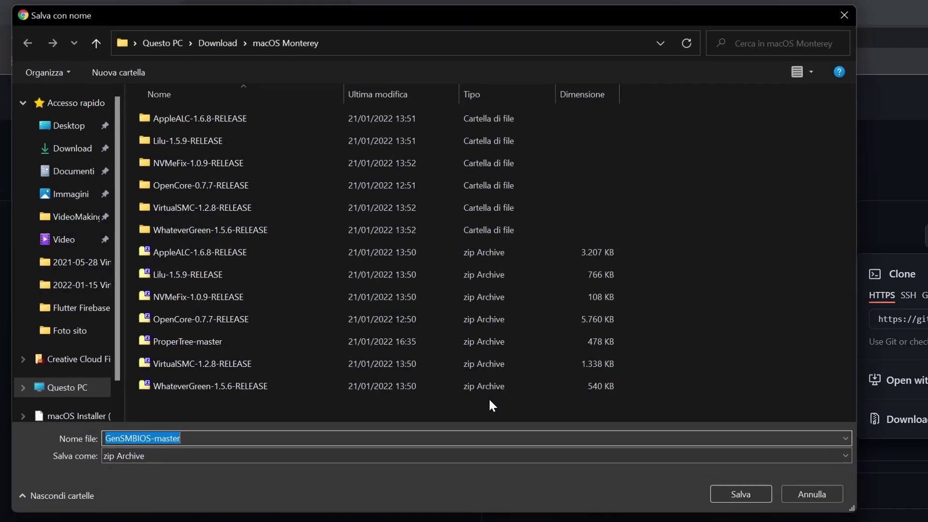
{"action": "left_click", "coordinate": [740, 504]}
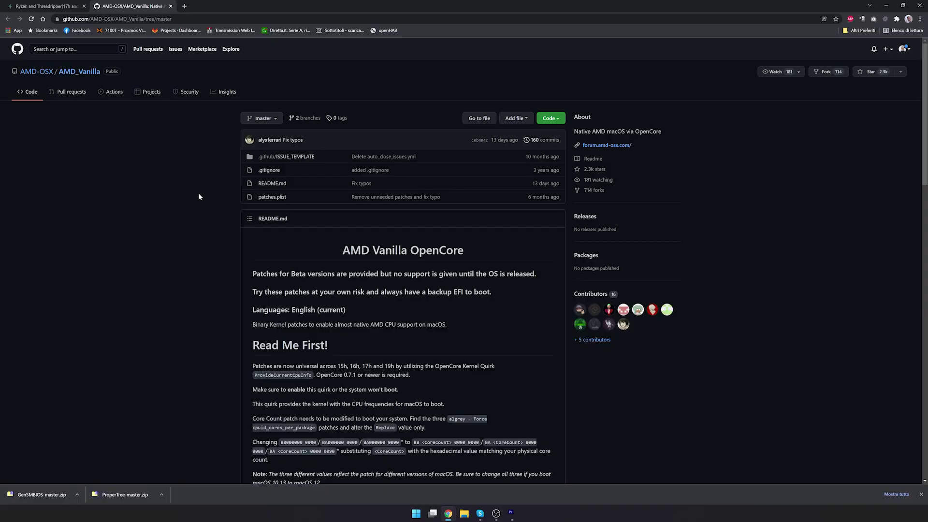
{"action": "left_click", "coordinate": [554, 120]}
{"action": "left_click", "coordinate": [468, 210]}
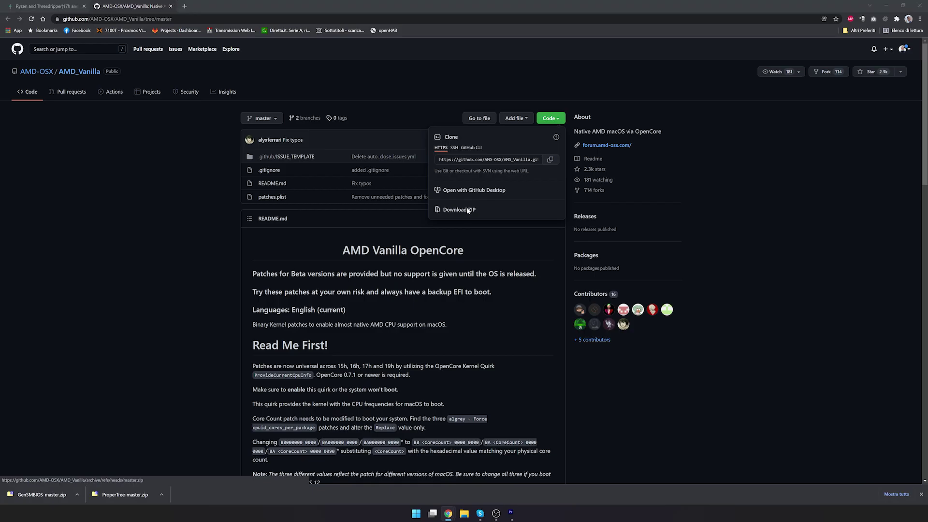
{"action": "left_click", "coordinate": [754, 493]}
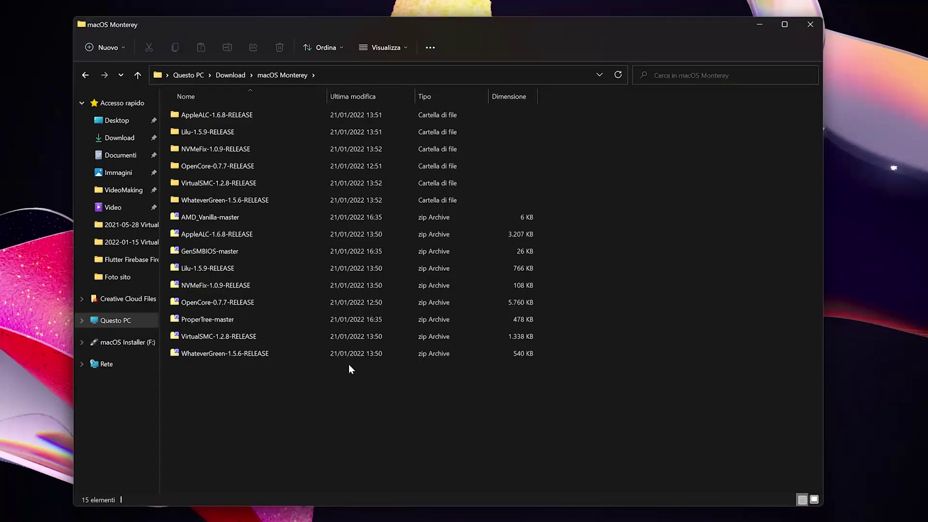
- Copy Sample.plist from the Docs folder of OpenCore-0.7.7-RELEASE into EFI\OC on the macOS Installer (F:) drive
{"action": "double_click", "coordinate": [219, 164]}
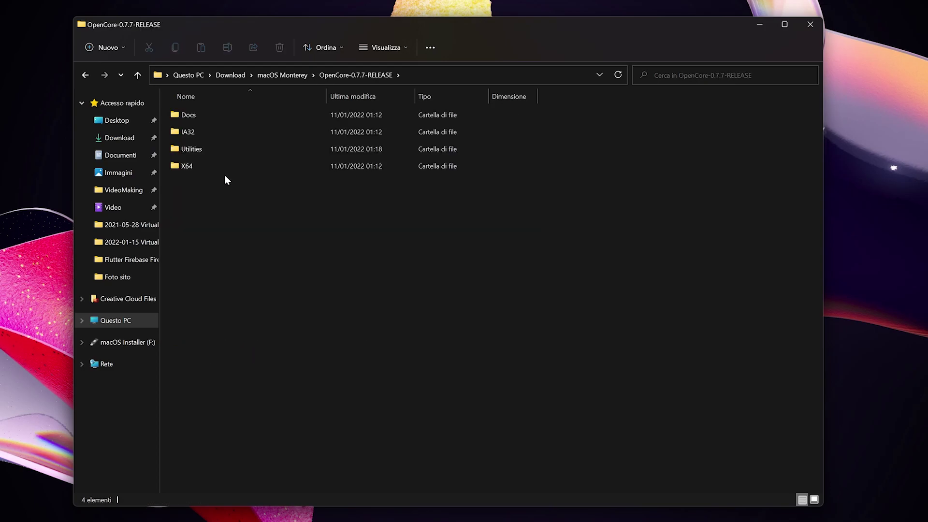
{"action": "double_click", "coordinate": [200, 114]}
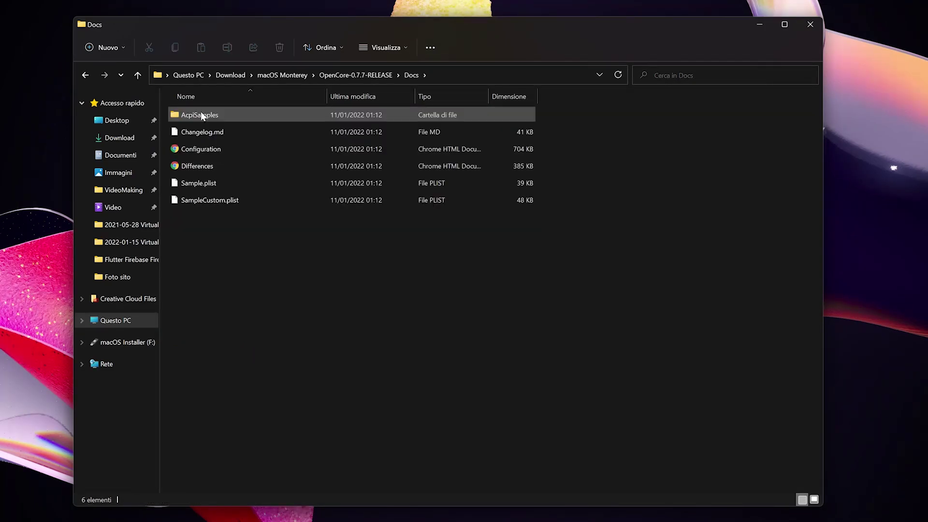
{"action": "left_click", "coordinate": [224, 178]}
{"action": "right_click", "coordinate": [225, 178]}
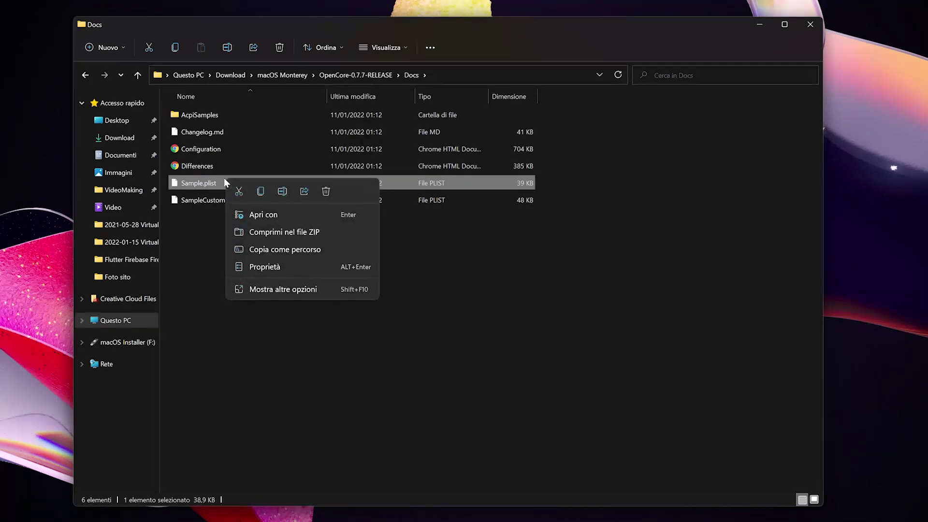
{"action": "left_click", "coordinate": [255, 190]}
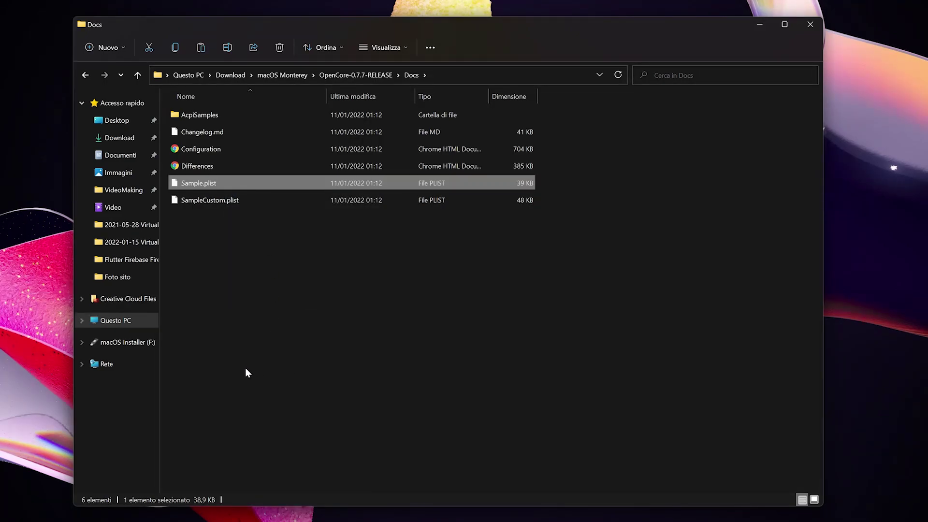
{"action": "left_click", "coordinate": [124, 344]}
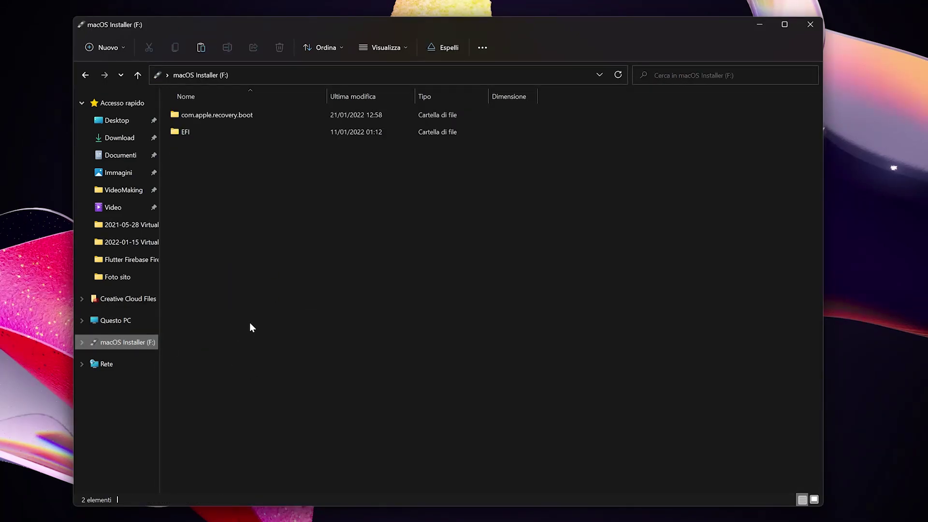
{"action": "double_click", "coordinate": [199, 128]}
{"action": "double_click", "coordinate": [199, 131]}
{"action": "right_click", "coordinate": [260, 277]}
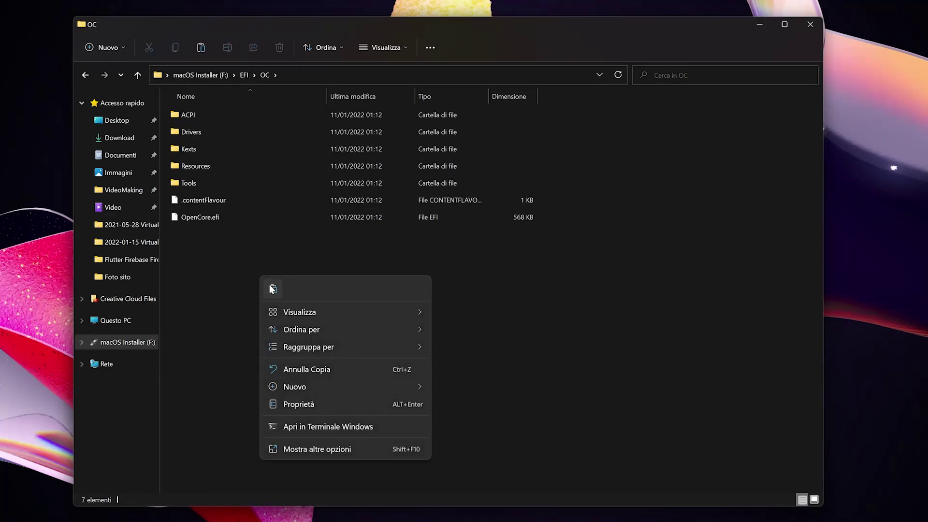
{"action": "left_click", "coordinate": [272, 289]}
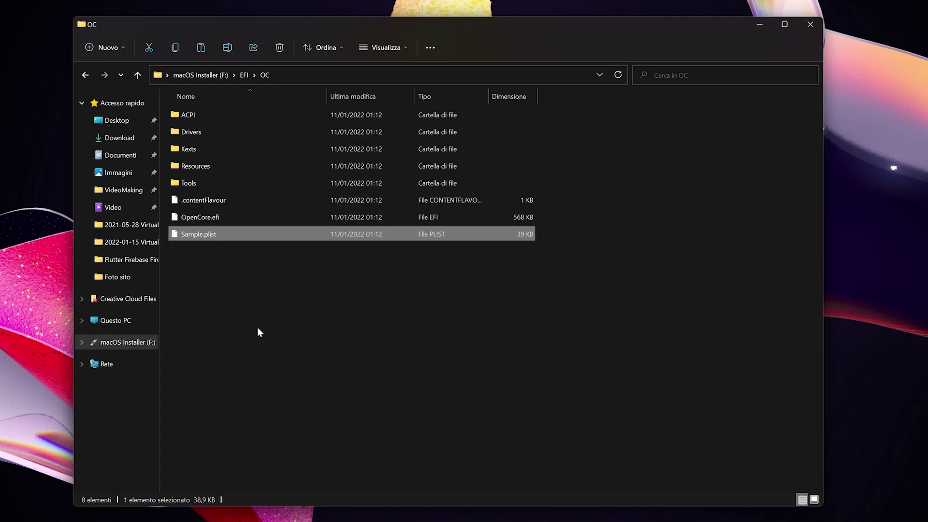
- Rename Sample.plist in the EFI\OC folder to config.plist
{"action": "key", "text": "F2"}
{"action": "type", "text": "config"}
{"action": "key", "text": "Return"}
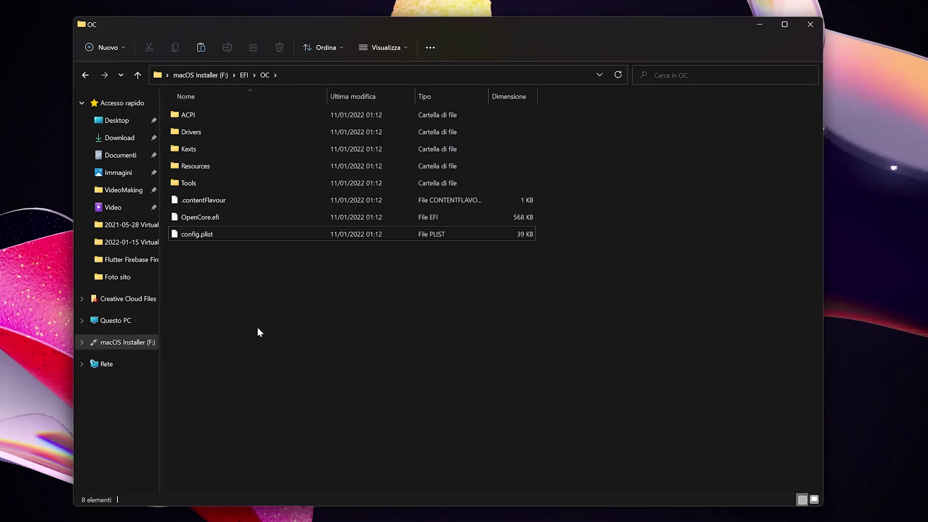
- Launch ProperTree from the ProperTree-master folder inside the macOS Monterey download folder
{"action": "key", "text": "alt+Left"}
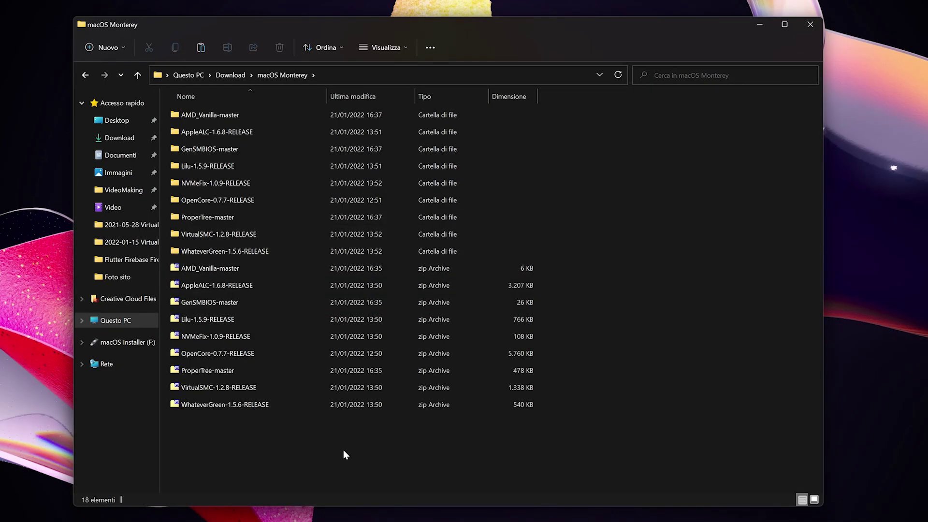
{"action": "double_click", "coordinate": [242, 212]}
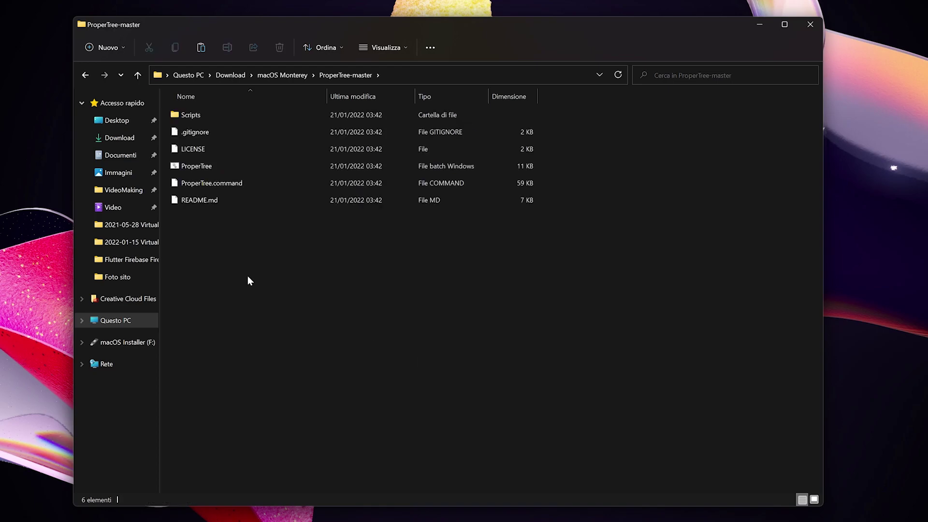
{"action": "double_click", "coordinate": [225, 165]}
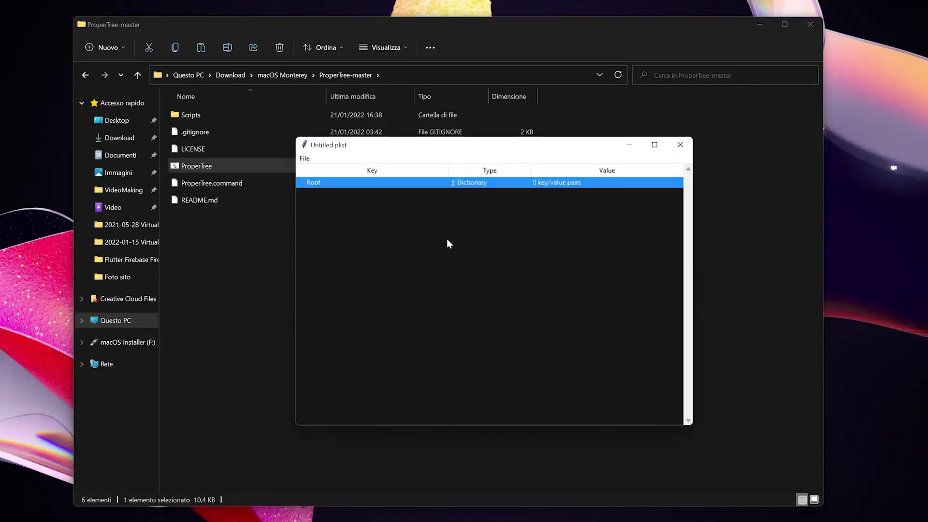
- Open config.plist from EFI\OC on the macOS Installer (F:) drive in ProperTree
{"action": "left_click", "coordinate": [304, 159]}
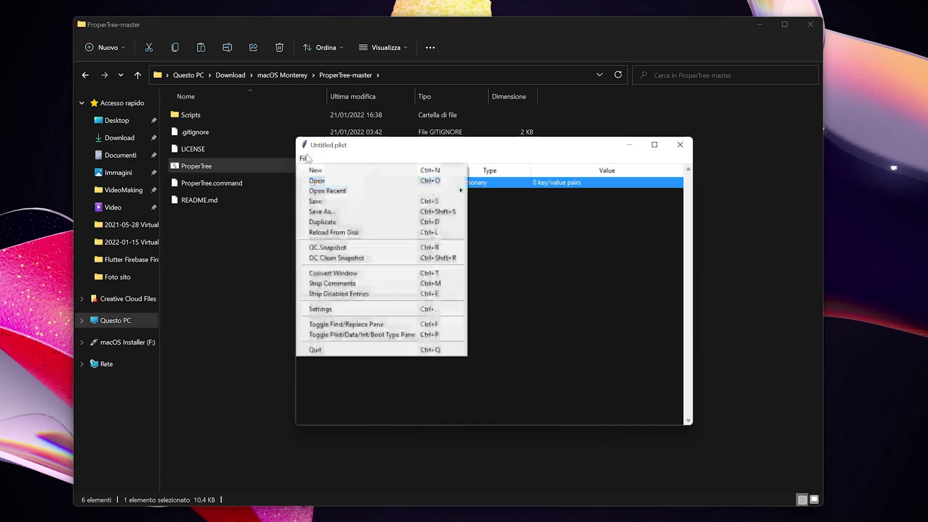
{"action": "left_click", "coordinate": [317, 180]}
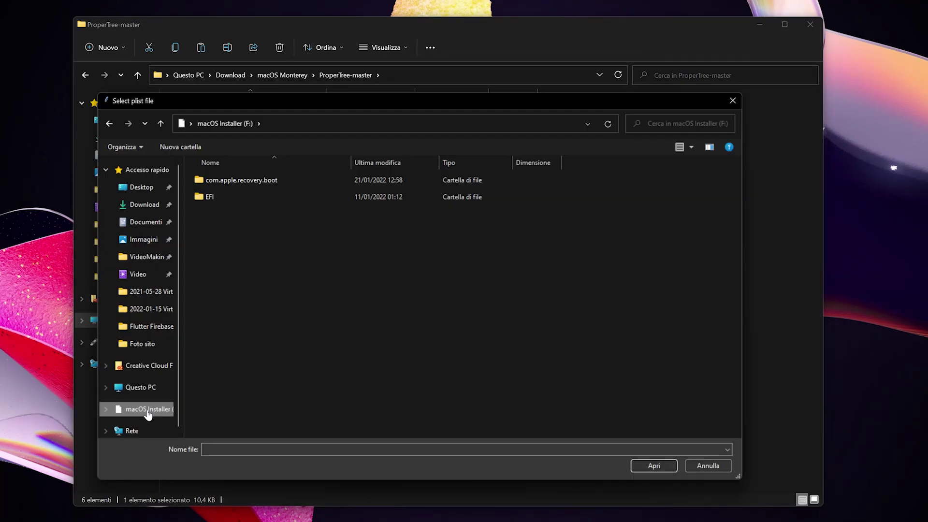
{"action": "double_click", "coordinate": [214, 195]}
{"action": "double_click", "coordinate": [225, 195]}
{"action": "double_click", "coordinate": [230, 284]}
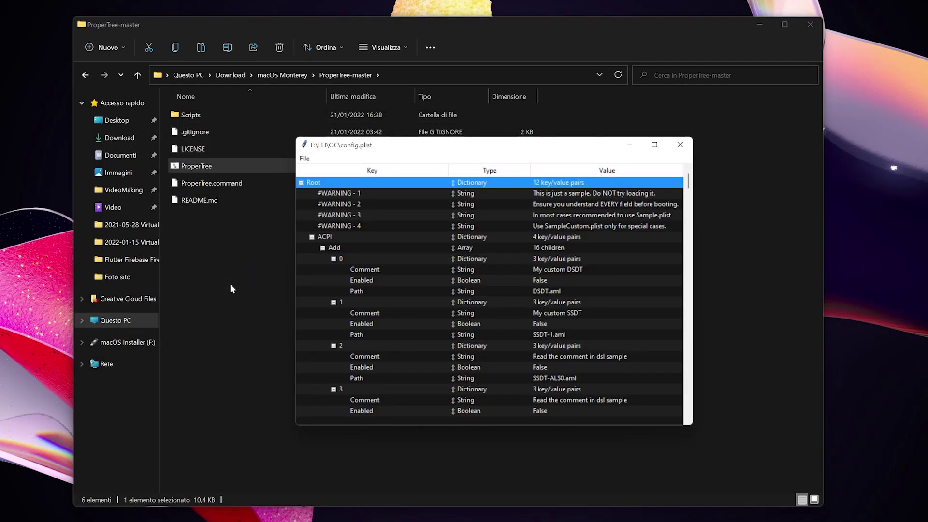
- Delete the four #WARNING entries under Root in config.plist
{"action": "left_click", "coordinate": [369, 193]}
{"action": "key", "text": "Delete"}
{"action": "key", "text": "Delete"}
{"action": "key", "text": "Delete"}
{"action": "key", "text": "Delete"}
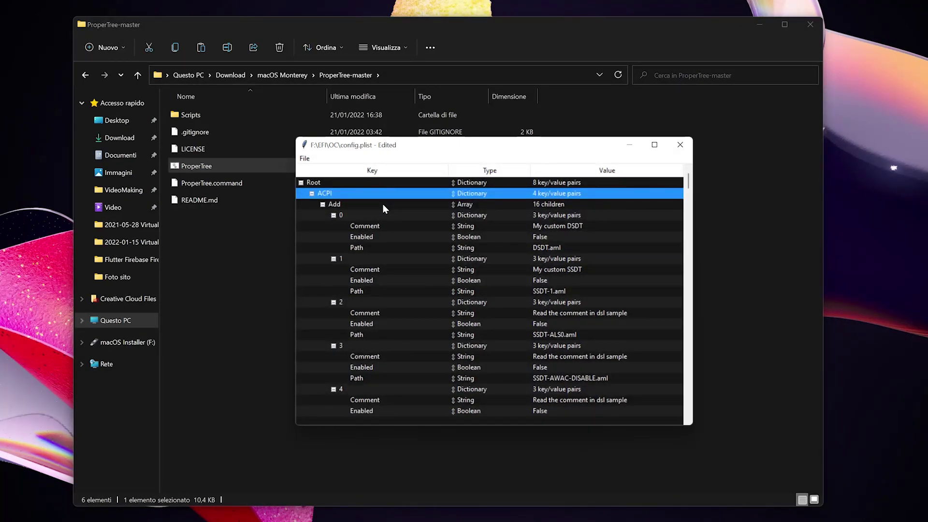
- Run an OC Clean Snapshot on config.plist using the EFI\OC folder of macOS Installer (F:)
{"action": "left_click", "coordinate": [305, 158]}
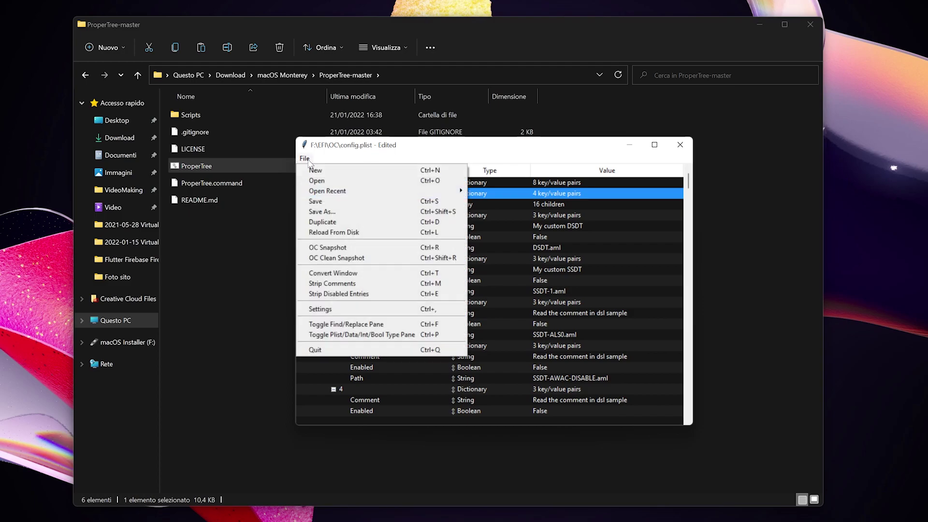
{"action": "left_click", "coordinate": [359, 260]}
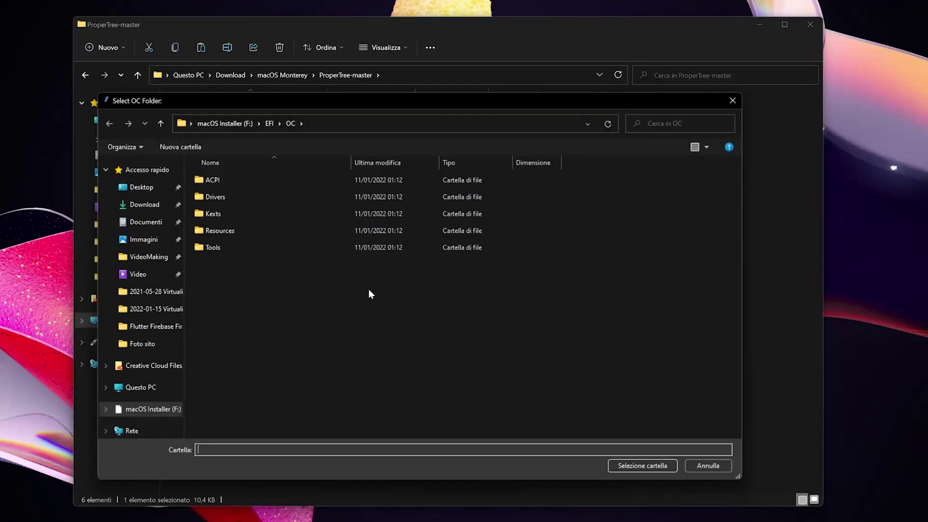
{"action": "left_click", "coordinate": [647, 467]}
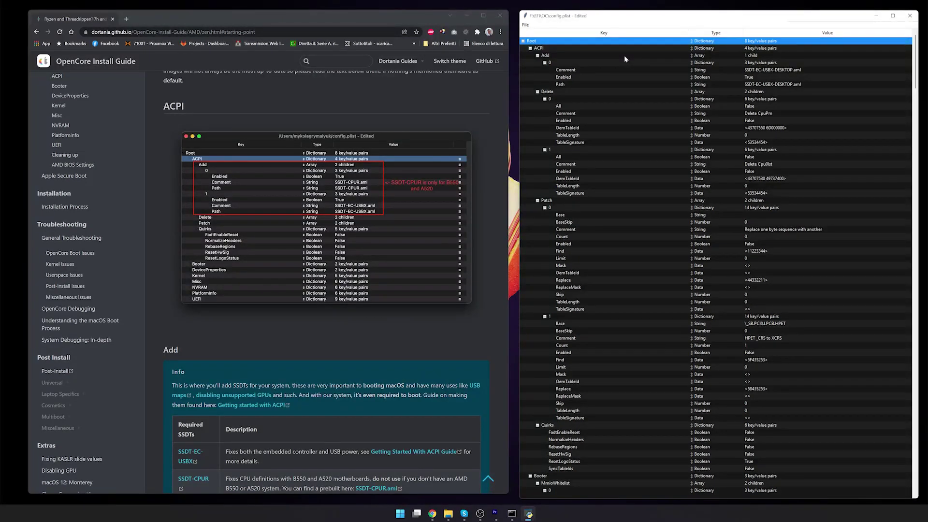
- Check the SSDT entry under ACPI > Add, collapse Delete and Patch, and fold up the whole ACPI section
{"action": "left_click", "coordinate": [772, 71]}
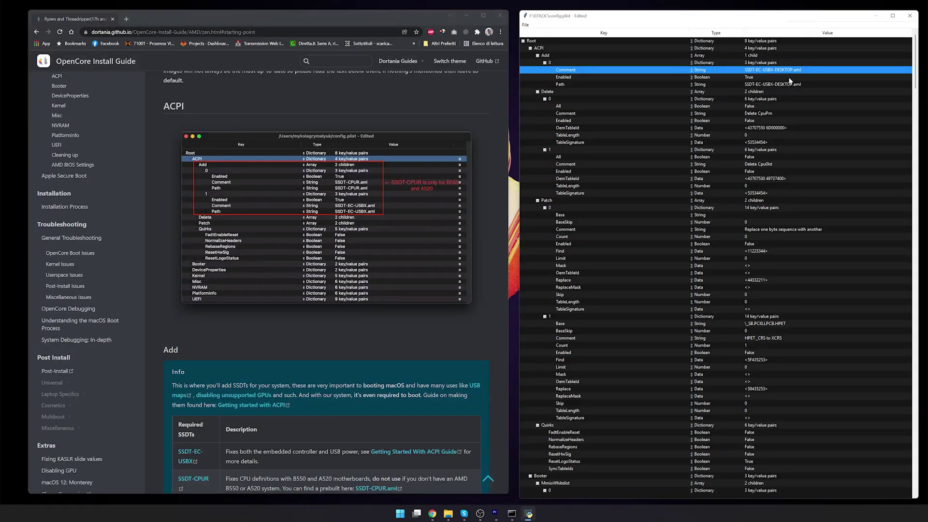
{"action": "key", "text": "Up"}
{"action": "key", "text": "Up"}
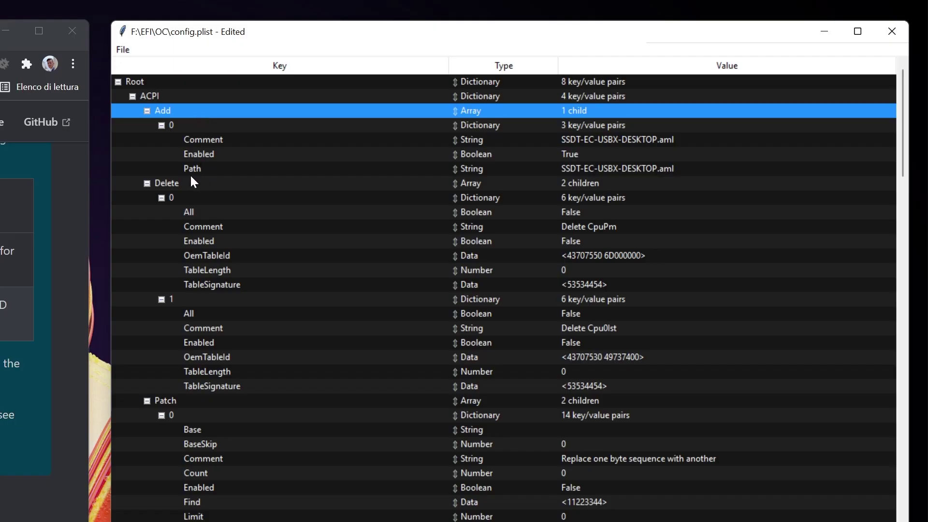
{"action": "left_click", "coordinate": [147, 183]}
{"action": "left_click", "coordinate": [146, 198]}
{"action": "left_click", "coordinate": [146, 208]}
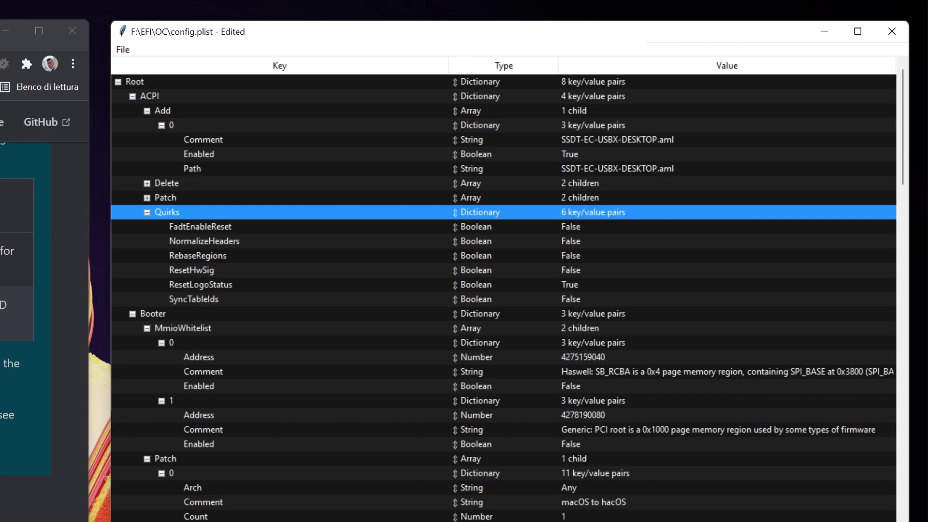
{"action": "left_click", "coordinate": [132, 96]}
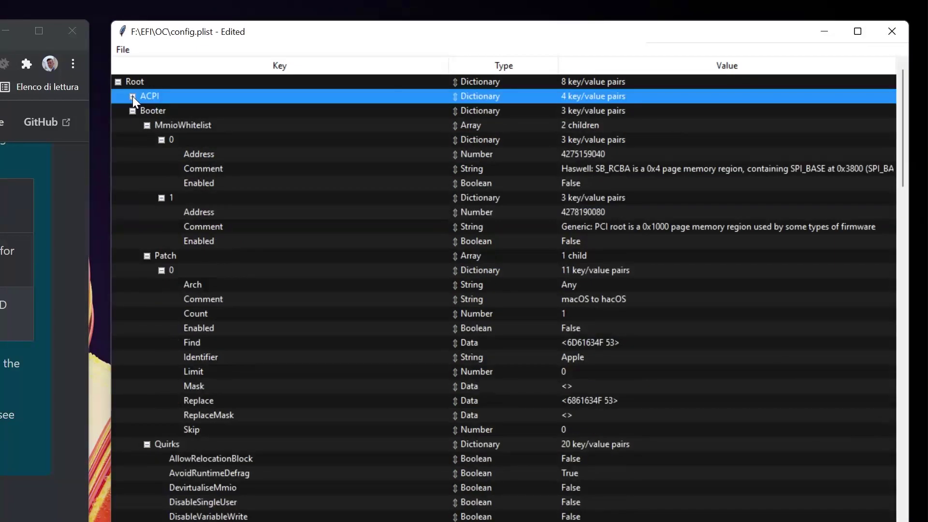
- Following the guide's Booter section, set EnableWriteUnprotector to False under Booter > Quirks
{"action": "scroll", "coordinate": [335, 185], "scroll_direction": "down", "scroll_amount": 2}
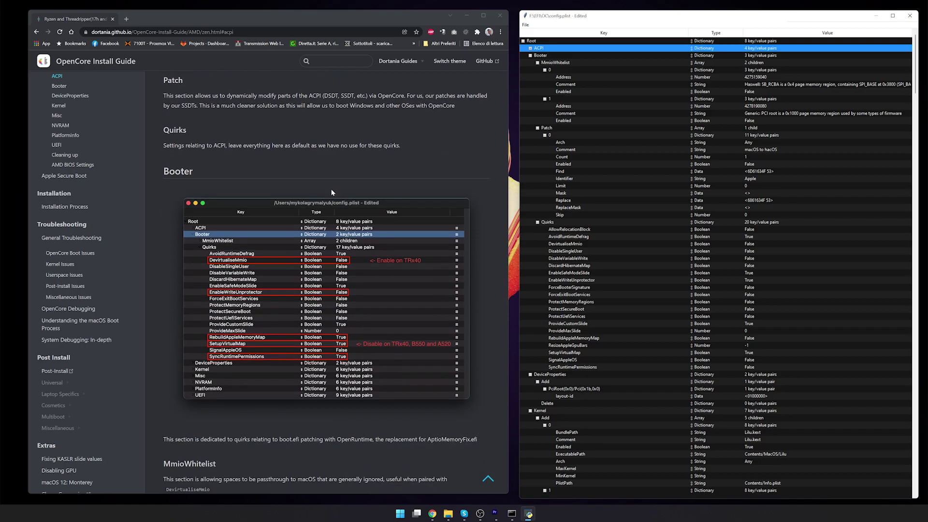
{"action": "scroll", "coordinate": [332, 192], "scroll_direction": "down", "scroll_amount": 2}
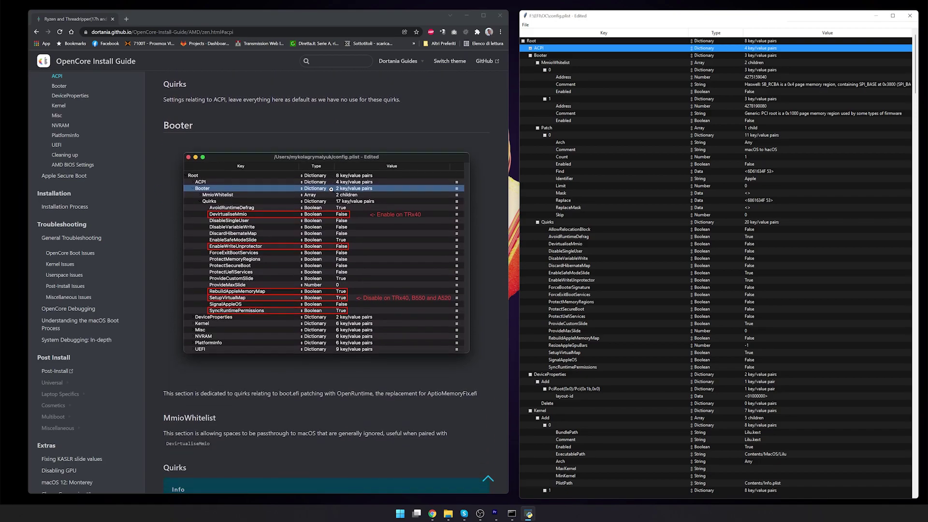
{"action": "scroll", "coordinate": [338, 196], "scroll_direction": "down", "scroll_amount": 4}
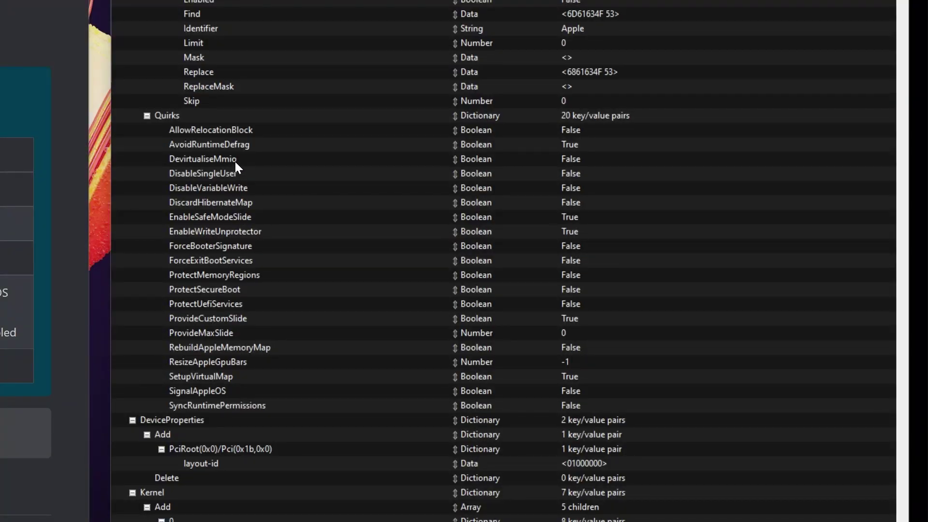
{"action": "left_click", "coordinate": [235, 160]}
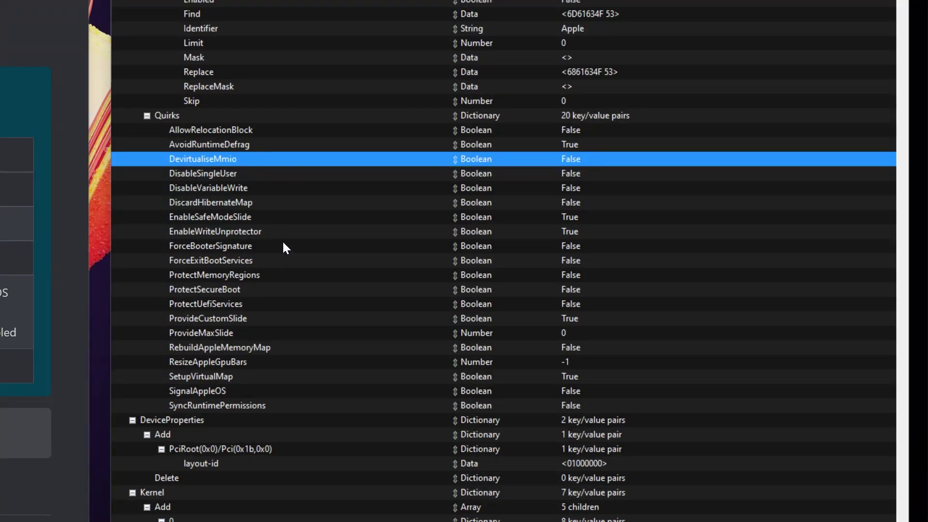
{"action": "left_click", "coordinate": [251, 231]}
- Set RebuildAppleMemoryMap to True and SetupVirtualMap to False in the Booter quirks
{"action": "left_click", "coordinate": [281, 347]}
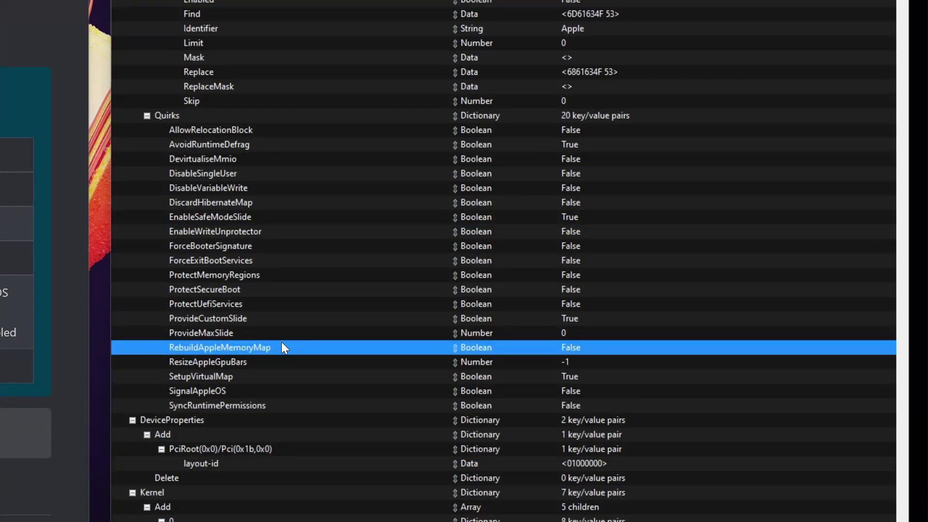
{"action": "left_click", "coordinate": [582, 346]}
{"action": "left_click", "coordinate": [590, 353]}
{"action": "left_click", "coordinate": [590, 376]}
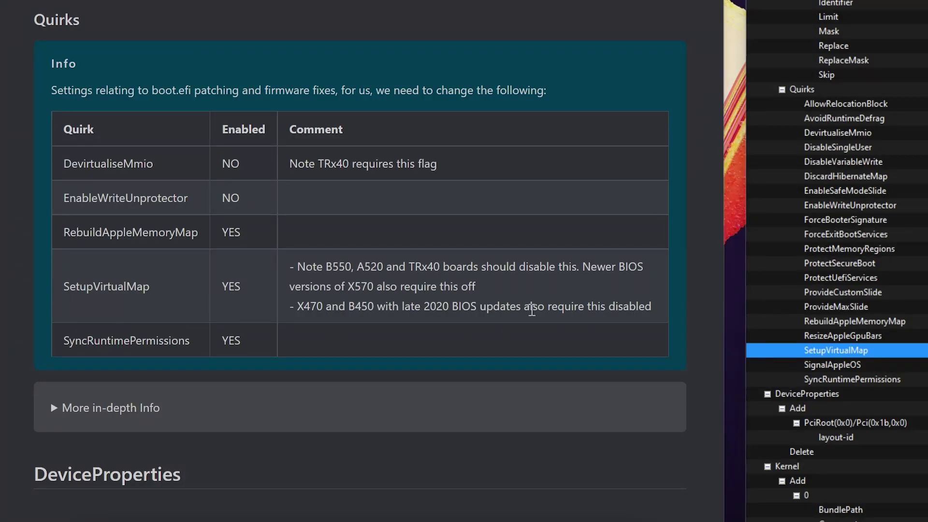
- Set SyncRuntimePermissions to True in the Booter quirks and collapse the Booter section
{"action": "left_click", "coordinate": [888, 379]}
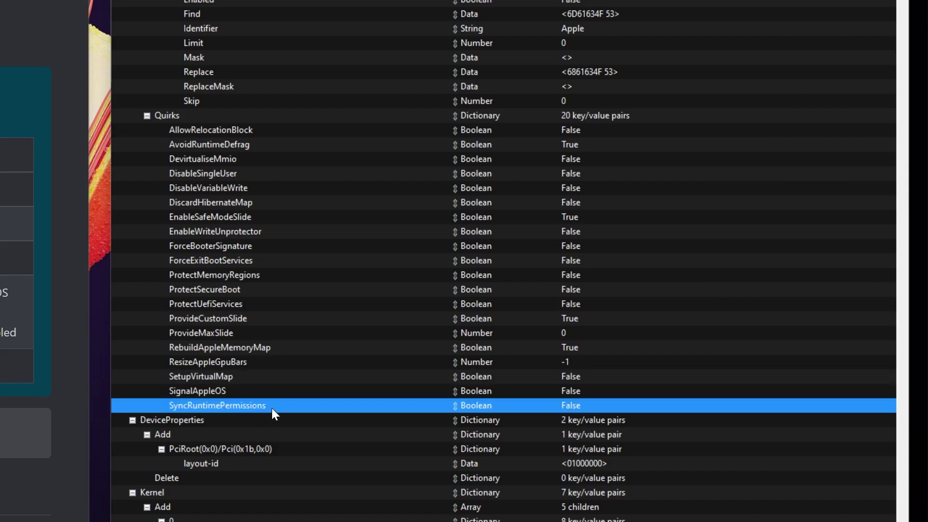
{"action": "double_click", "coordinate": [573, 405]}
{"action": "left_click", "coordinate": [582, 413]}
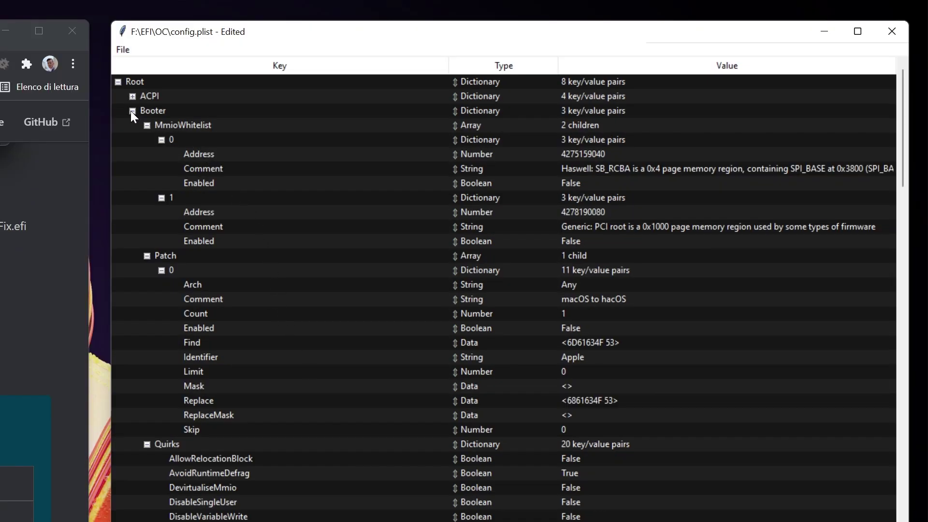
{"action": "left_click", "coordinate": [131, 112]}
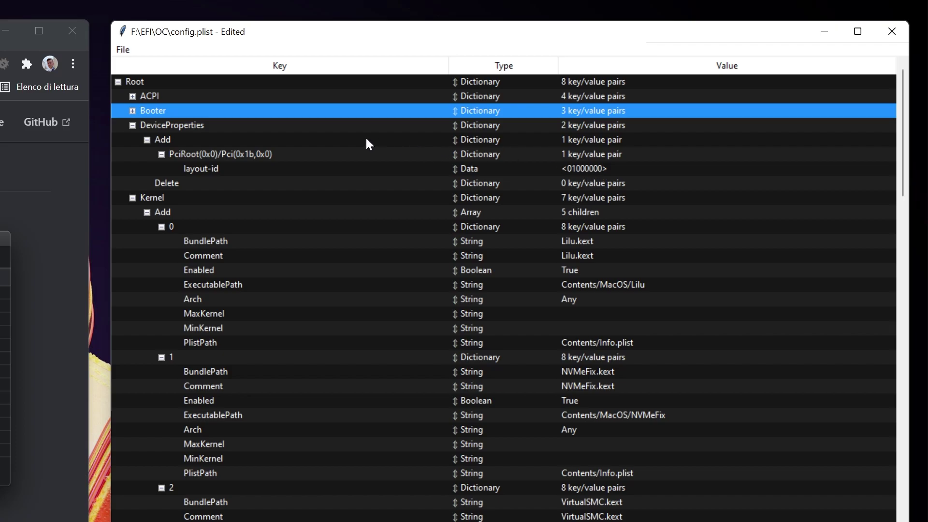
- Remove PciRoot(0x0)/Pci(0x1b,0x0) and its children from DeviceProperties > Add, and collapse DeviceProperties
{"action": "left_click", "coordinate": [243, 141]}
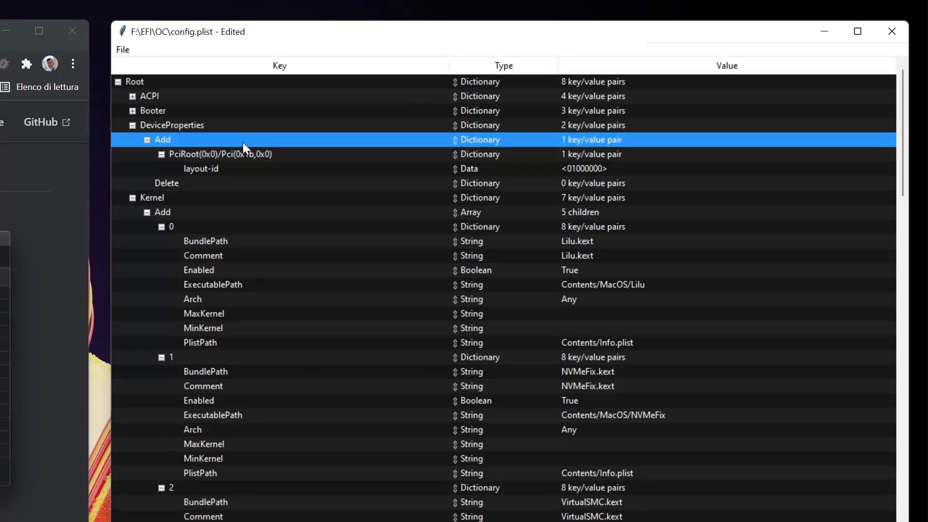
{"action": "left_click", "coordinate": [240, 149]}
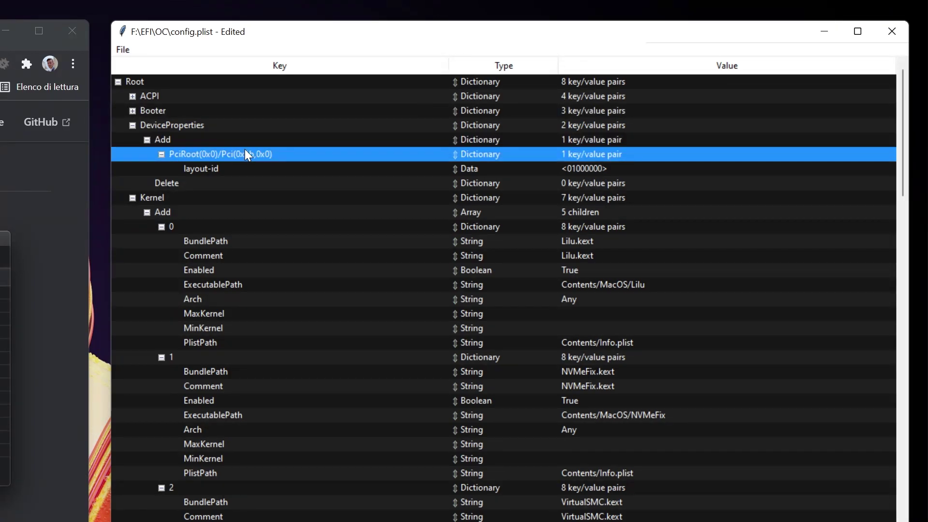
{"action": "right_click", "coordinate": [269, 154]}
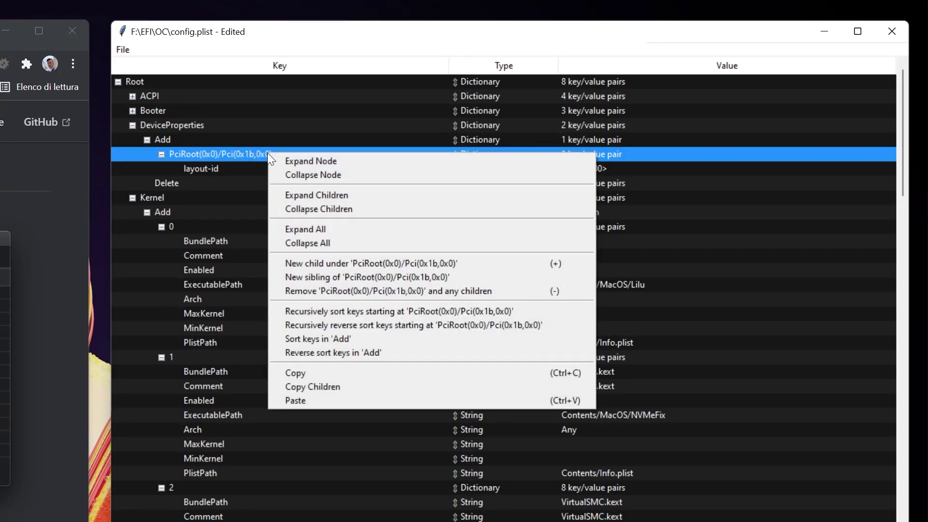
{"action": "left_click", "coordinate": [364, 294]}
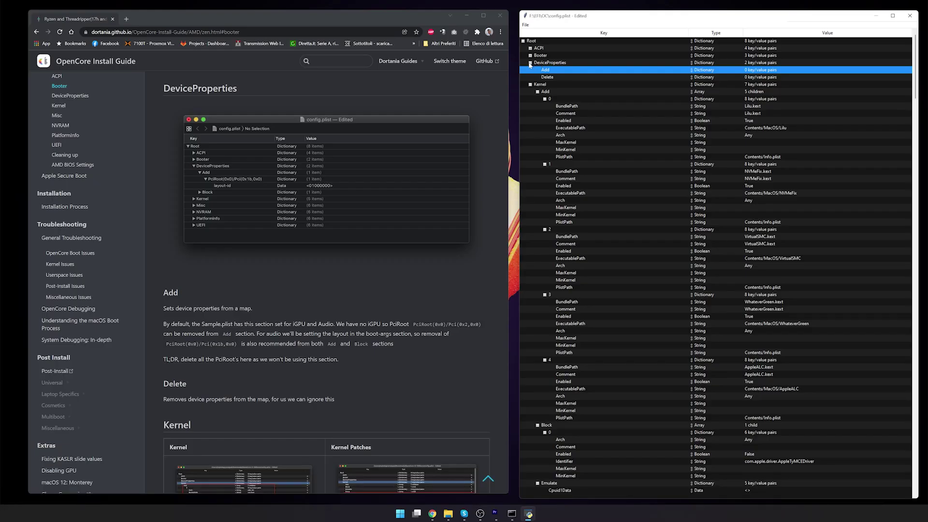
{"action": "left_click", "coordinate": [531, 63]}
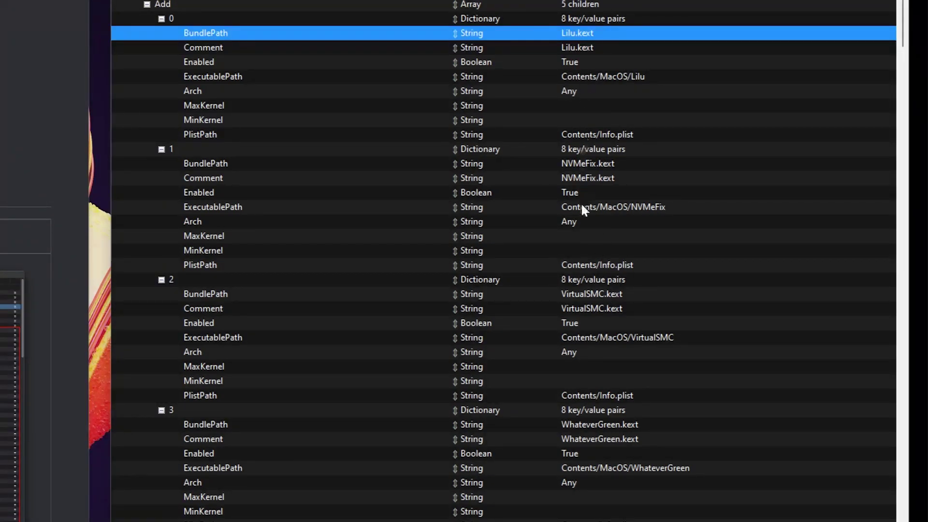
- Move the VirtualSMC.kext entry above NVMeFix.kext in Kernel > Add, directly after Lilu.kext, and collapse Add
{"action": "left_click", "coordinate": [233, 280]}
{"action": "left_click_drag", "start_coordinate": [189, 277], "coordinate": [181, 141]}
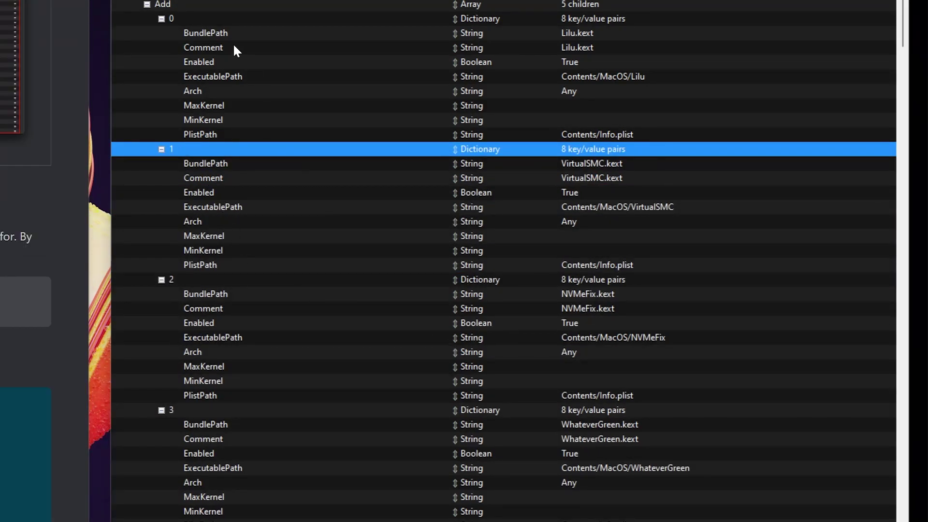
{"action": "left_click", "coordinate": [147, 4]}
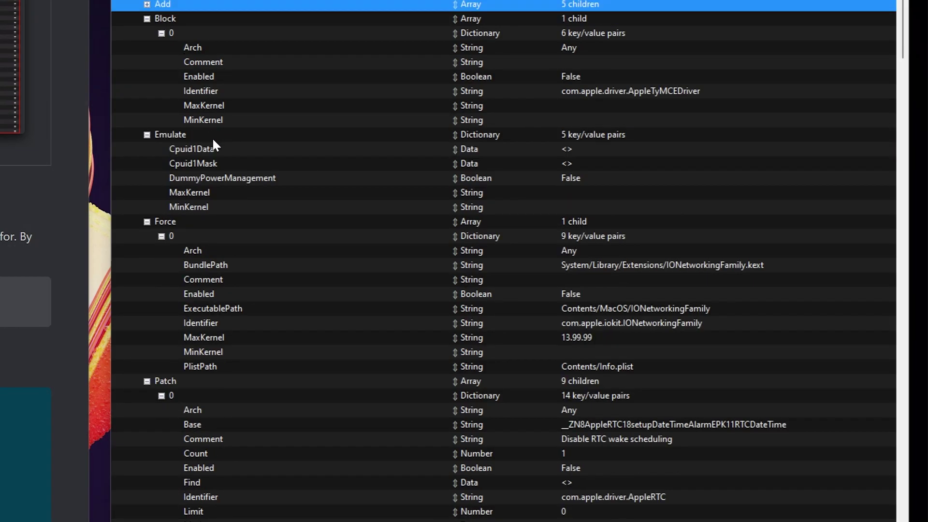
- Set DummyPowerManagement to True under Kernel > Emulate
{"action": "left_click", "coordinate": [257, 177]}
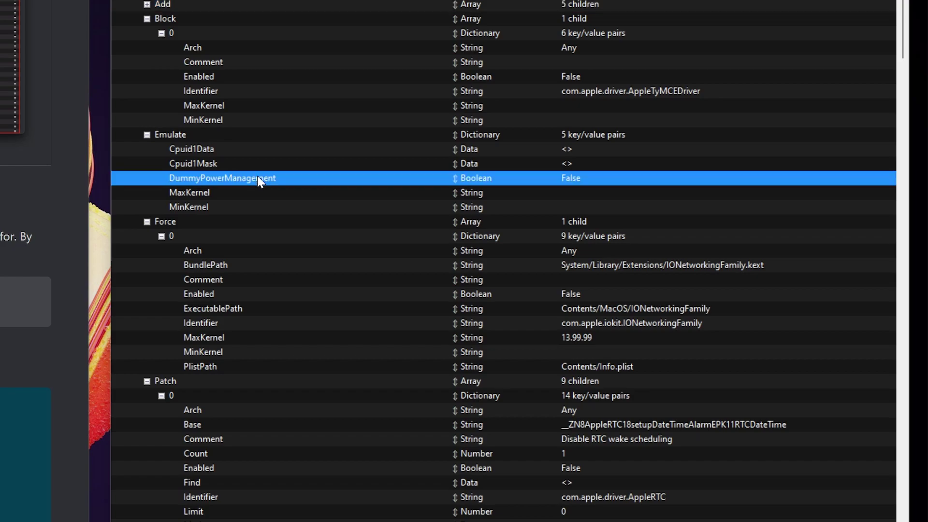
{"action": "left_click", "coordinate": [576, 176]}
{"action": "left_click", "coordinate": [586, 184]}
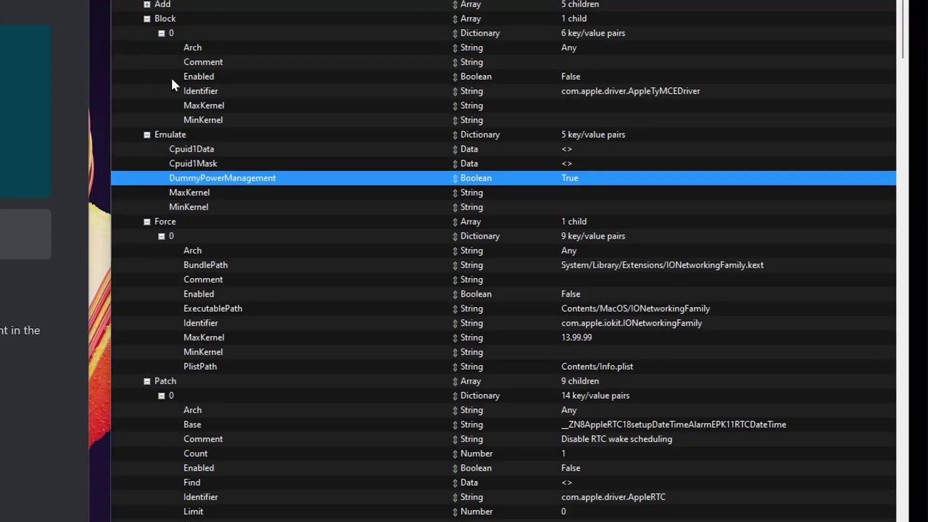
- Collapse the Block, Emulate and Force groups under Kernel and select the Patch array
{"action": "left_click", "coordinate": [148, 18]}
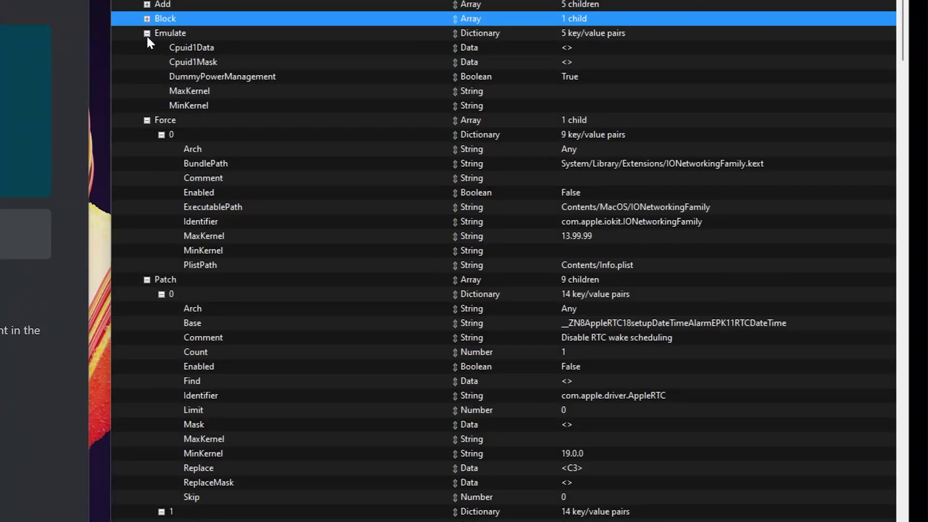
{"action": "left_click", "coordinate": [147, 33]}
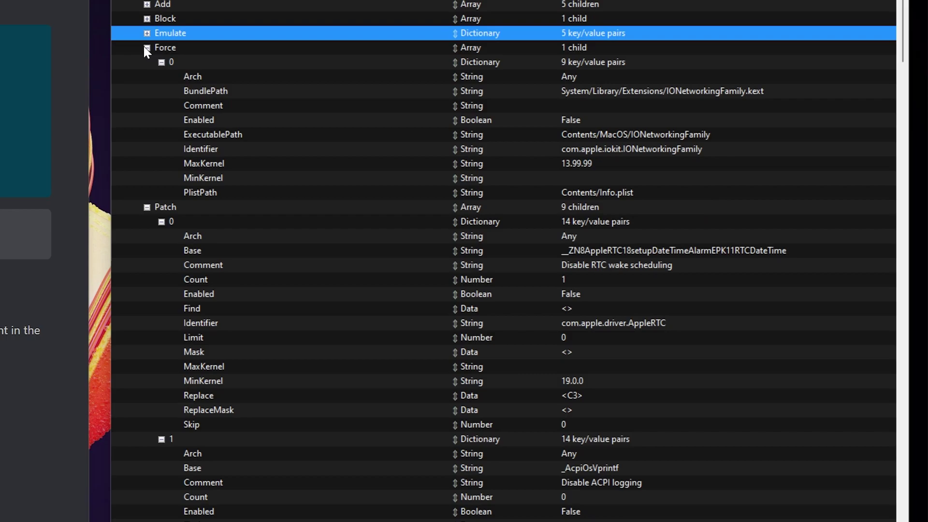
{"action": "left_click", "coordinate": [145, 47]}
{"action": "left_click", "coordinate": [216, 66]}
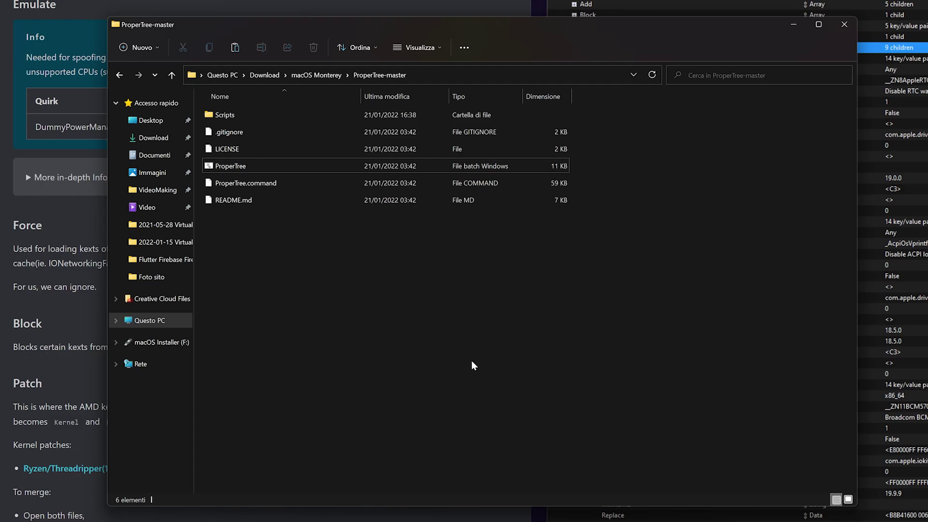
- Launch a second ProperTree instance and open patches.plist from the AMD_Vanilla-master folder
{"action": "double_click", "coordinate": [267, 170]}
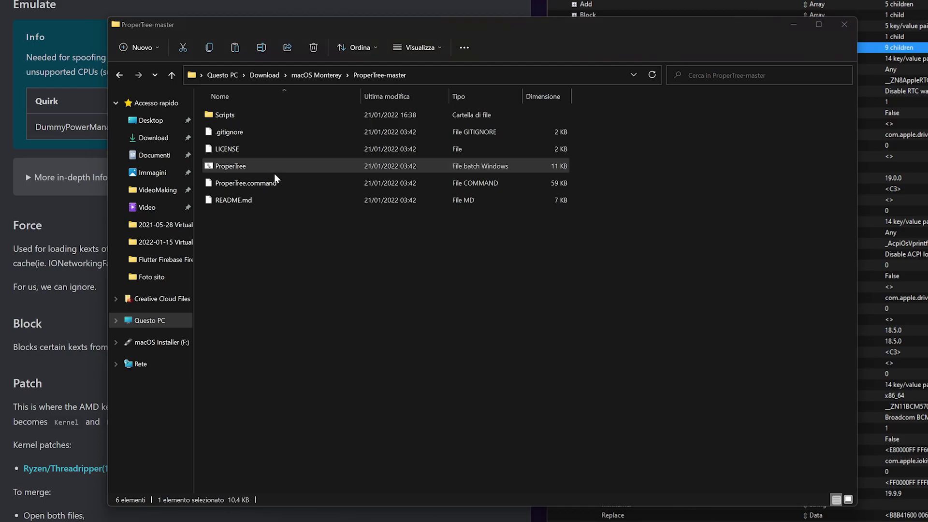
{"action": "left_click", "coordinate": [328, 147]}
{"action": "left_click", "coordinate": [351, 176]}
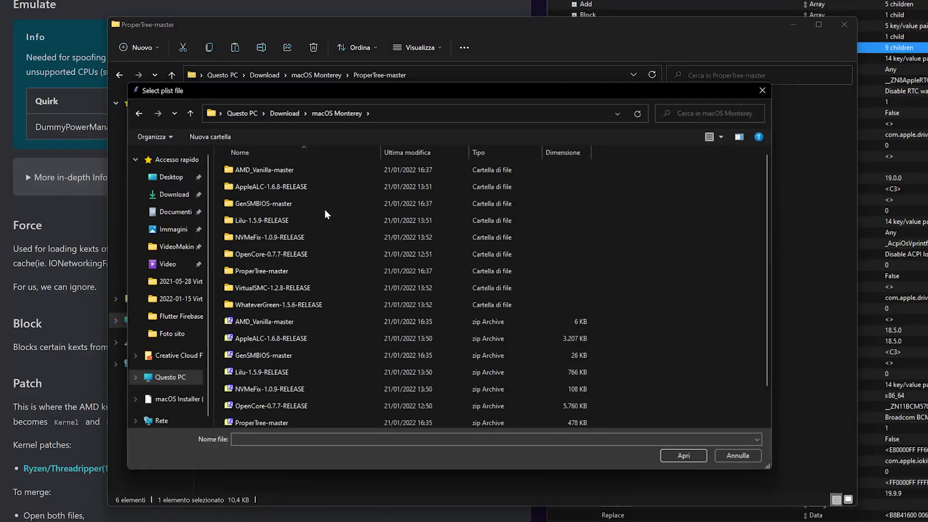
{"action": "double_click", "coordinate": [272, 172]}
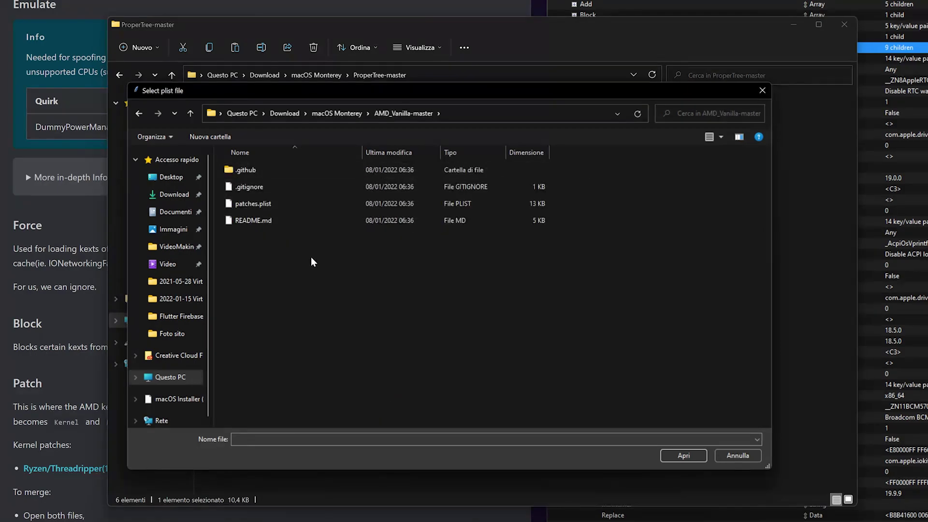
{"action": "left_click", "coordinate": [271, 205]}
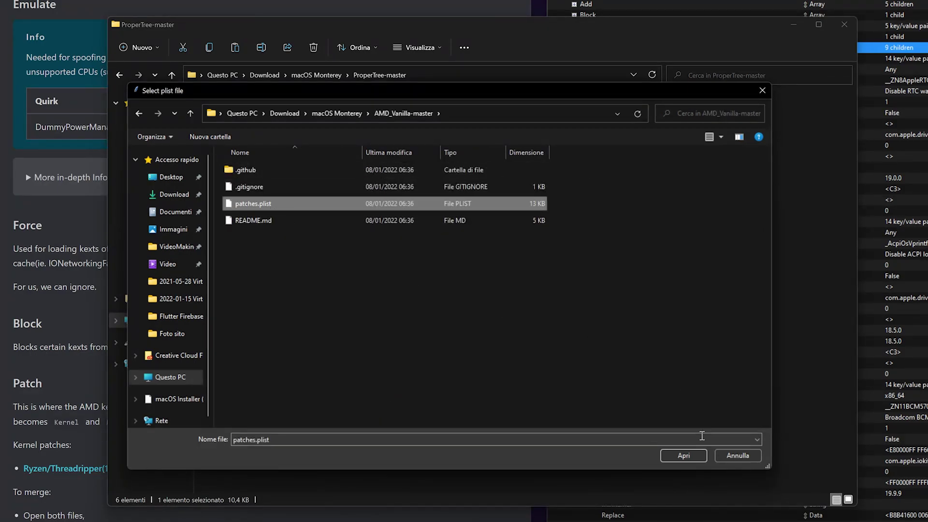
{"action": "left_click", "coordinate": [690, 456]}
- Copy the Kernel > Patch array from patches.plist
{"action": "left_click", "coordinate": [356, 194]}
{"action": "right_click", "coordinate": [355, 194]}
{"action": "left_click", "coordinate": [377, 359]}
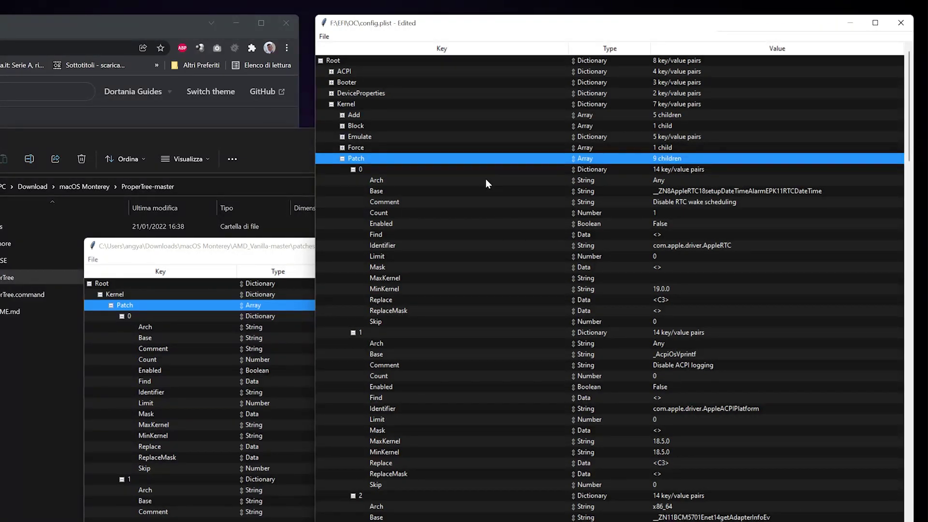
- Replace the existing Patch array under Kernel in config.plist with the copied one, and close patches.plist
{"action": "right_click", "coordinate": [356, 161]}
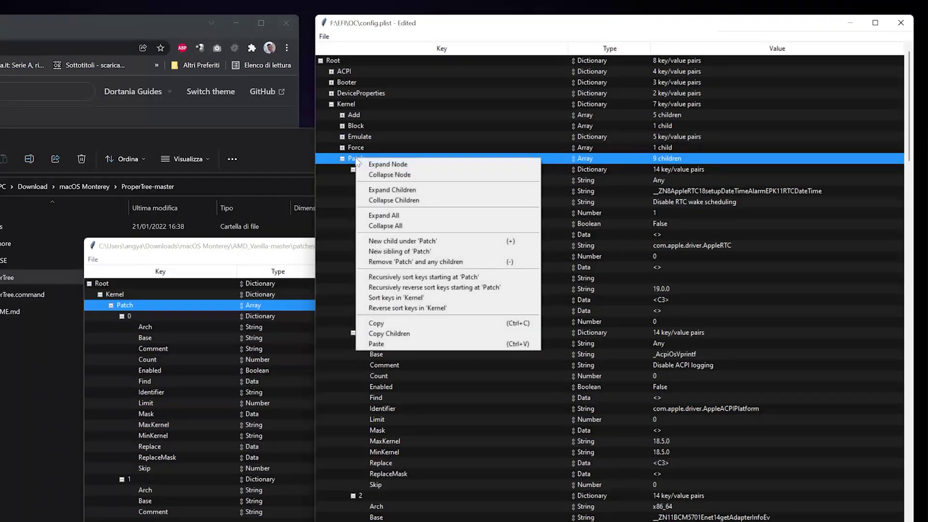
{"action": "left_click", "coordinate": [446, 263]}
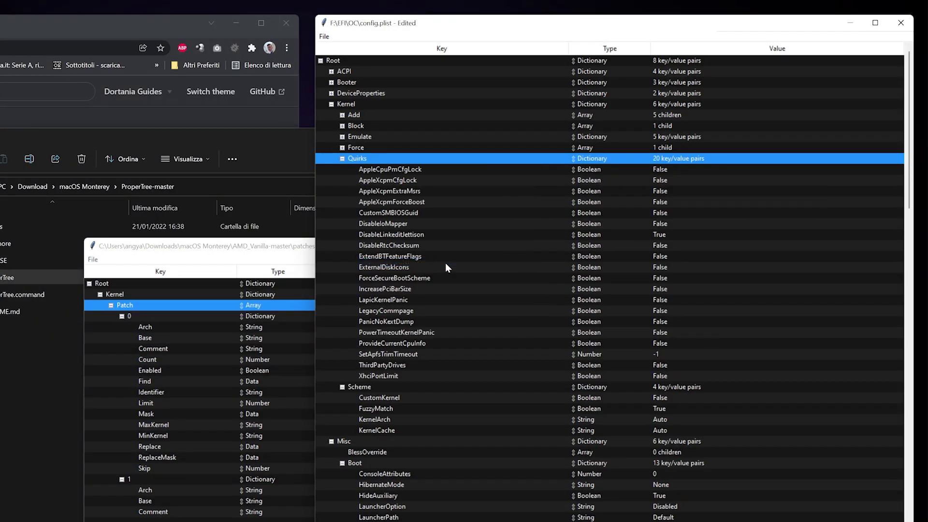
{"action": "left_click", "coordinate": [358, 105]}
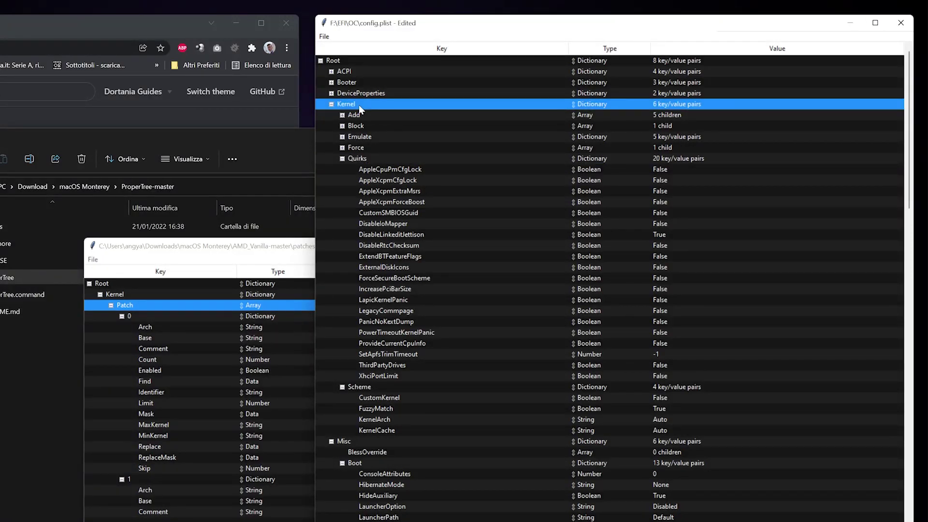
{"action": "right_click", "coordinate": [358, 105]}
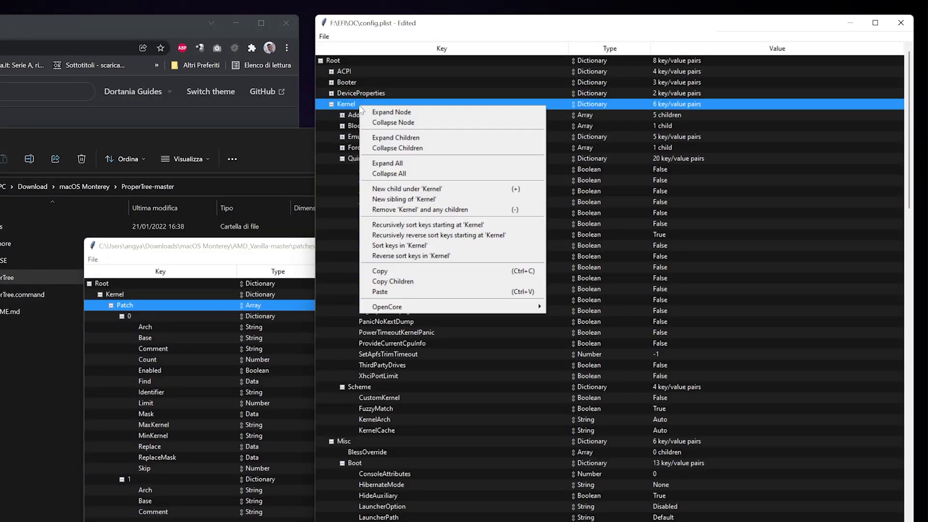
{"action": "left_click", "coordinate": [421, 293]}
{"action": "left_click", "coordinate": [269, 248]}
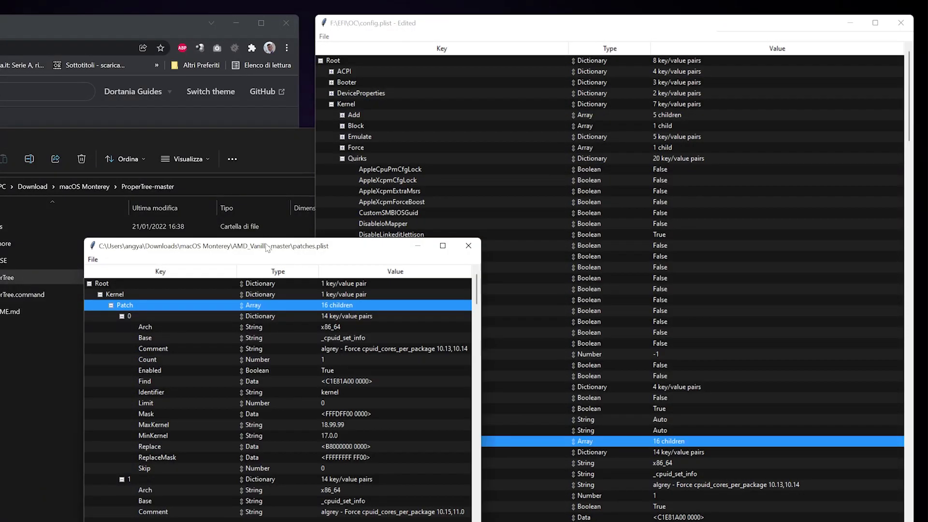
{"action": "left_click", "coordinate": [468, 247]}
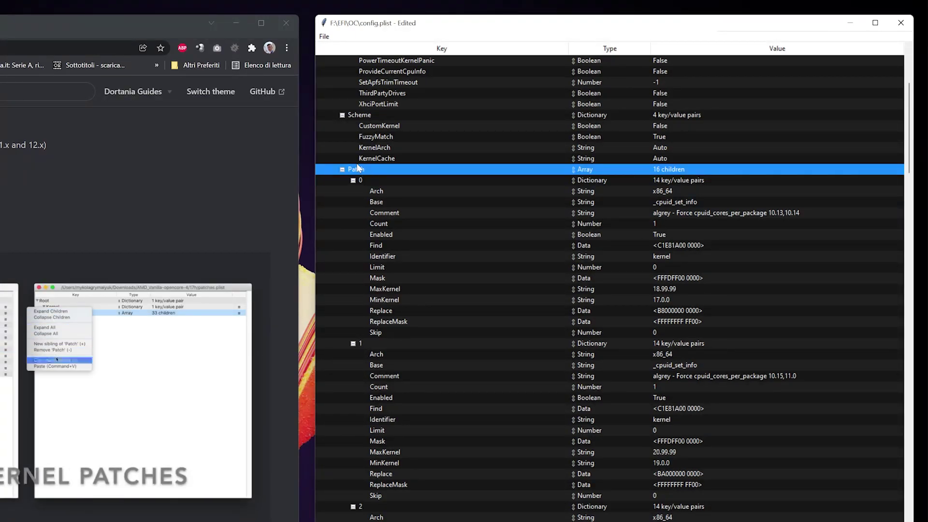
- Find the Replace value of the first cpuid_cores_per_package patch and look up the 12-core hexadecimal code in the guide's core count table
{"action": "left_click", "coordinate": [741, 216]}
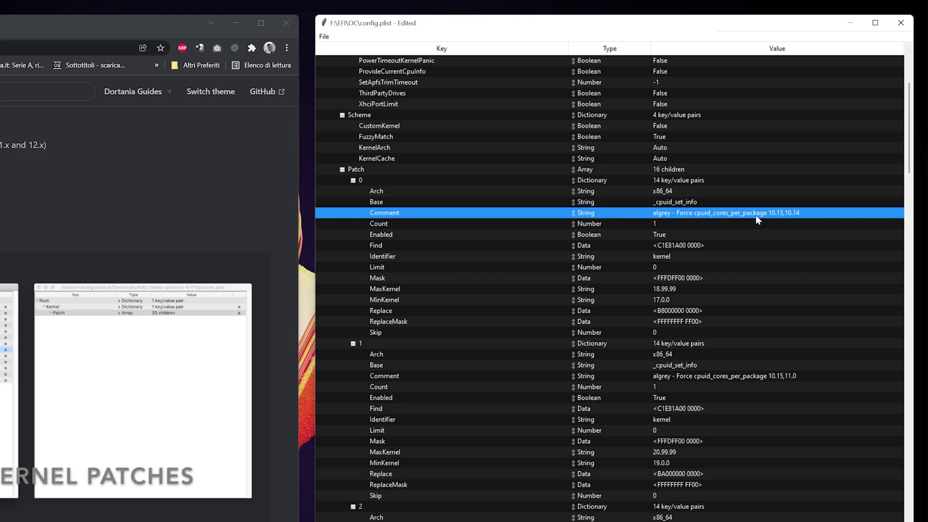
{"action": "left_click", "coordinate": [696, 311]}
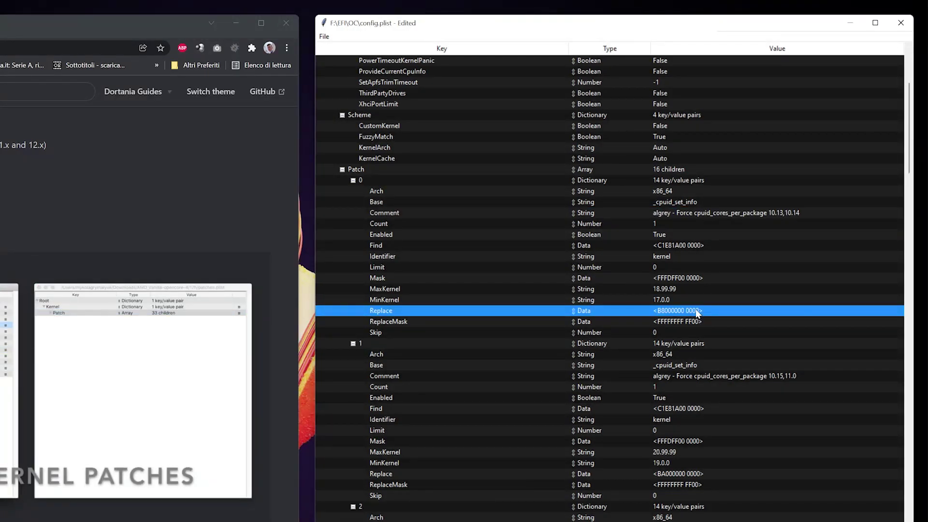
{"action": "scroll", "coordinate": [296, 206], "scroll_direction": "down", "scroll_amount": 4}
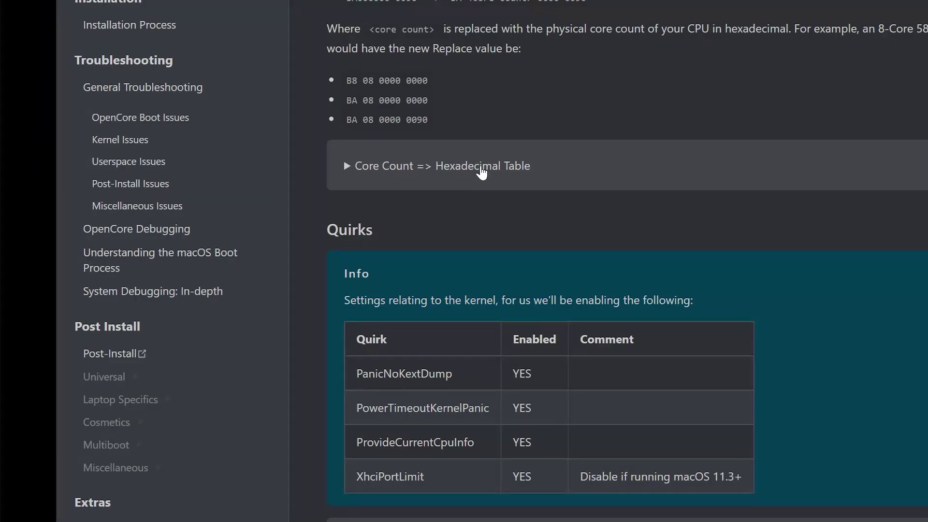
{"action": "left_click", "coordinate": [481, 166]}
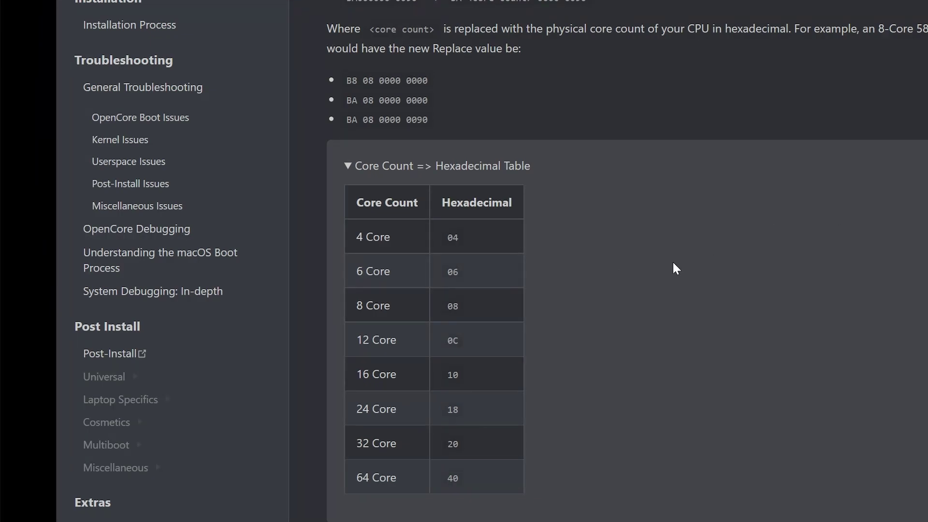
{"action": "double_click", "coordinate": [453, 341]}
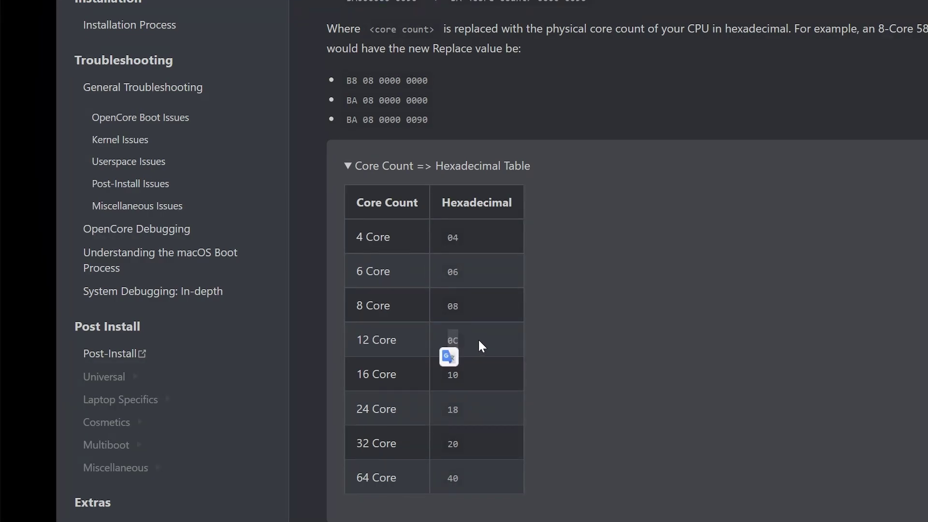
{"action": "left_click", "coordinate": [466, 344]}
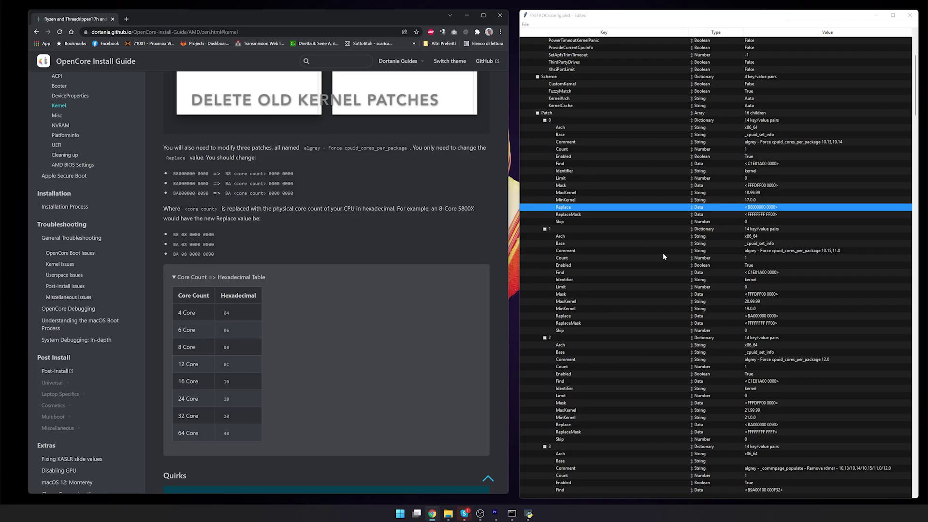
- Set Replace to B80C0000 0000 in entry 0 of Kernel > Patch
{"action": "double_click", "coordinate": [759, 208]}
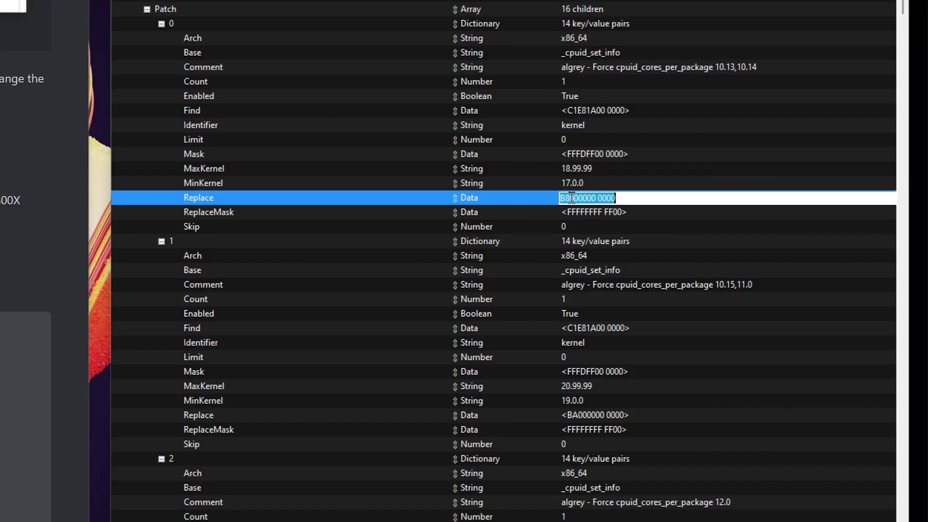
{"action": "left_click", "coordinate": [777, 204]}
{"action": "key", "text": "shift+Right"}
{"action": "key", "text": "shift+Right"}
{"action": "type", "text": "0C"}
{"action": "left_click", "coordinate": [658, 212]}
{"action": "key", "text": "Up"}
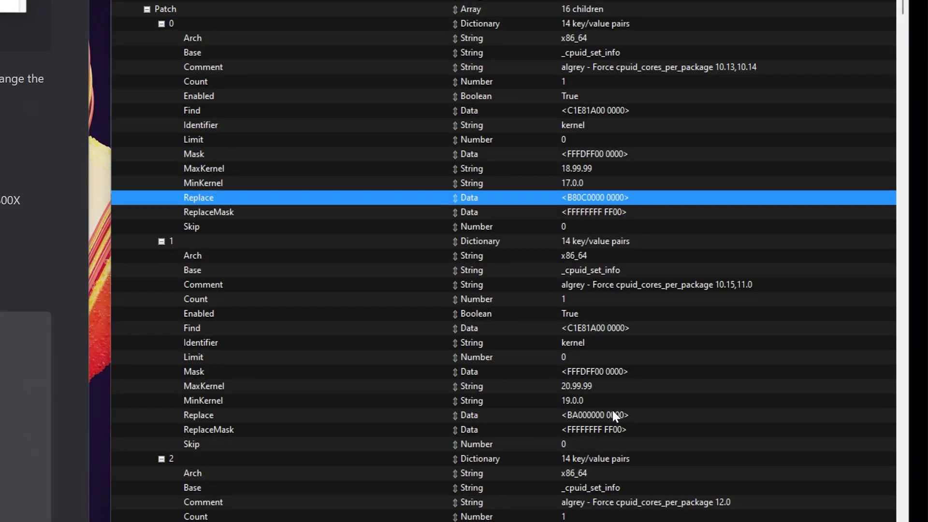
- Set Replace to BA0C0000 0000 in entry 1 of Kernel > Patch
{"action": "left_click", "coordinate": [589, 415]}
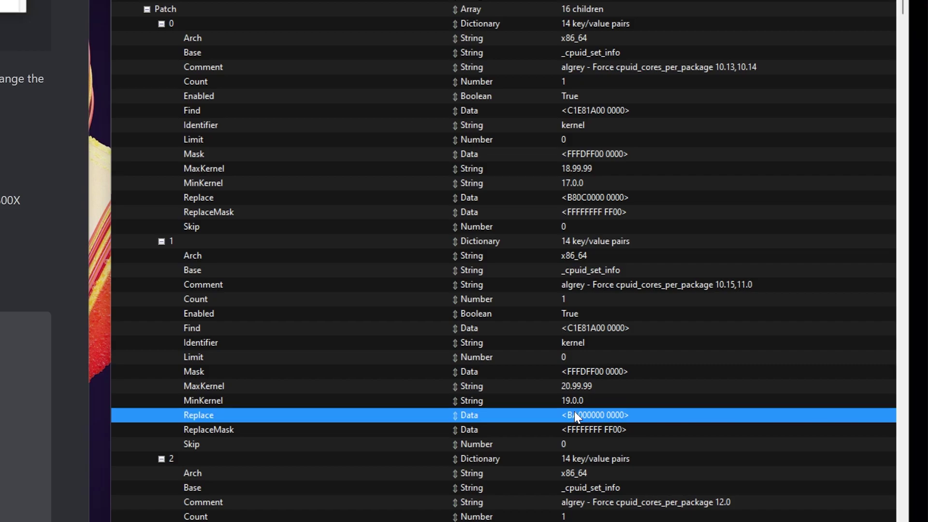
{"action": "double_click", "coordinate": [574, 414]}
{"action": "left_click", "coordinate": [571, 415]}
{"action": "key", "text": "BackSpace"}
{"action": "type", "text": "A"}
{"action": "key", "text": "shift+Right"}
{"action": "key", "text": "shift+Right"}
{"action": "type", "text": "0C"}
{"action": "key", "text": "Return"}
{"action": "scroll", "coordinate": [437, 424], "scroll_direction": "down", "scroll_amount": 1}
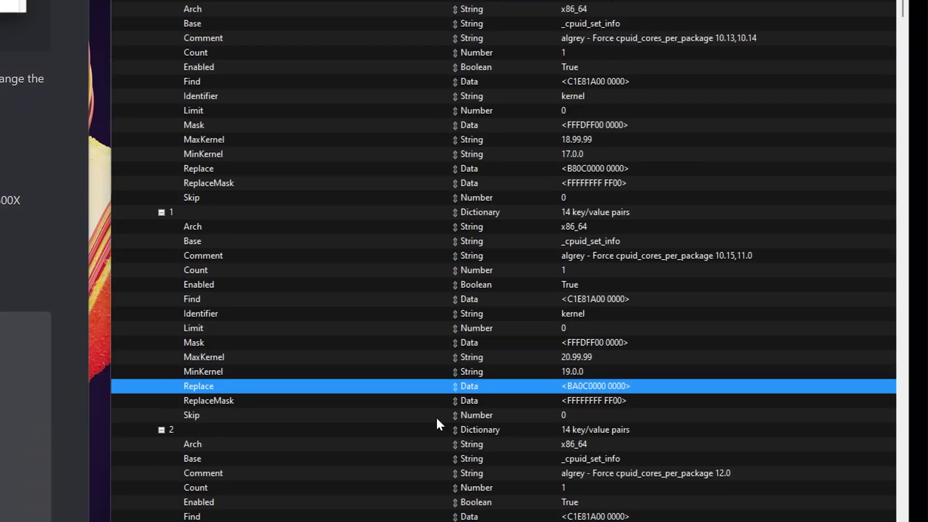
- Put the 12-core hexadecimal code after BA in the Replace value of Kernel > Patch entry 2, and collapse Patch
{"action": "scroll", "coordinate": [412, 462], "scroll_direction": "down", "scroll_amount": 3}
{"action": "left_click", "coordinate": [599, 472]}
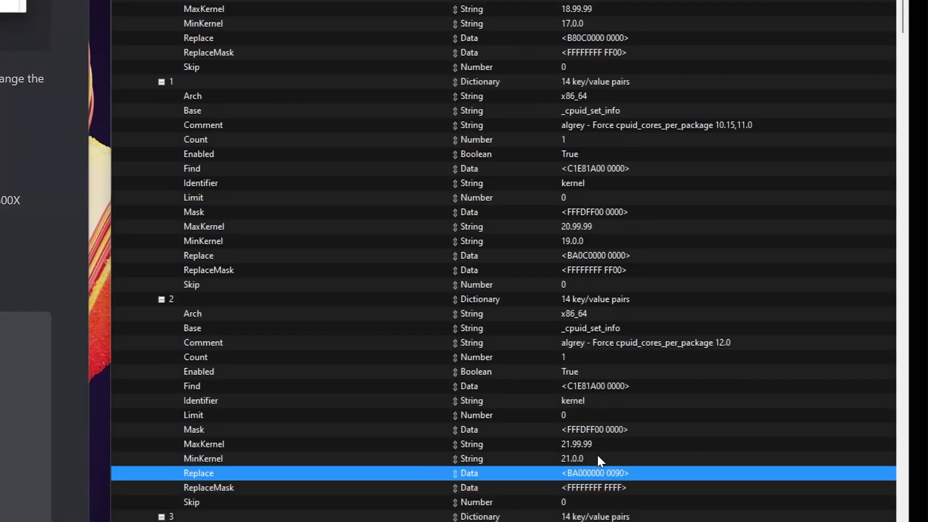
{"action": "left_click", "coordinate": [583, 473]}
{"action": "left_click", "coordinate": [571, 473]}
{"action": "key", "text": "shift+Right"}
{"action": "key", "text": "shift+Right"}
{"action": "type", "text": "0"}
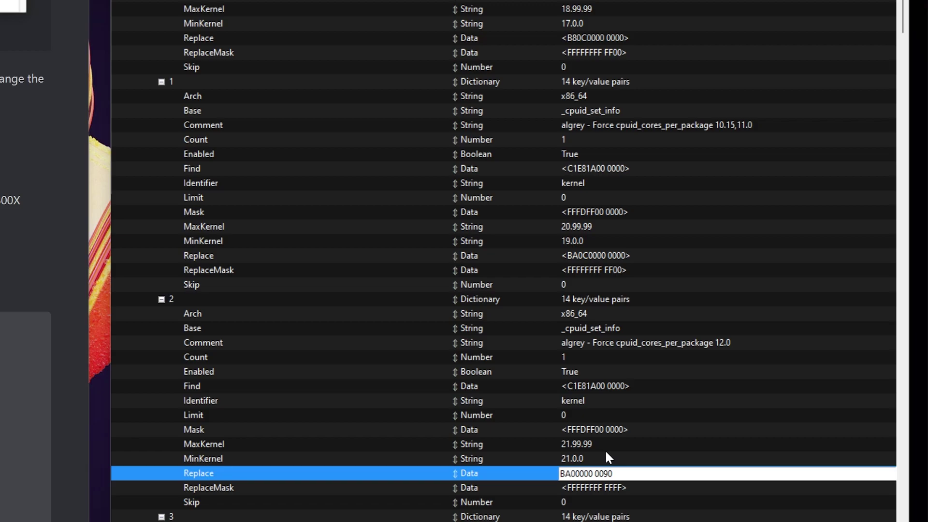
{"action": "scroll", "coordinate": [307, 222], "scroll_direction": "up", "scroll_amount": 6}
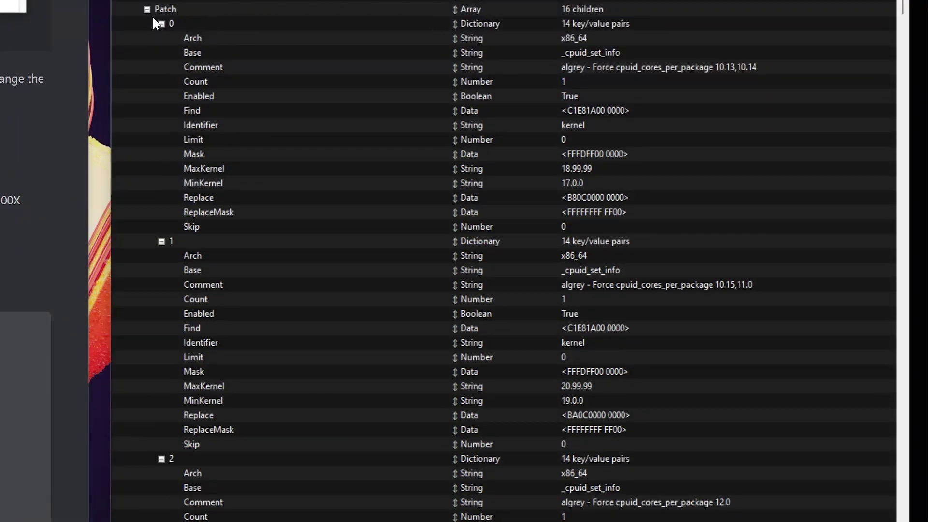
{"action": "left_click", "coordinate": [147, 9]}
- Set PanicNoKextDump, PowerTimeoutKernelPanic and ProvideCurrentCpuInfo to True under Kernel > Quirks
{"action": "scroll", "coordinate": [146, 10], "scroll_direction": "up", "scroll_amount": 8}
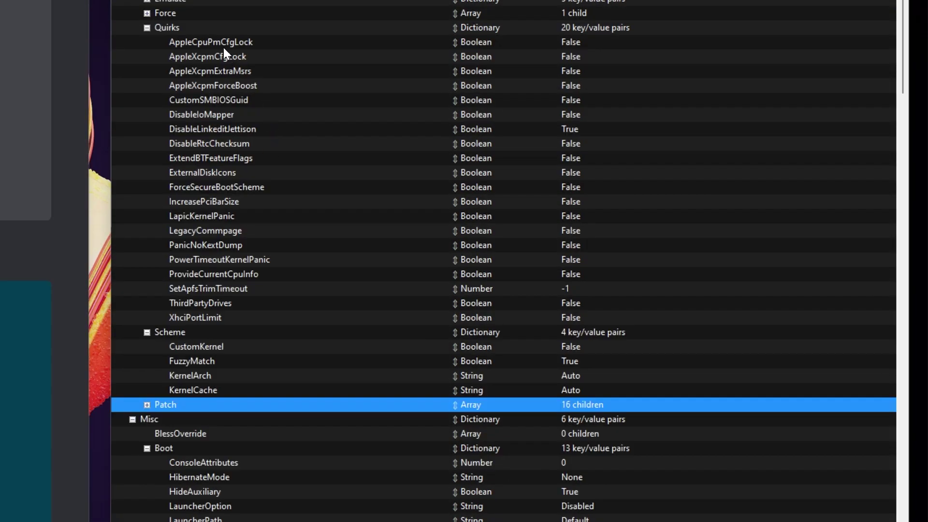
{"action": "left_click", "coordinate": [196, 28]}
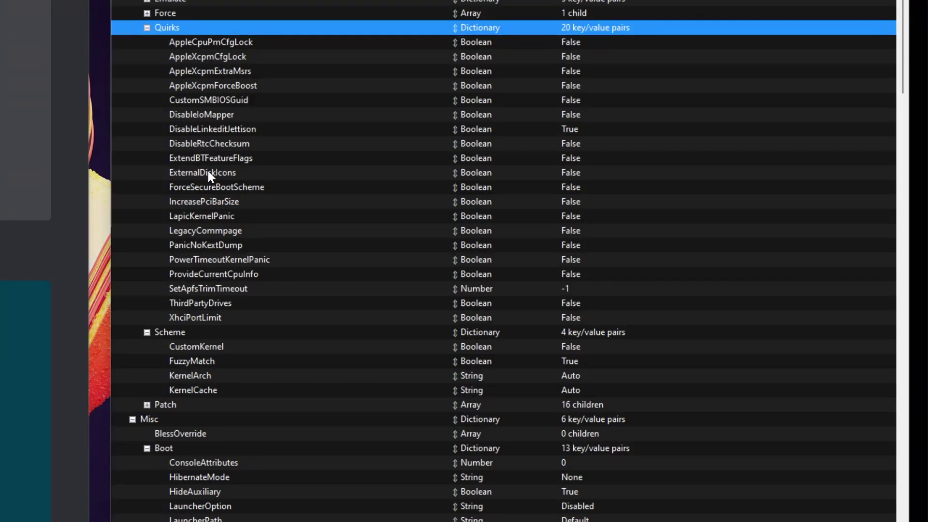
{"action": "left_click", "coordinate": [252, 246]}
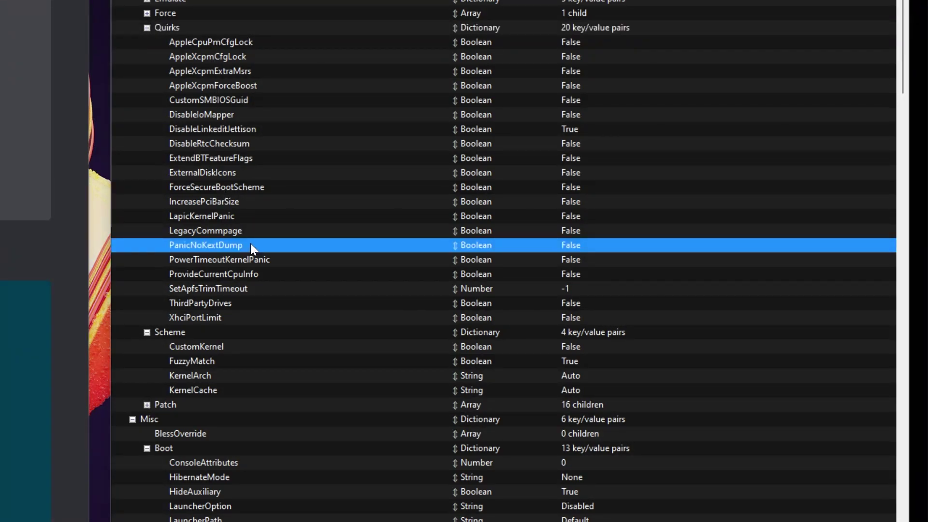
{"action": "double_click", "coordinate": [575, 248]}
{"action": "left_click", "coordinate": [579, 255]}
{"action": "double_click", "coordinate": [576, 259]}
{"action": "left_click", "coordinate": [592, 266]}
{"action": "left_click", "coordinate": [578, 272]}
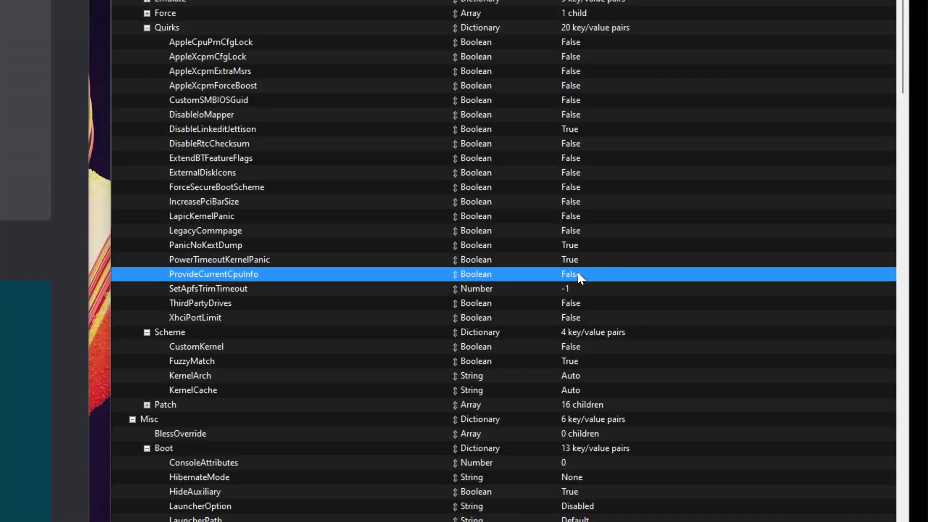
{"action": "double_click", "coordinate": [578, 274]}
{"action": "left_click", "coordinate": [581, 279]}
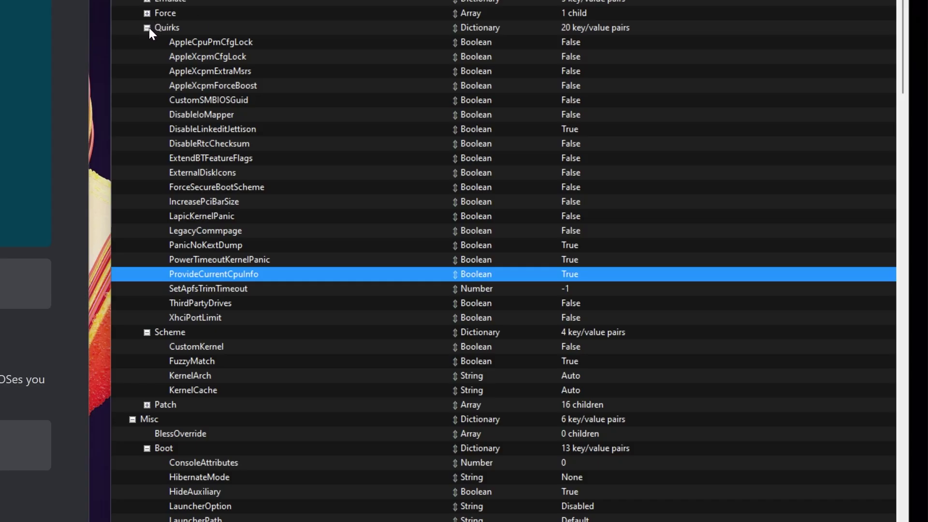
- Collapse Quirks and the whole Kernel group, and select the Misc dictionary
{"action": "left_click", "coordinate": [148, 27]}
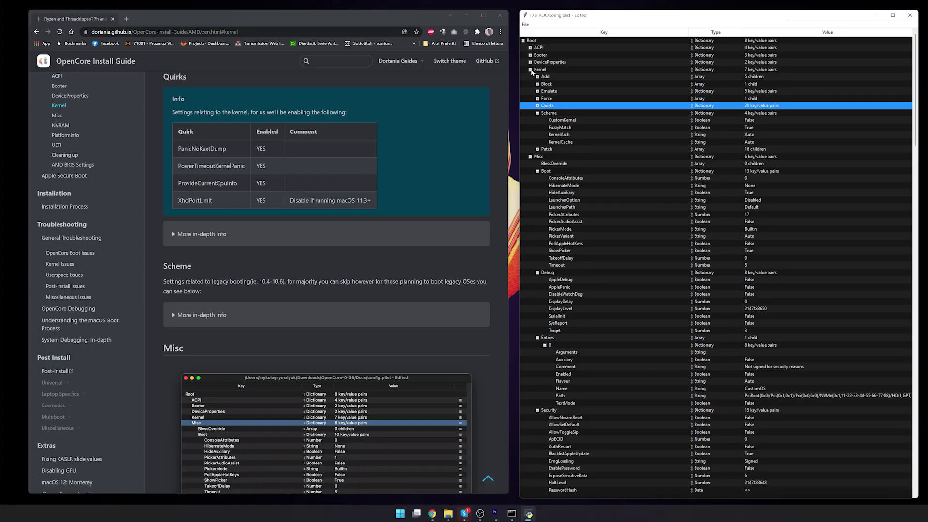
{"action": "left_click", "coordinate": [531, 70]}
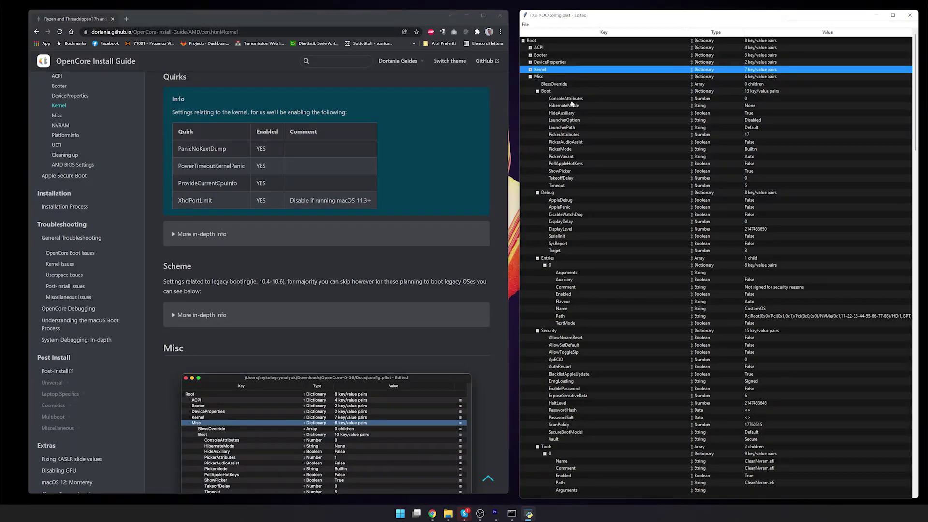
{"action": "left_click", "coordinate": [568, 77]}
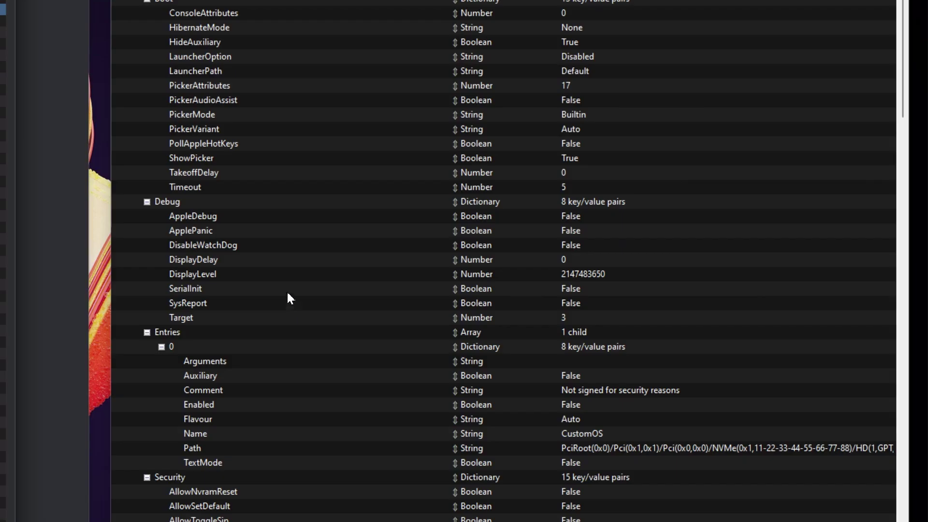
- Set AppleDebug and ApplePanic to True under Misc > Debug
{"action": "left_click", "coordinate": [240, 216]}
{"action": "left_click", "coordinate": [582, 215]}
{"action": "left_click", "coordinate": [588, 222]}
{"action": "left_click", "coordinate": [581, 231]}
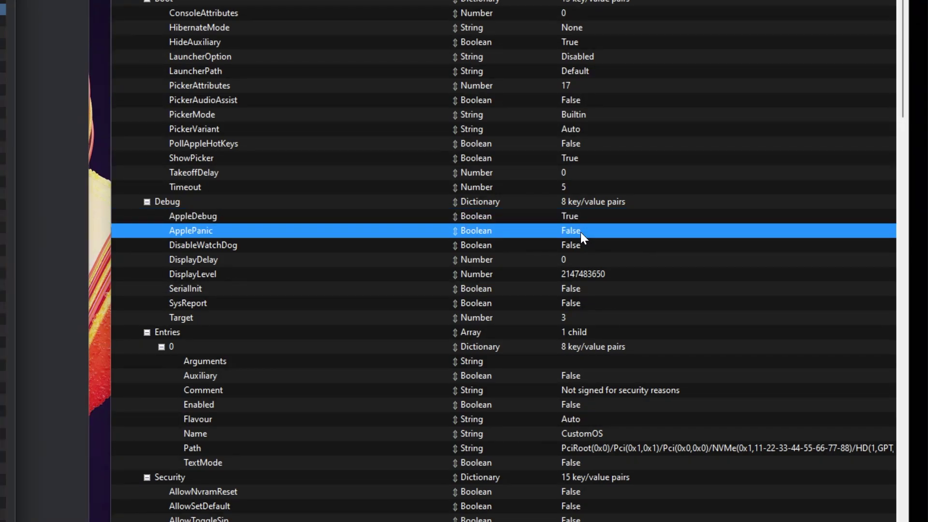
{"action": "left_click", "coordinate": [575, 233]}
{"action": "left_click", "coordinate": [581, 242]}
- Set Target to 67 under Misc > Debug
{"action": "left_click", "coordinate": [580, 317]}
{"action": "left_click", "coordinate": [573, 318]}
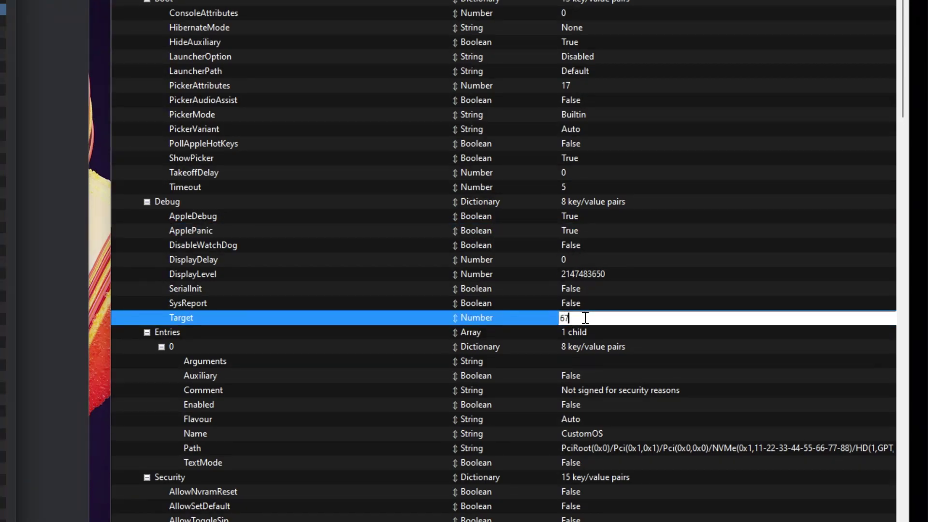
{"action": "left_click", "coordinate": [410, 315]}
{"action": "scroll", "coordinate": [368, 389], "scroll_direction": "down", "scroll_amount": 2}
{"action": "scroll", "coordinate": [368, 393], "scroll_direction": "down", "scroll_amount": 2}
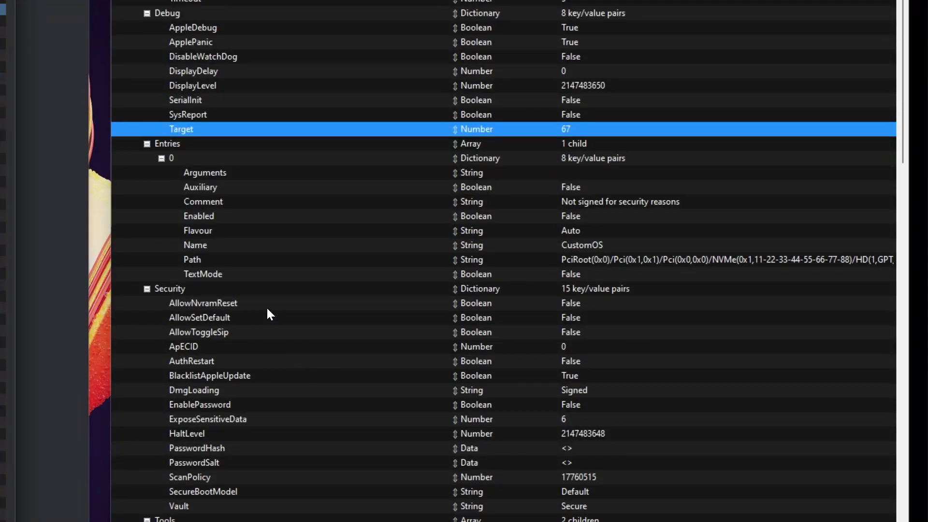
- Set AllowNvramReset and AllowSetDefault to True under Misc > Security
{"action": "left_click", "coordinate": [269, 304]}
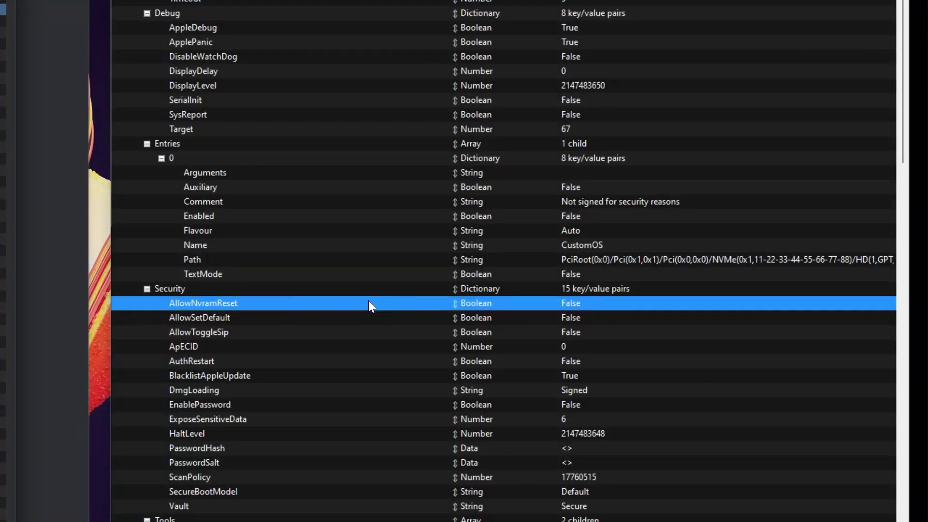
{"action": "left_click", "coordinate": [579, 302]}
{"action": "left_click", "coordinate": [584, 308]}
{"action": "left_click", "coordinate": [574, 321]}
{"action": "left_click", "coordinate": [579, 325]}
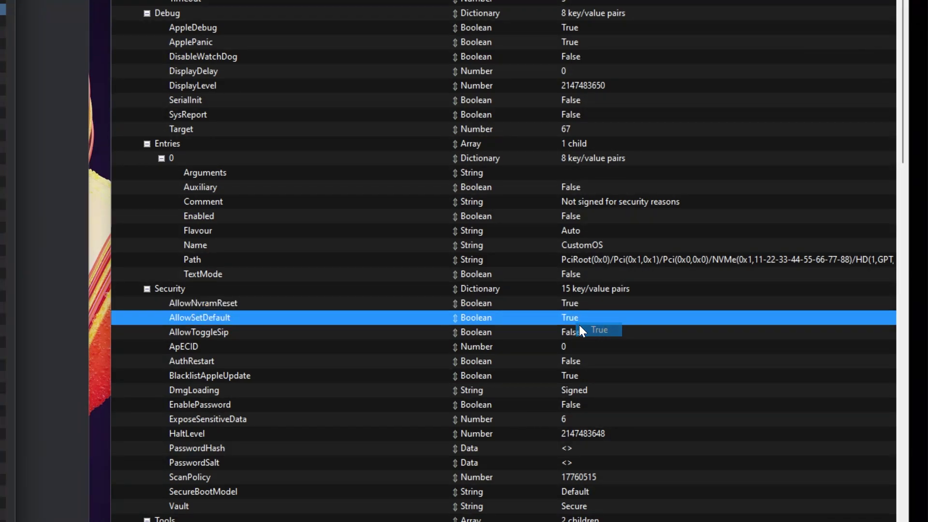
- Set ScanPolicy to 0 and Vault to Optional under Misc > Security
{"action": "left_click", "coordinate": [590, 477]}
{"action": "type", "text": "0"}
{"action": "left_click", "coordinate": [594, 490]}
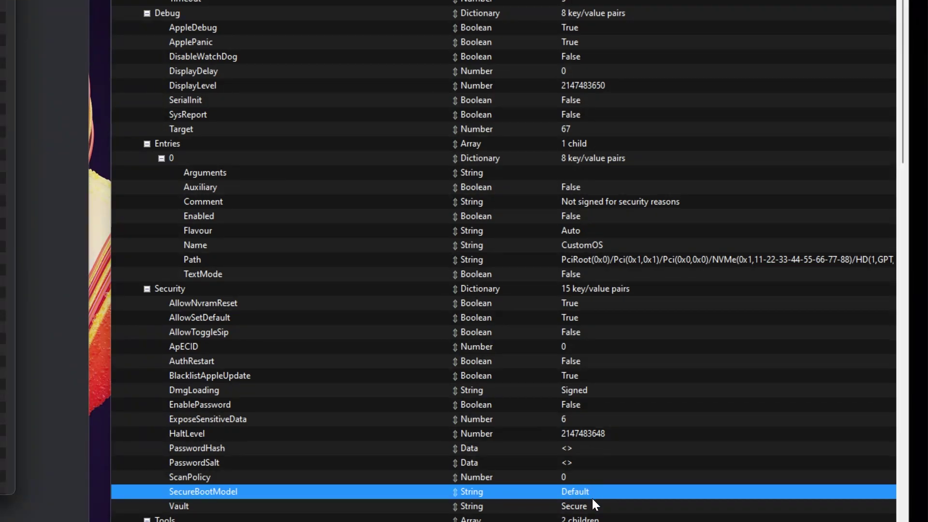
{"action": "double_click", "coordinate": [588, 503]}
{"action": "type", "text": "Optional"}
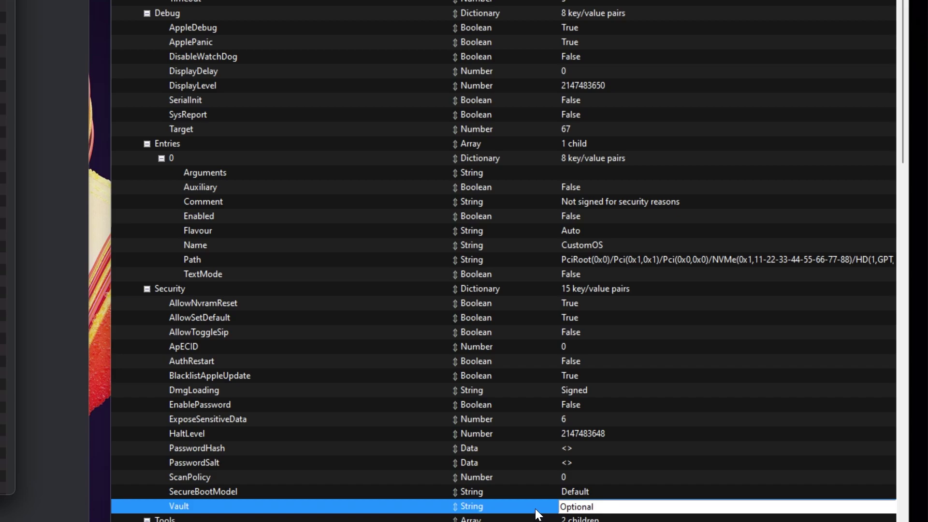
{"action": "key", "text": "Return"}
- Collapse the Misc group and select the NVRAM dictionary
{"action": "scroll", "coordinate": [460, 320], "scroll_direction": "up", "scroll_amount": 6}
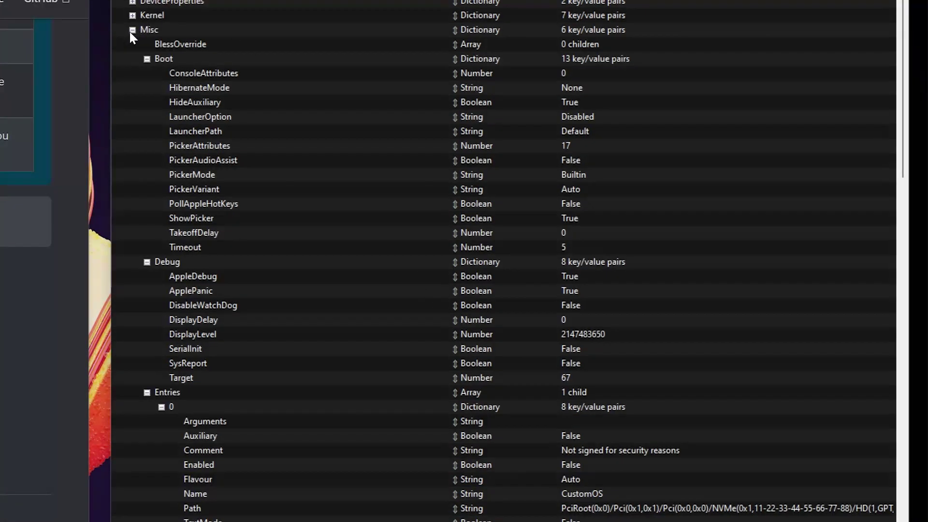
{"action": "left_click", "coordinate": [132, 30]}
{"action": "left_click", "coordinate": [167, 43]}
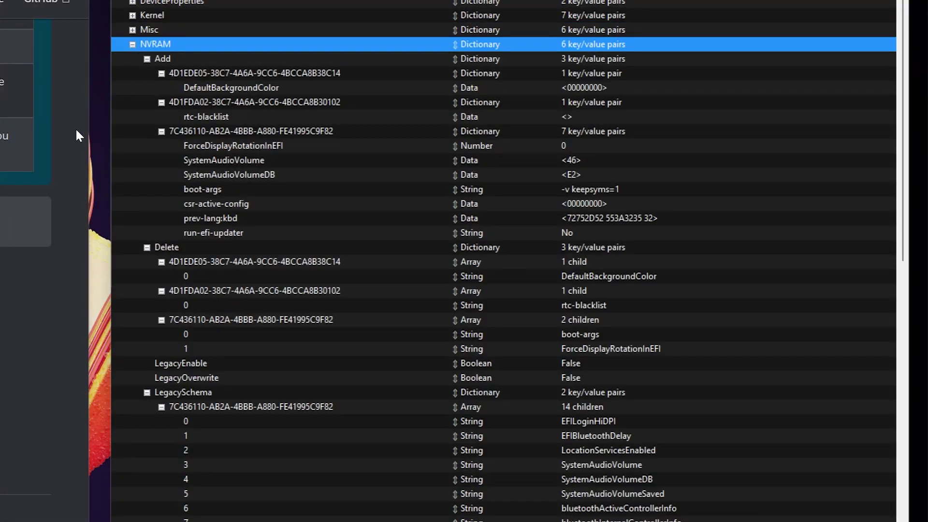
- Append debug=0x100 and npci=0x2000 to the boot-args string under NVRAM > Add
{"action": "left_click", "coordinate": [369, 190]}
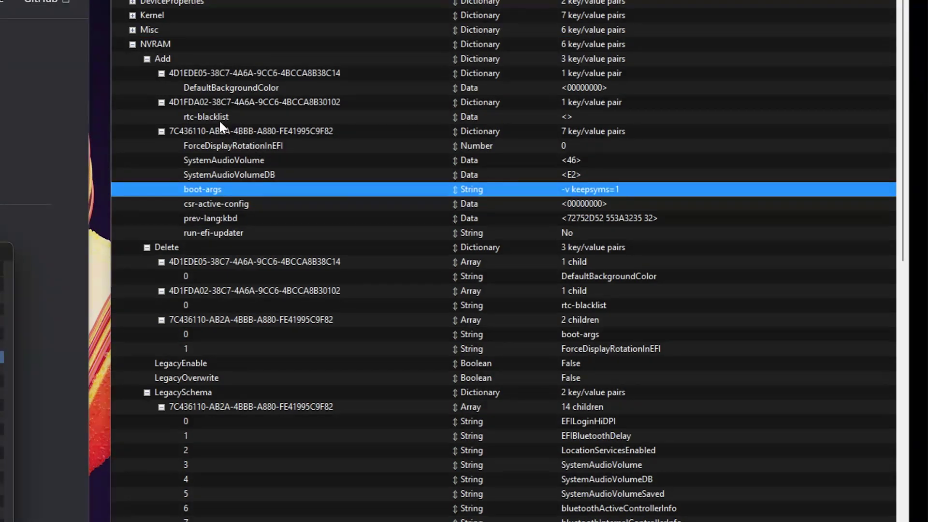
{"action": "double_click", "coordinate": [629, 191]}
{"action": "left_click", "coordinate": [628, 190]}
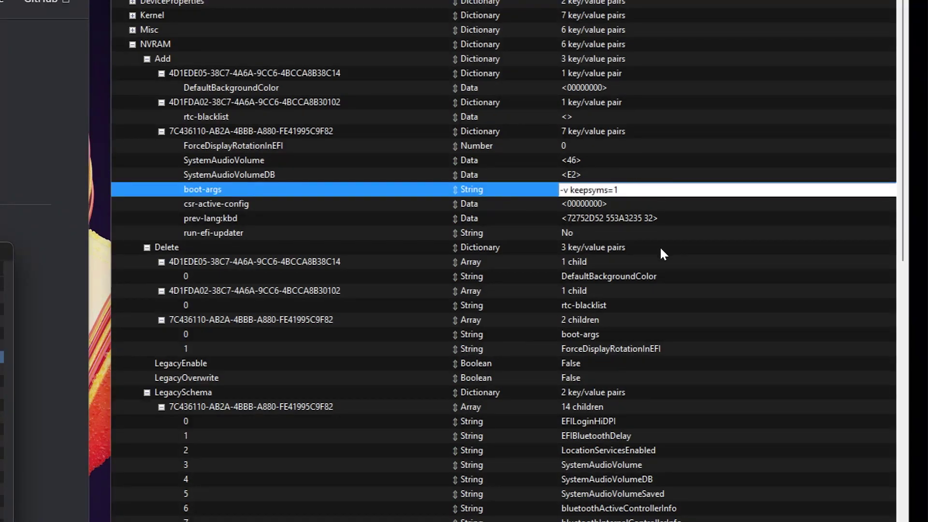
{"action": "type", "text": "debug=0x100"}
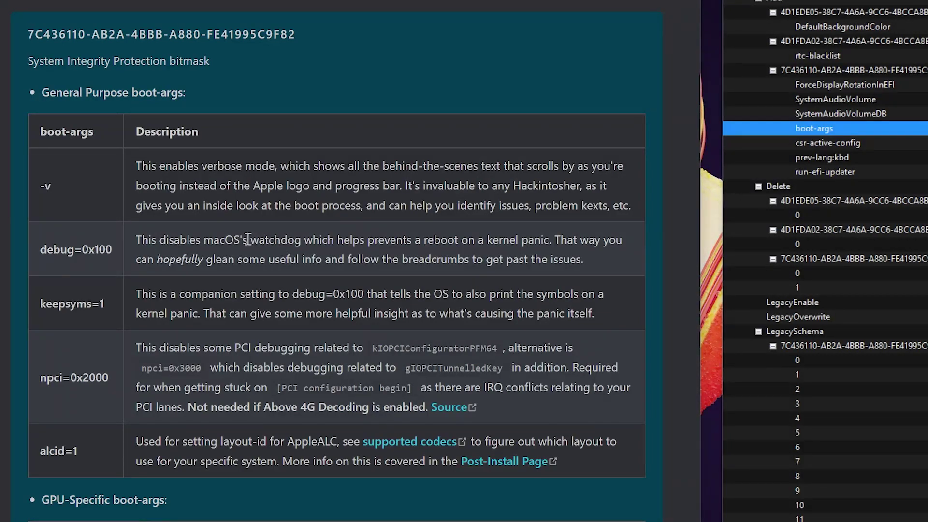
{"action": "type", "text": "npci=0x200"}
- Open the AppleALC supported codecs list and look up the ASUS PRIME X570-PRO specifications for its audio codec
{"action": "left_click", "coordinate": [385, 444]}
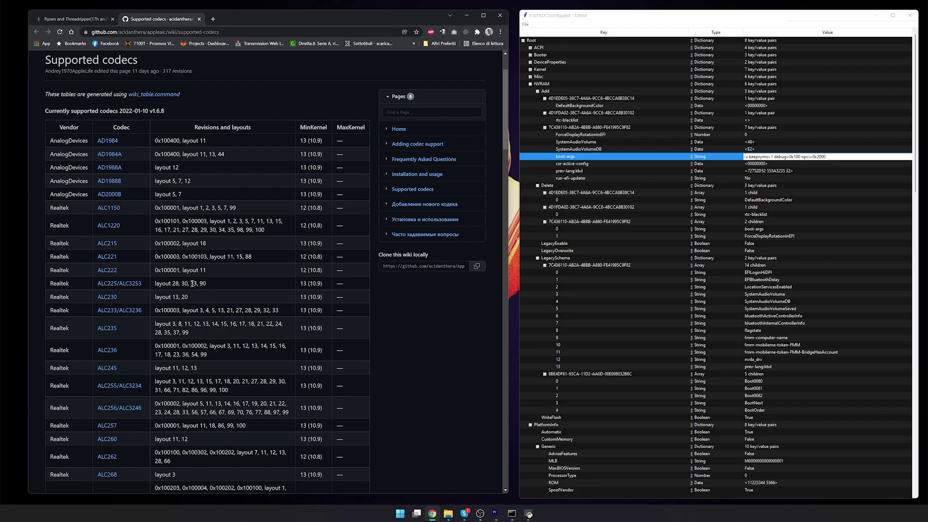
{"action": "left_click", "coordinate": [213, 19]}
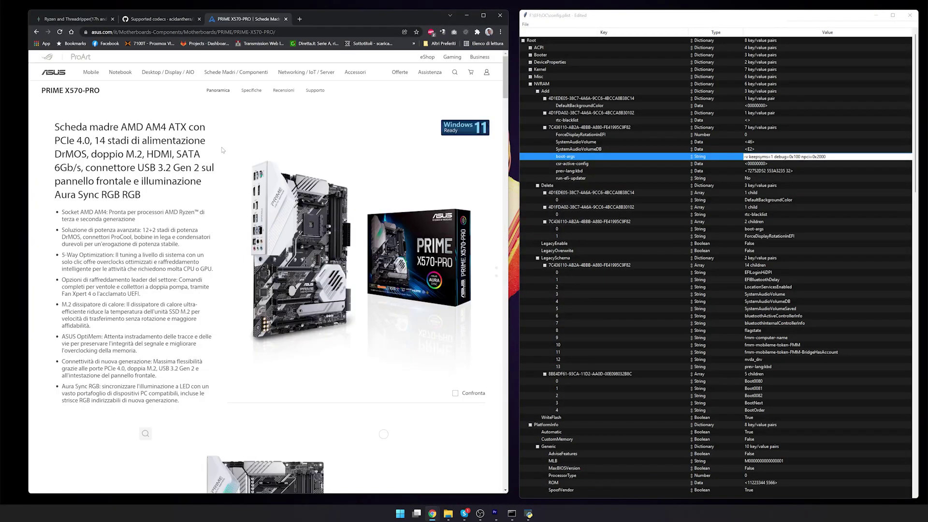
{"action": "left_click", "coordinate": [251, 91]}
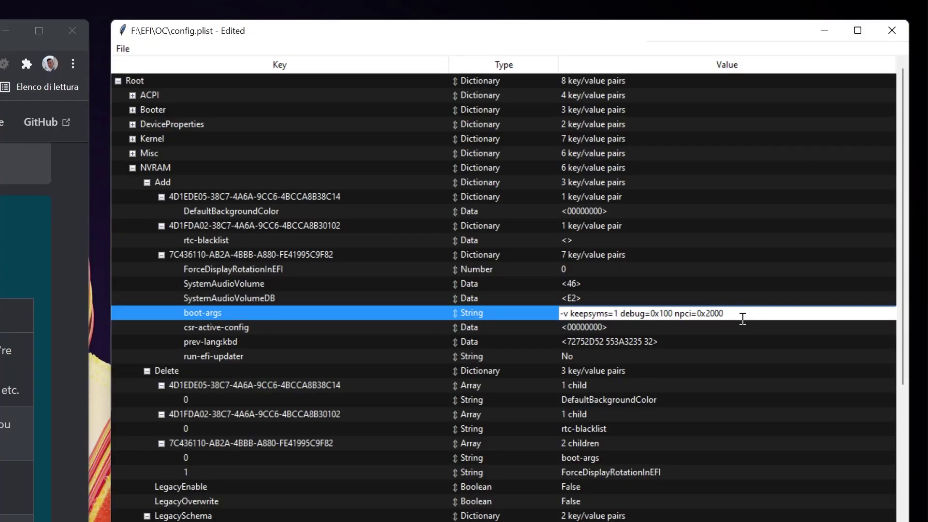
- Append alcid=1 and agdpmod=pikera to the boot-args string and commit the value
{"action": "type", "text": "alcid=1"}
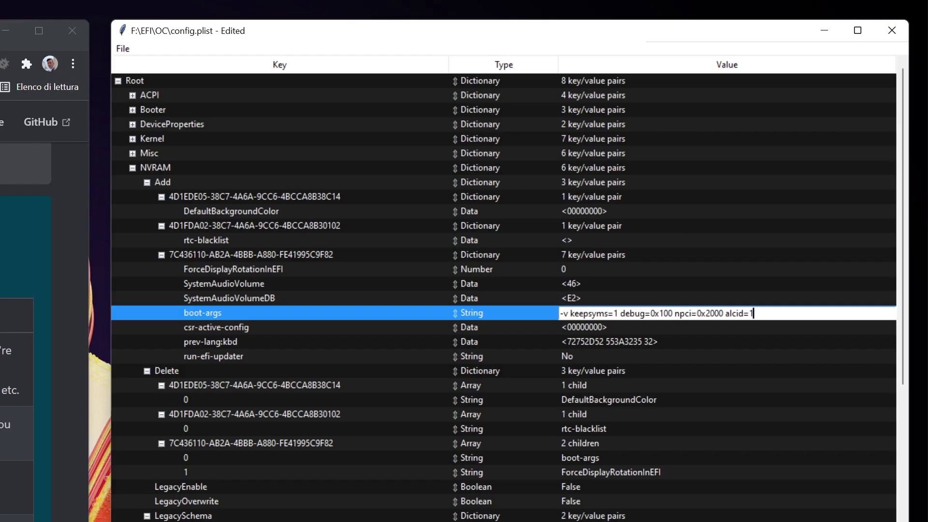
{"action": "type", "text": "agdpmod=pikera"}
{"action": "key", "text": "Return"}
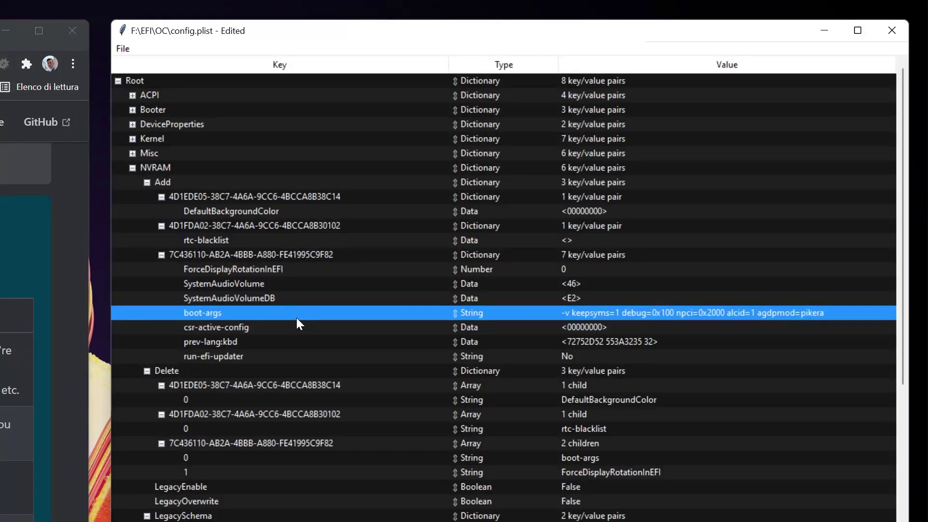
- Clear the prev-lang:kbd data value under NVRAM > Add
{"action": "scroll", "coordinate": [347, 210], "scroll_direction": "up", "scroll_amount": 10}
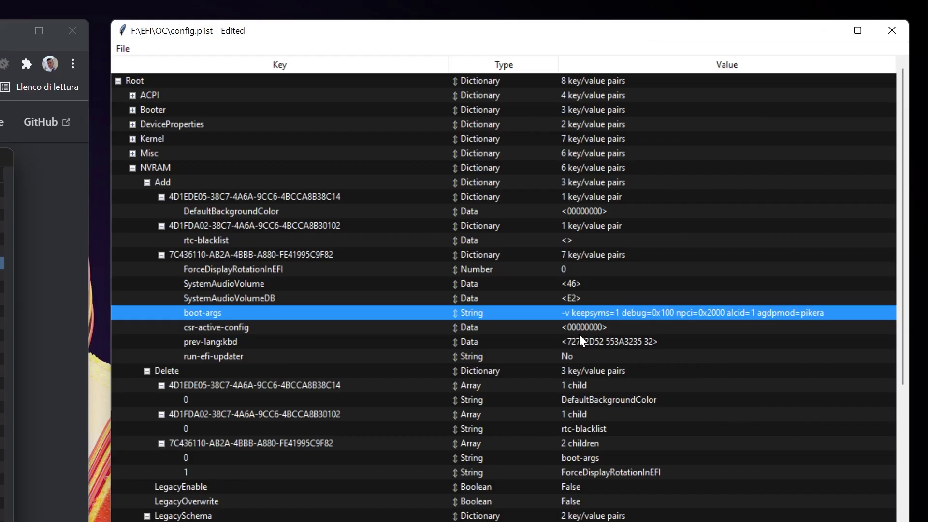
{"action": "left_click", "coordinate": [769, 170]}
{"action": "double_click", "coordinate": [770, 171]}
{"action": "key", "text": "BackSpace"}
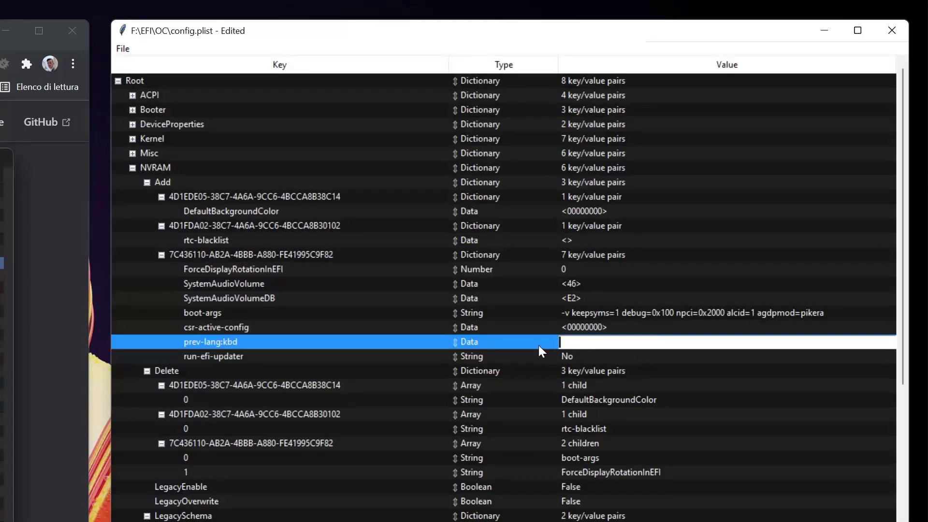
{"action": "key", "text": "Return"}
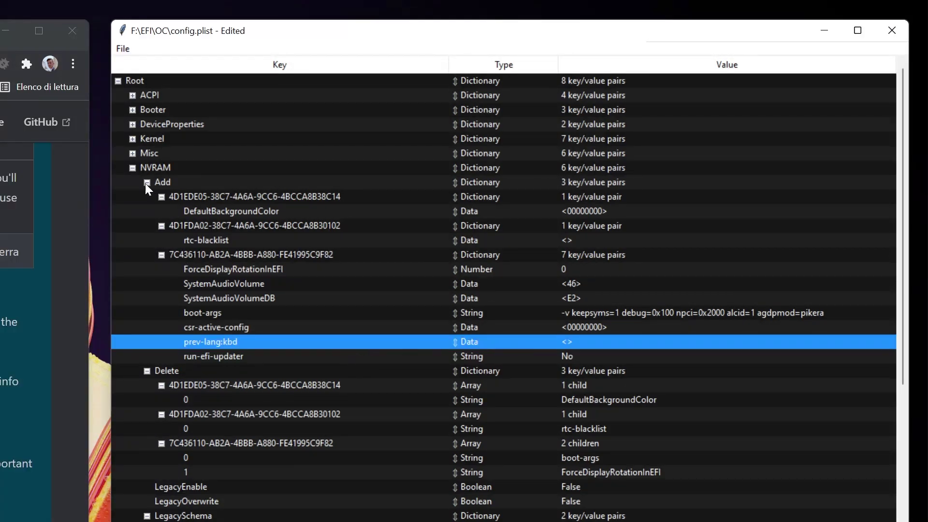
- Collapse NVRAM > Add, check the WriteFlash entry, and collapse the whole NVRAM group
{"action": "left_click", "coordinate": [146, 183]}
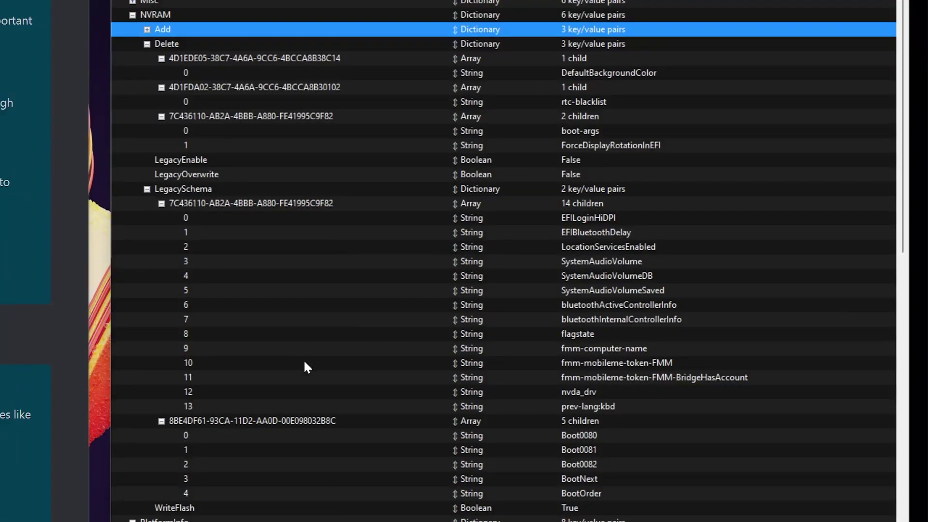
{"action": "left_click", "coordinate": [283, 508]}
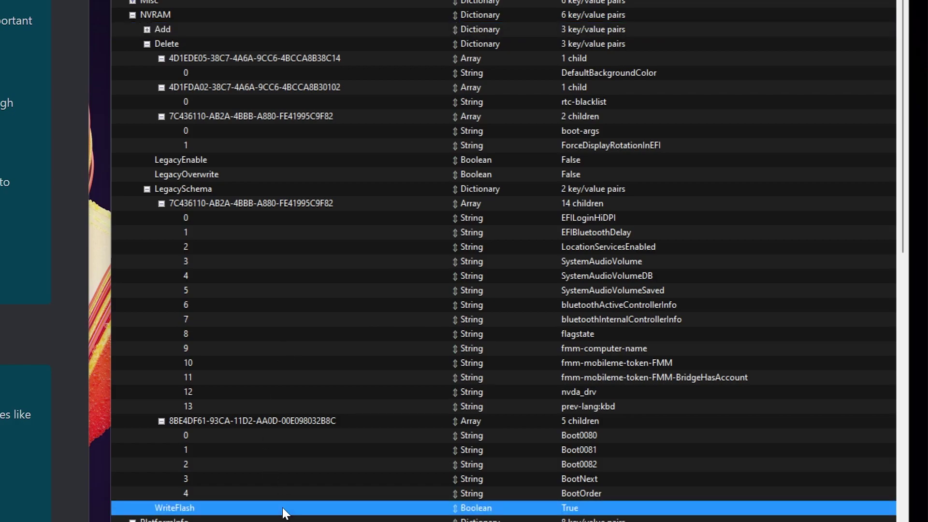
{"action": "left_click", "coordinate": [133, 15]}
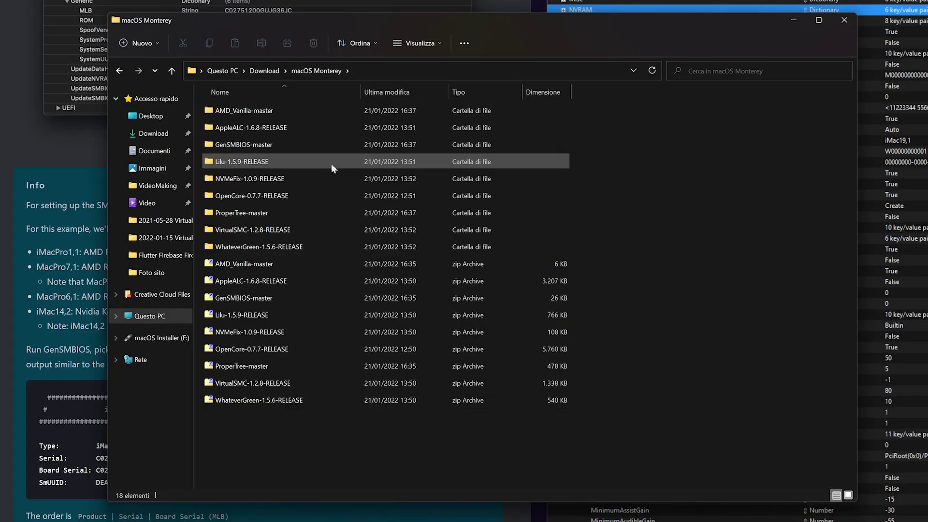
- Run the GenSMBIOS batch file from the GenSMBIOS-master folder and minimise the File Explorer window
{"action": "double_click", "coordinate": [264, 145]}
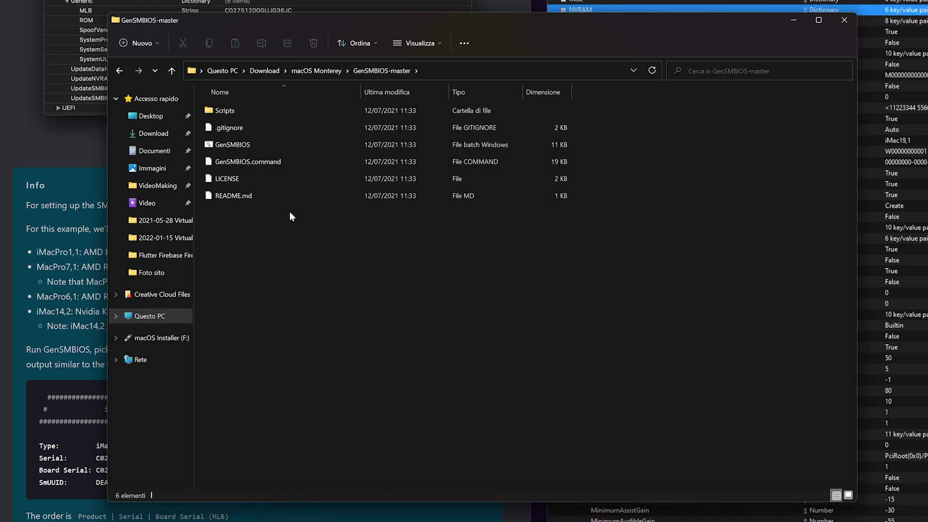
{"action": "left_click", "coordinate": [249, 146]}
{"action": "double_click", "coordinate": [249, 146]}
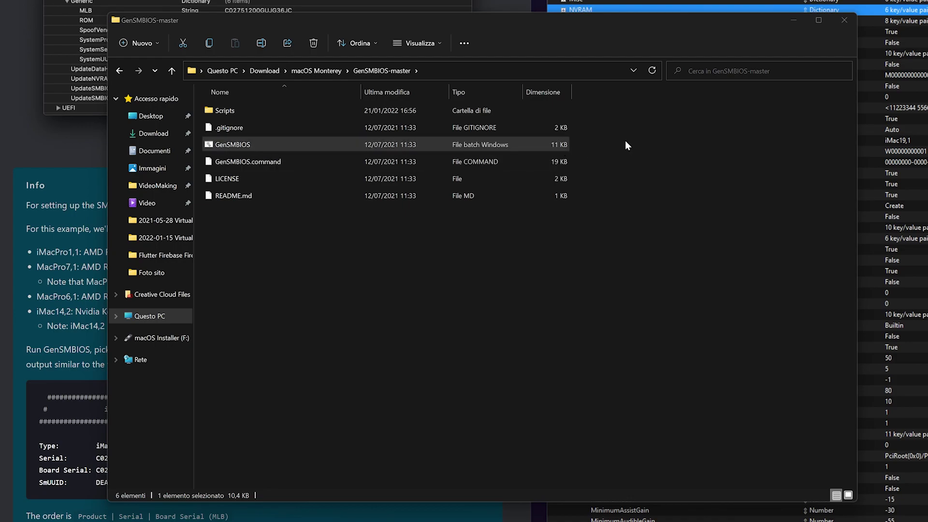
{"action": "left_click", "coordinate": [793, 21]}
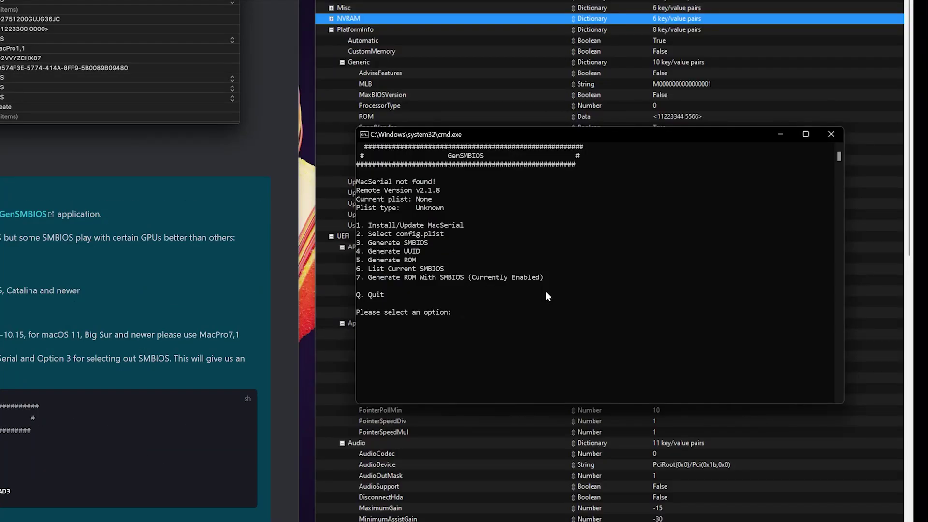
- Install MacSerial in GenSMBIOS and generate an SMBIOS for iMacPro1,1
{"action": "type", "text": "1"}
{"action": "key", "text": "Return"}
{"action": "type", "text": "3"}
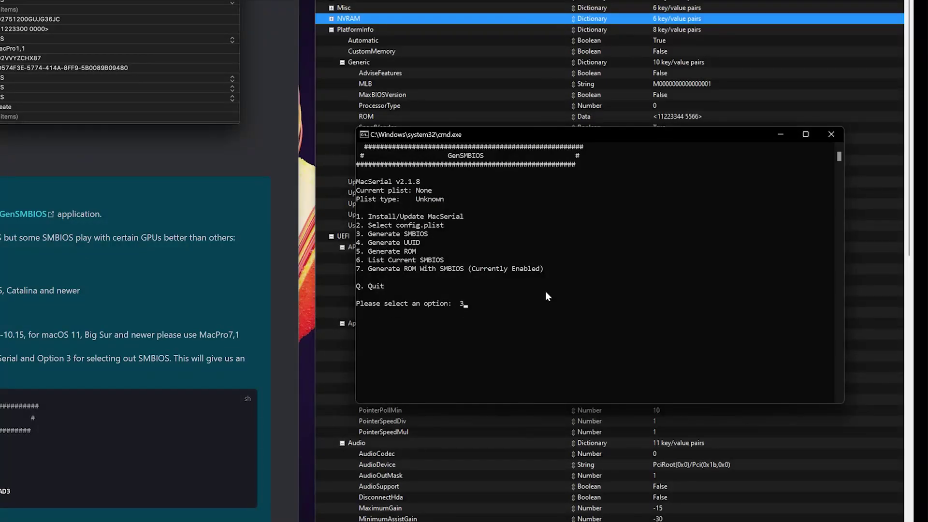
{"action": "key", "text": "Return"}
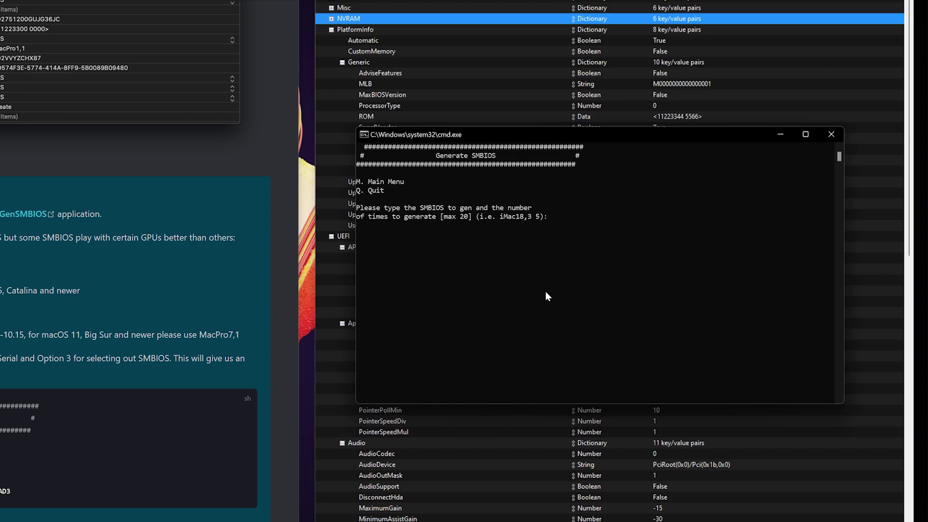
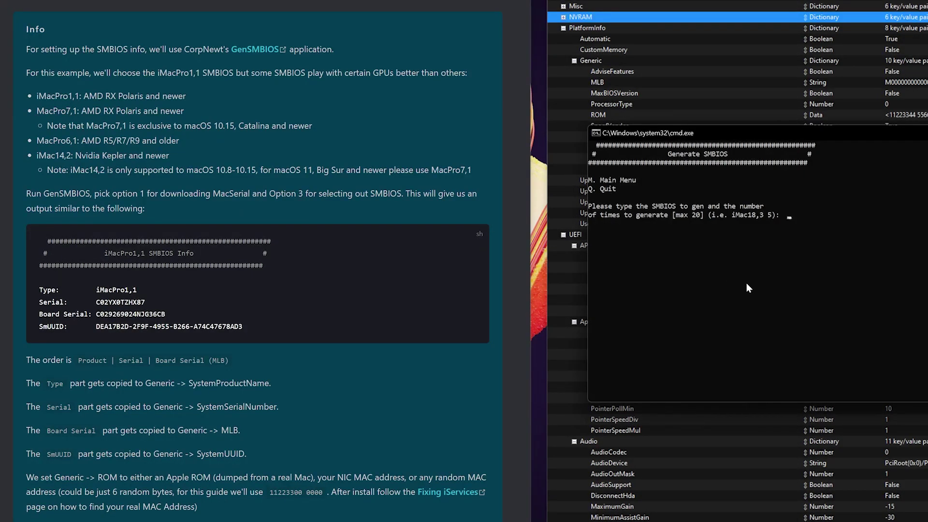
{"action": "type", "text": "iMacPro1,1"}
{"action": "key", "text": "Return"}
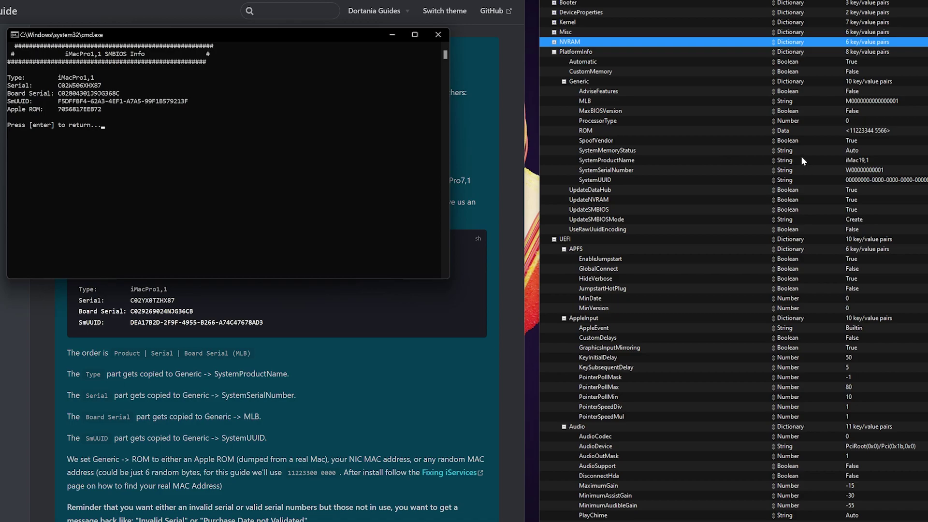
- Set SystemProductName to iMacPro1,1 under PlatformInfo > Generic in config.plist
{"action": "double_click", "coordinate": [855, 160]}
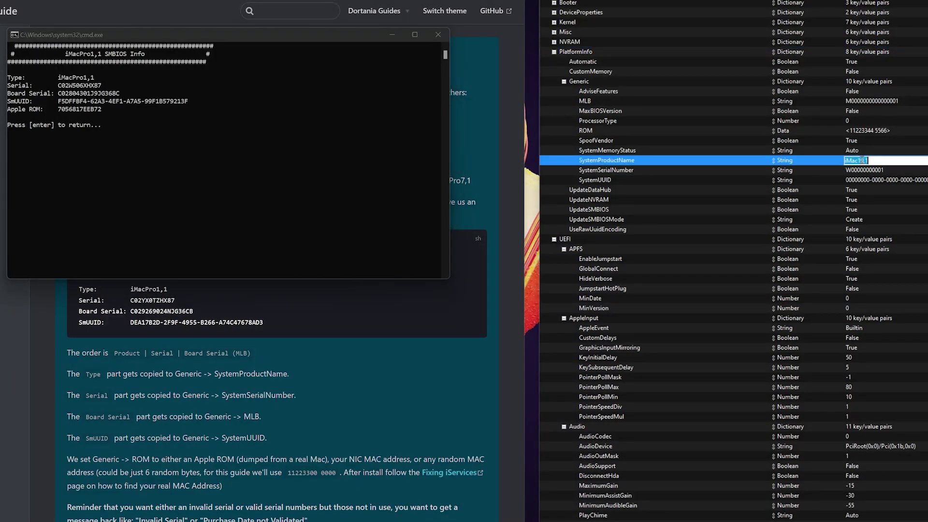
{"action": "type", "text": "iMacPro1,1"}
{"action": "key", "text": "Tab"}
- Copy the generated Serial from GenSMBIOS into SystemSerialNumber under PlatformInfo > Generic
{"action": "left_click", "coordinate": [66, 83]}
{"action": "double_click", "coordinate": [65, 84]}
{"action": "key", "text": "ctrl+c"}
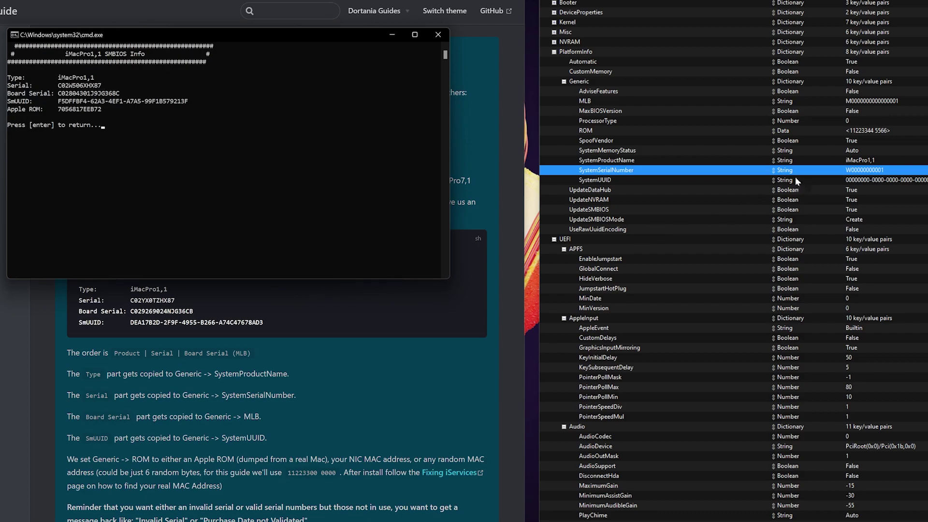
{"action": "double_click", "coordinate": [740, 171]}
{"action": "key", "text": "ctrl+v"}
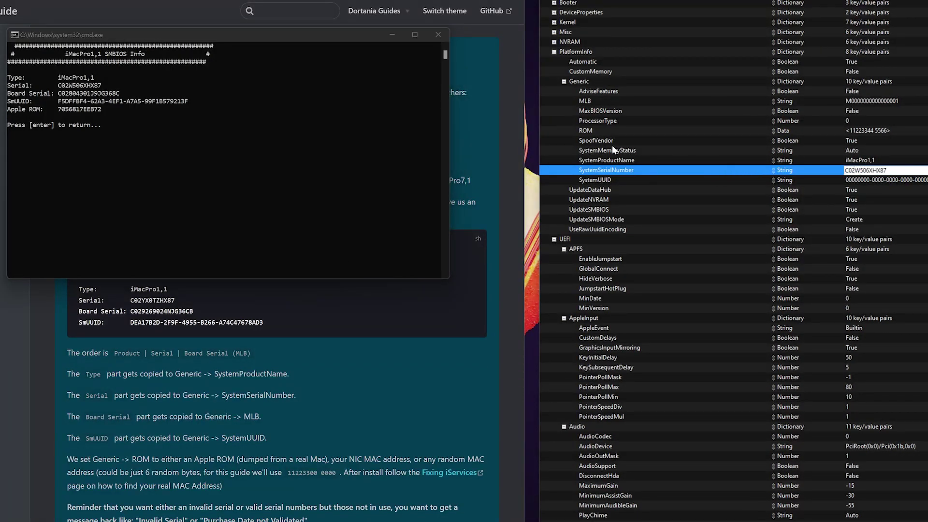
- Copy the generated Board Serial from GenSMBIOS into MLB under PlatformInfo > Generic
{"action": "left_click", "coordinate": [86, 95]}
{"action": "double_click", "coordinate": [85, 94]}
{"action": "key", "text": "ctrl+c"}
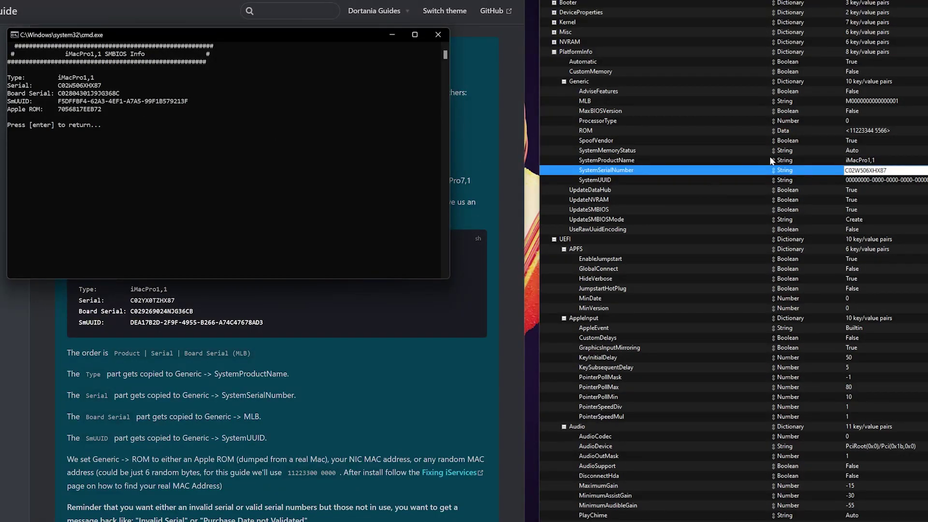
{"action": "double_click", "coordinate": [863, 101]}
{"action": "key", "text": "ctrl+v"}
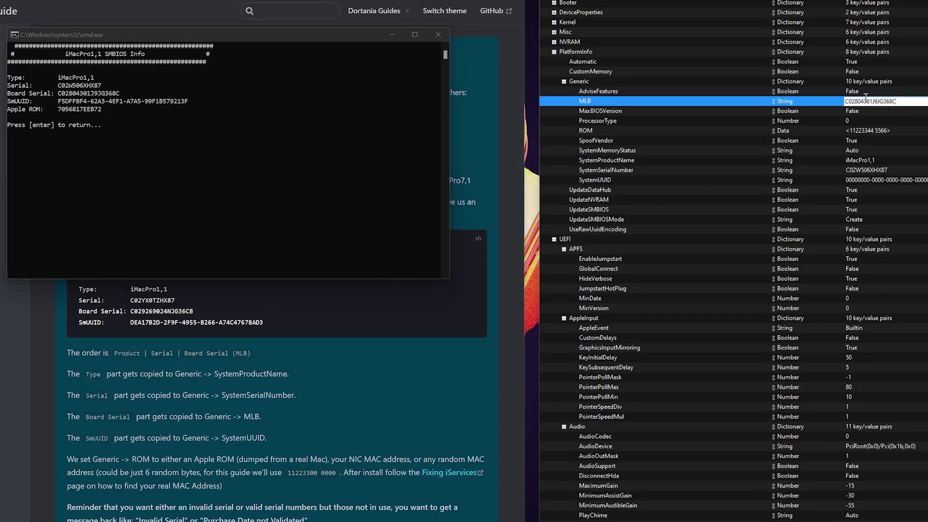
- Copy the generated SmUUID from GenSMBIOS into SystemUUID under PlatformInfo > Generic and commit it
{"action": "left_click", "coordinate": [60, 101]}
{"action": "double_click", "coordinate": [79, 101]}
{"action": "key", "text": "ctrl+c"}
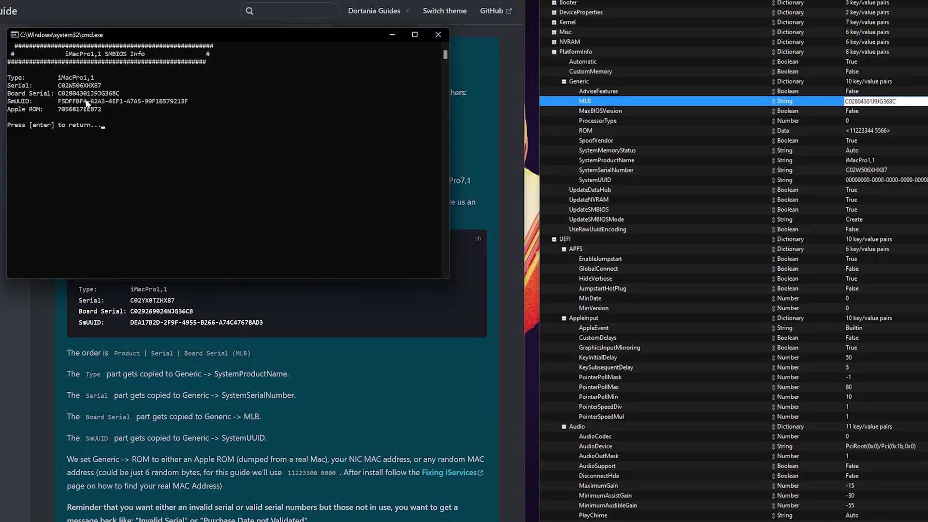
{"action": "left_click", "coordinate": [898, 177]}
{"action": "double_click", "coordinate": [898, 177]}
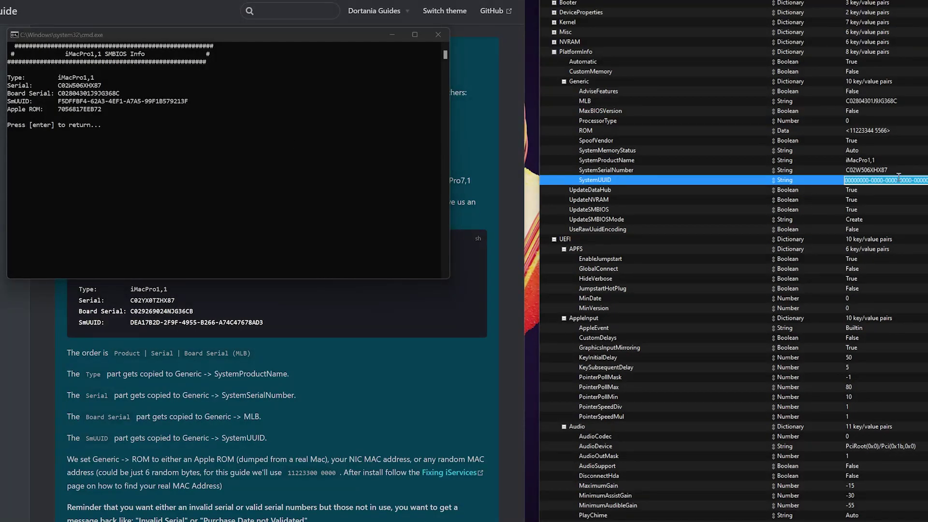
{"action": "key", "text": "ctrl+v"}
{"action": "key", "text": "Return"}
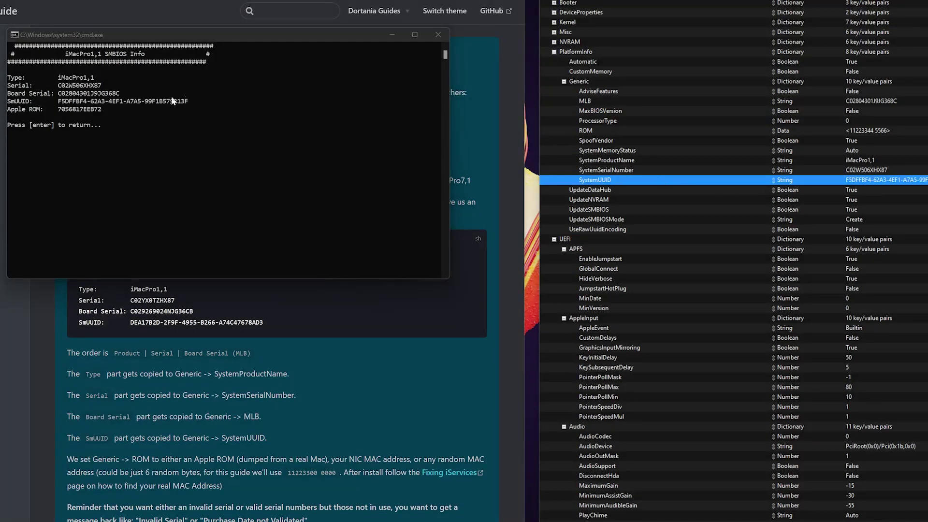
- Compare the generated Apple ROM with the ROM entry under PlatformInfo > Generic, and quit GenSMBIOS
{"action": "left_click", "coordinate": [85, 109]}
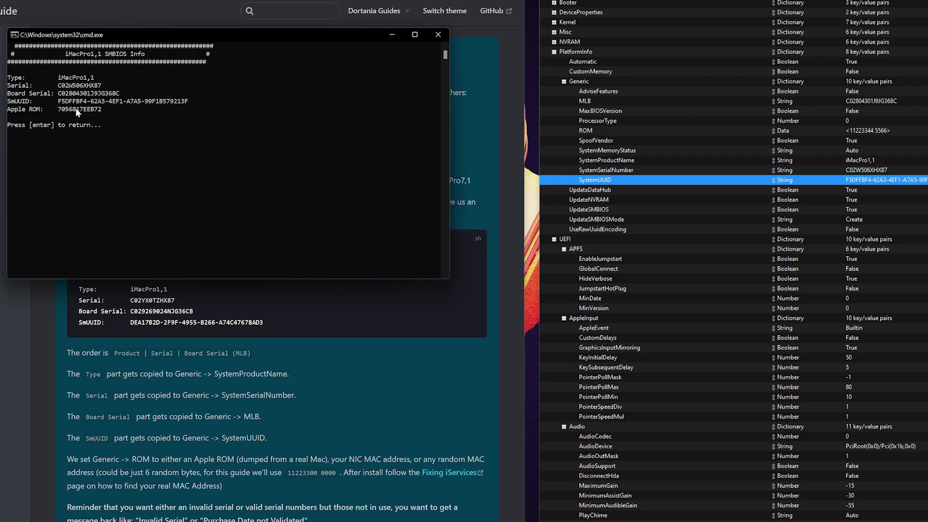
{"action": "left_click", "coordinate": [823, 132]}
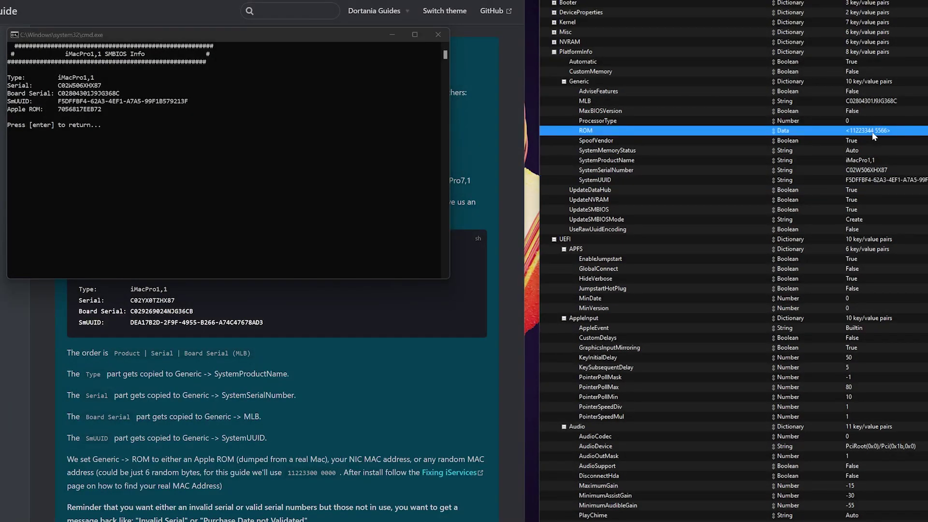
{"action": "left_click", "coordinate": [95, 110]}
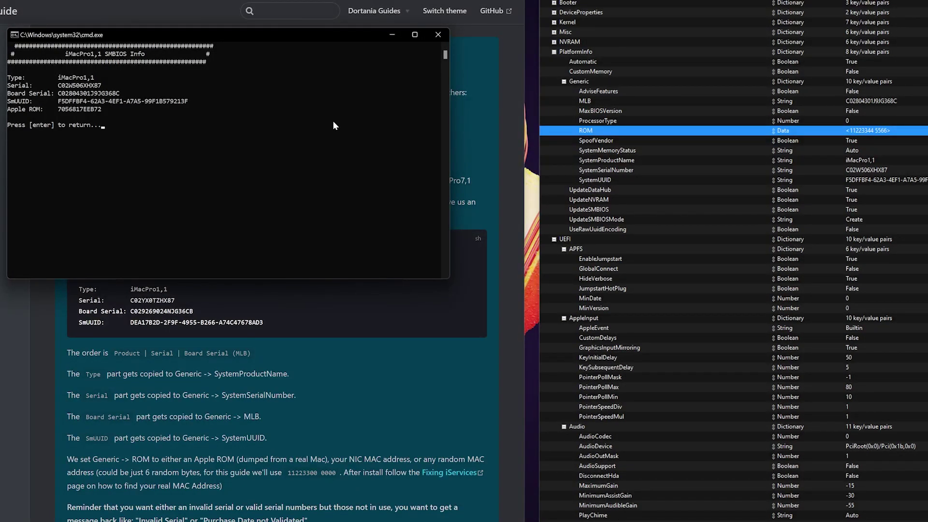
{"action": "key", "text": "Return"}
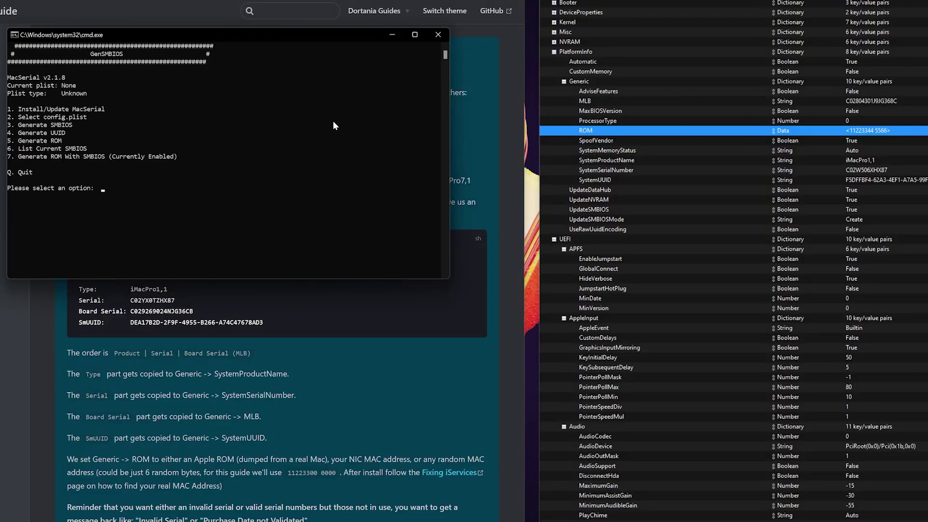
{"action": "type", "text": "q"}
{"action": "key", "text": "Return"}
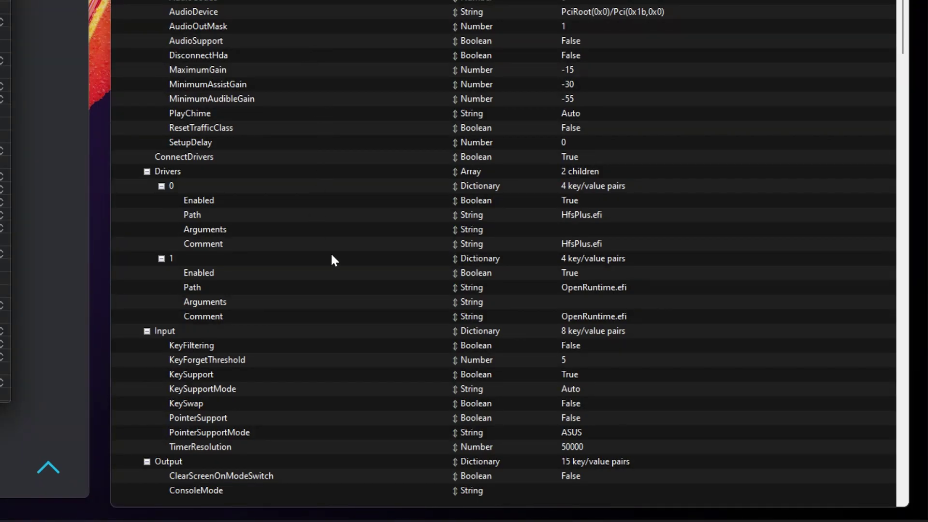
- Review the HfsPlus.efi and OpenRuntime.efi driver entries and the Quirks under UEFI, and save config.plist
{"action": "left_click", "coordinate": [252, 173]}
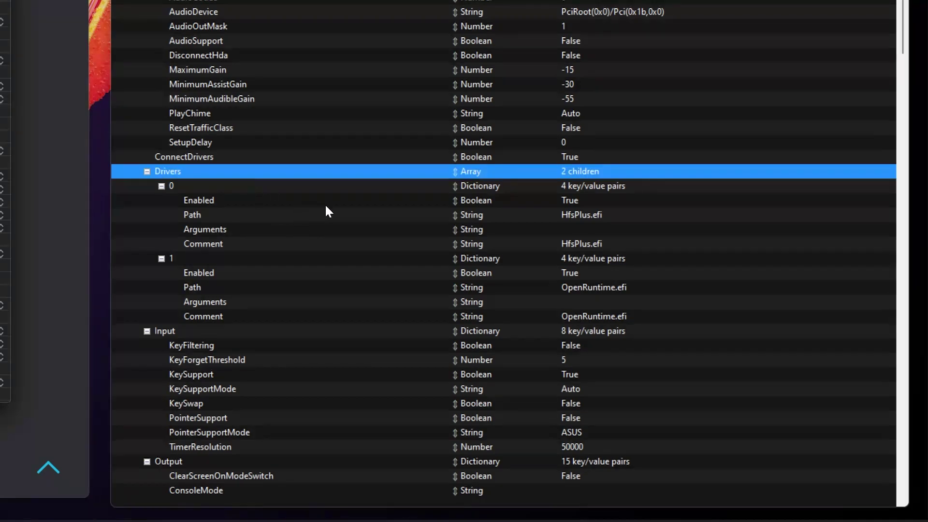
{"action": "left_click", "coordinate": [603, 213]}
{"action": "left_click", "coordinate": [621, 287]}
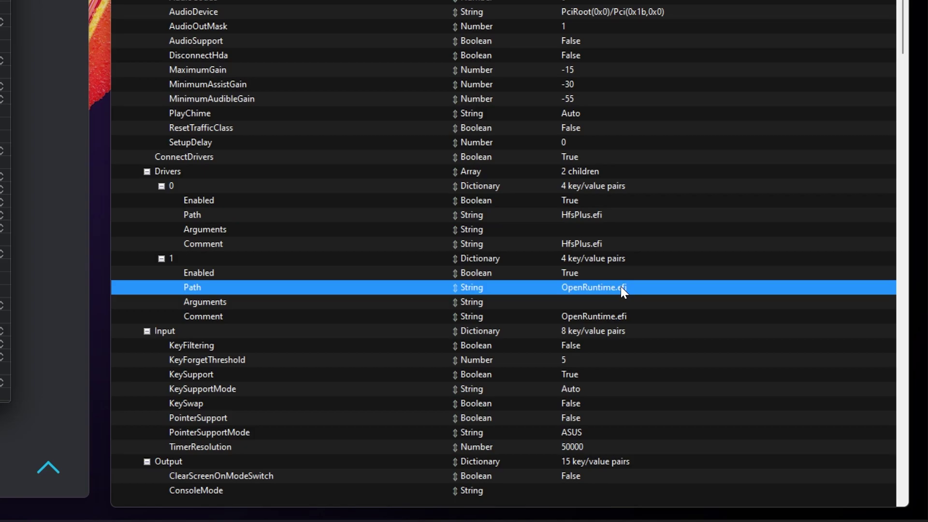
{"action": "scroll", "coordinate": [300, 308], "scroll_direction": "down", "scroll_amount": 15}
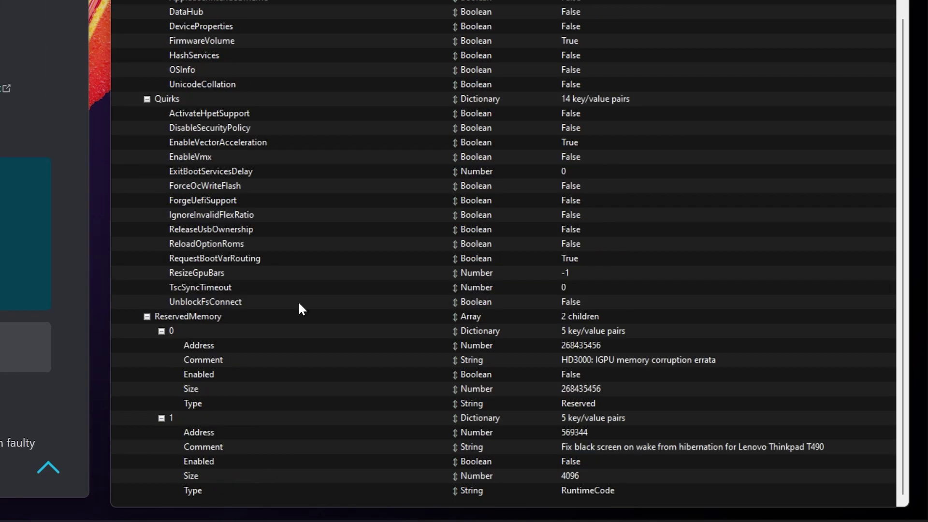
{"action": "left_click", "coordinate": [300, 304]}
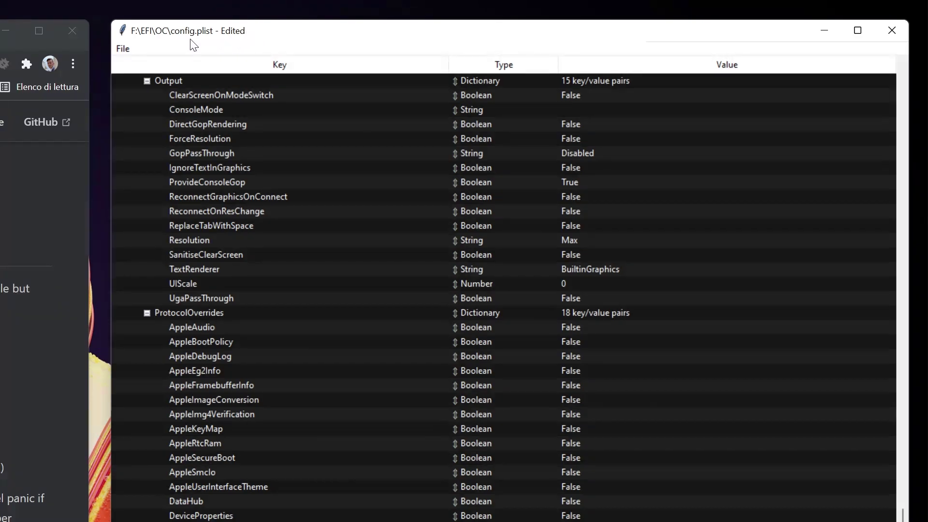
{"action": "left_click", "coordinate": [125, 49]}
{"action": "left_click", "coordinate": [145, 106]}
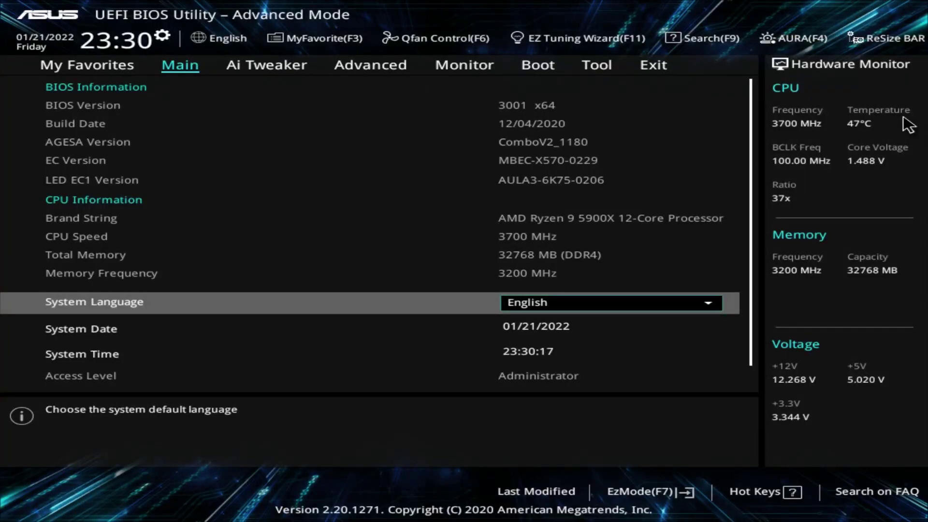
- Inspect the CSM (Compatibility Support Module) settings in the Boot section of the ASUS UEFI BIOS
{"action": "key", "text": "Right"}
{"action": "key", "text": "Right"}
{"action": "key", "text": "Right"}
{"action": "key", "text": "Right"}
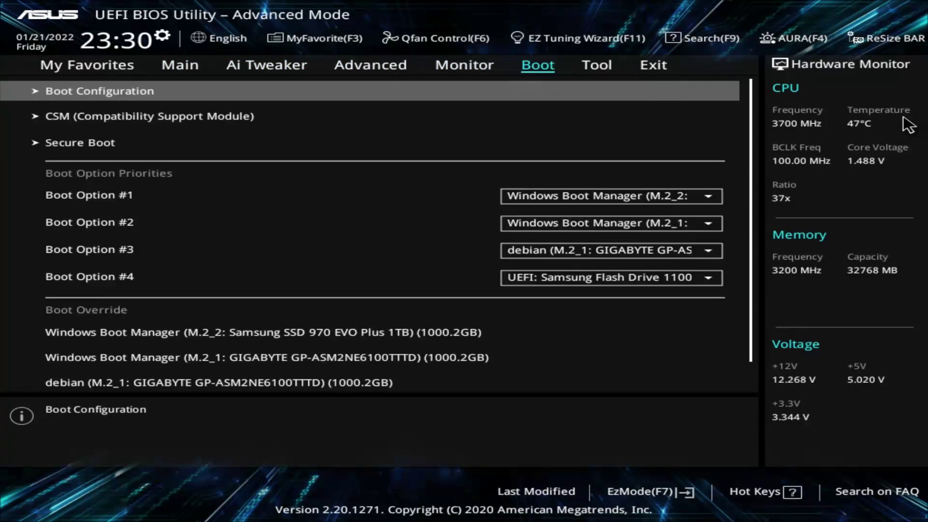
{"action": "key", "text": "Down"}
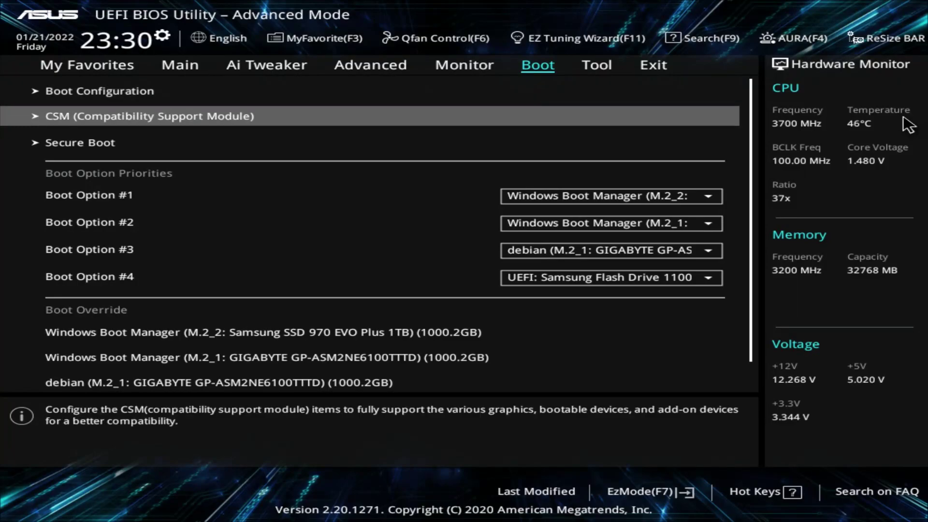
{"action": "key", "text": "Return"}
{"action": "key", "text": "Escape"}
- Set OS Type to Windows UEFI mode in the Secure Boot settings
{"action": "key", "text": "Down"}
{"action": "key", "text": "Return"}
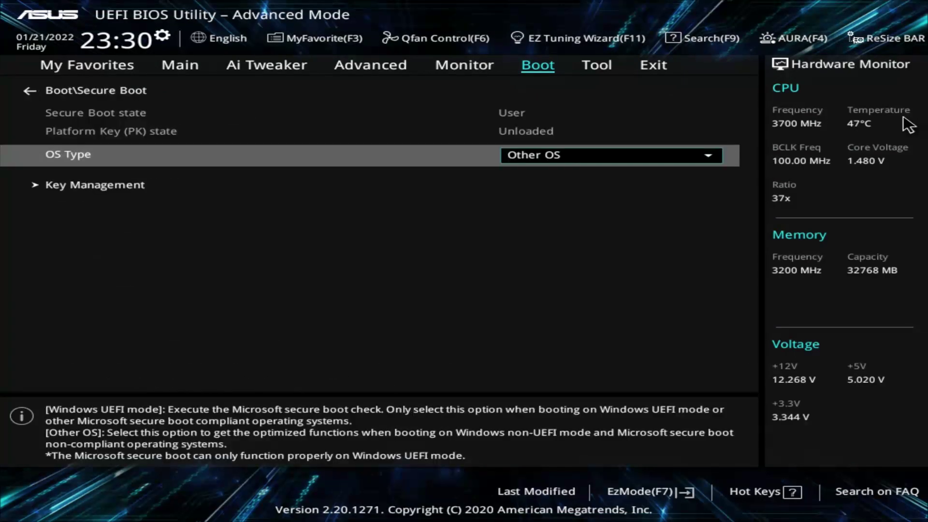
{"action": "key", "text": "Return"}
{"action": "key", "text": "Down"}
{"action": "key", "text": "Return"}
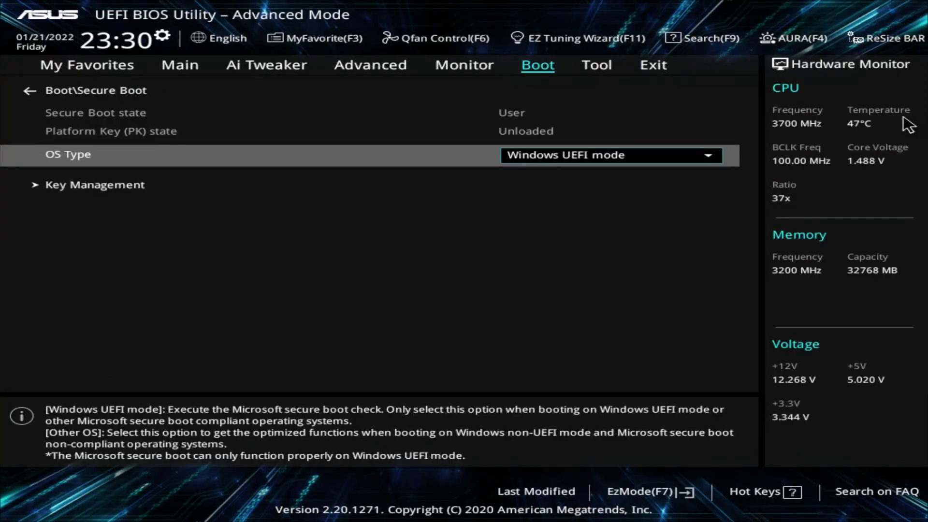
- Check the Serial Port setting in the Serial Port Configuration of the Advanced onboard devices
{"action": "key", "text": "Left"}
{"action": "key", "text": "Left"}
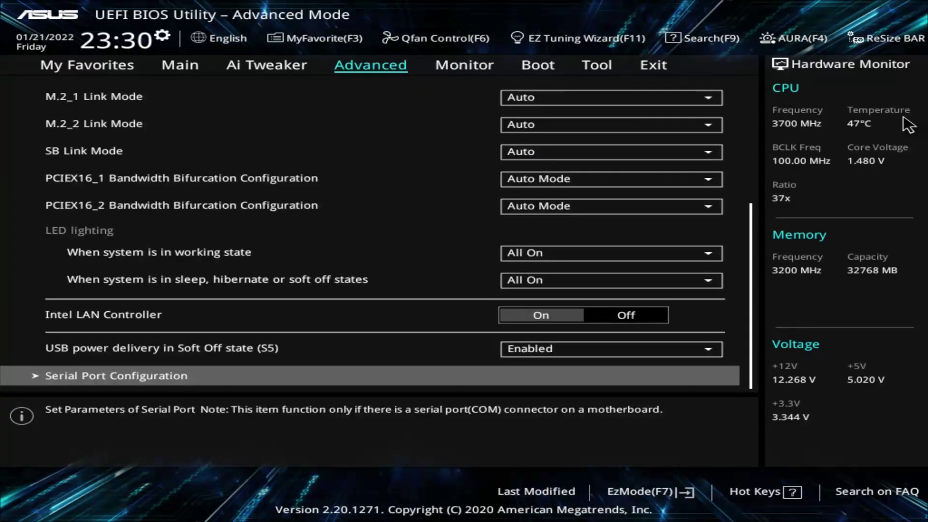
{"action": "key", "text": "Up"}
{"action": "key", "text": "Down"}
{"action": "key", "text": "Up"}
{"action": "key", "text": "Down"}
{"action": "key", "text": "Return"}
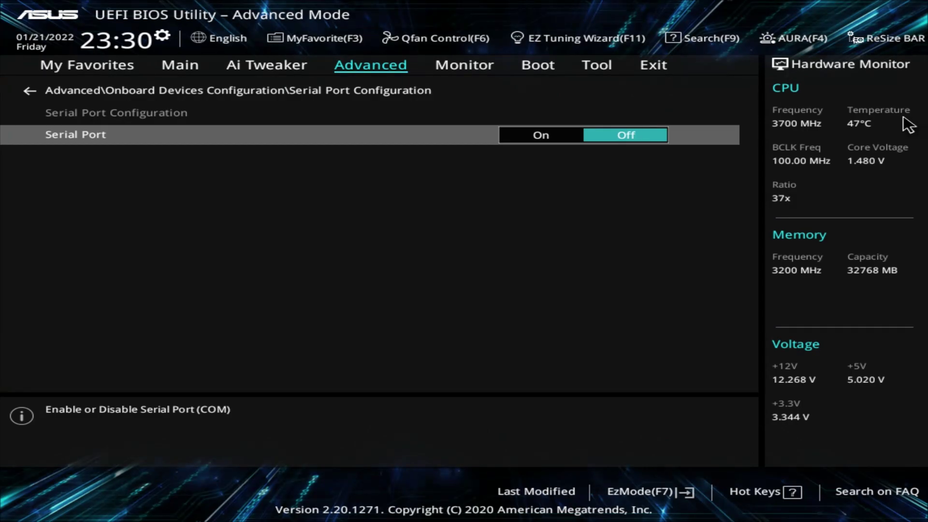
- Check the XHCI Hand-off setting in the Advanced USB Configuration and leave the Advanced section
{"action": "key", "text": "Escape"}
{"action": "key", "text": "Escape"}
{"action": "key", "text": "Down"}
{"action": "key", "text": "Down"}
{"action": "key", "text": "Down"}
{"action": "key", "text": "Return"}
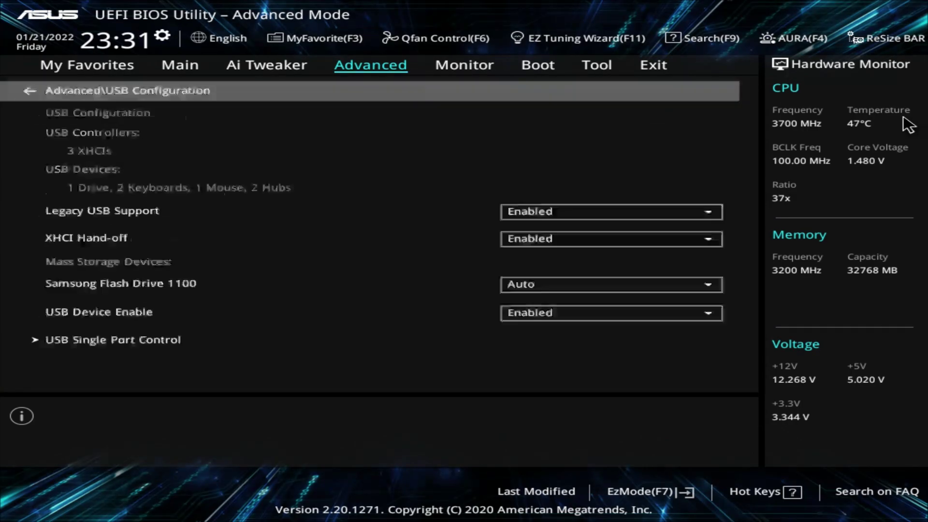
{"action": "key", "text": "Down"}
{"action": "key", "text": "Down"}
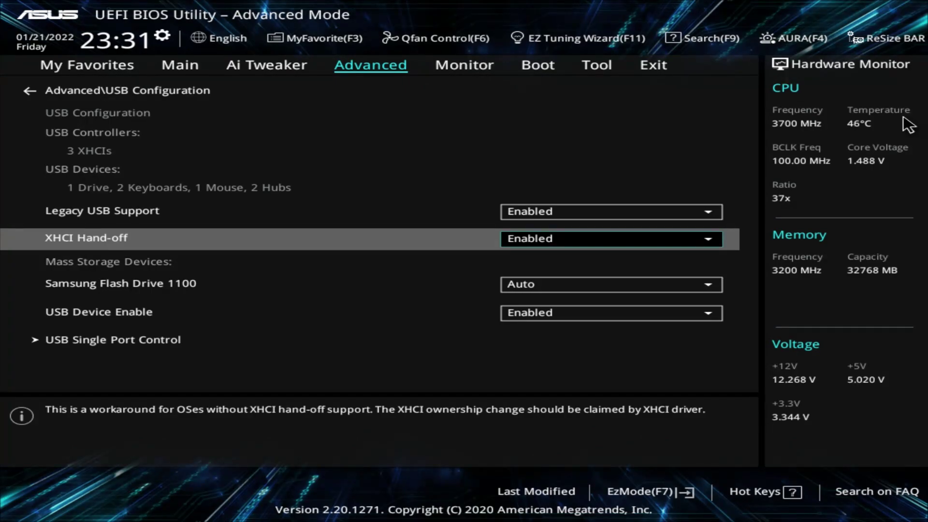
{"action": "key", "text": "Left"}
{"action": "key", "text": "Left"}
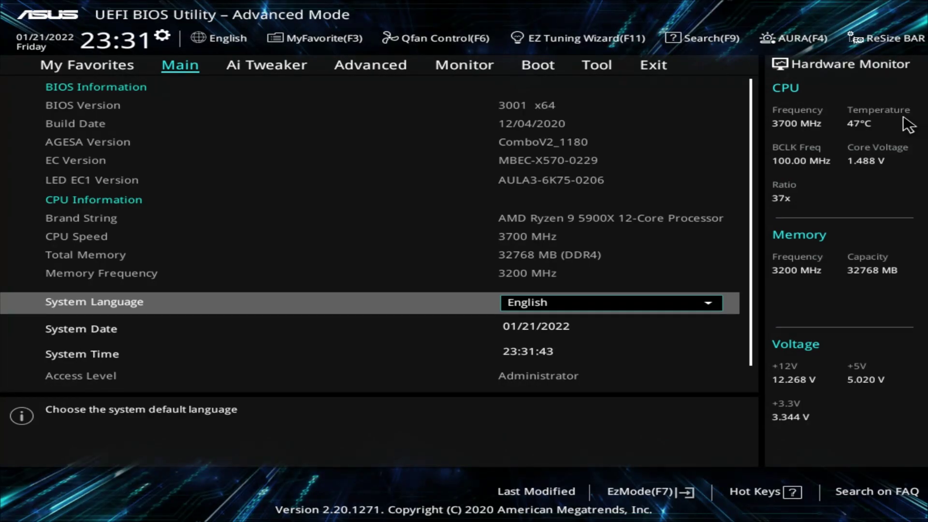
- Save the BIOS changes and reset the system
{"action": "key", "text": "Right"}
{"action": "key", "text": "Right"}
{"action": "key", "text": "Right"}
{"action": "key", "text": "Right"}
{"action": "key", "text": "Right"}
{"action": "key", "text": "Right"}
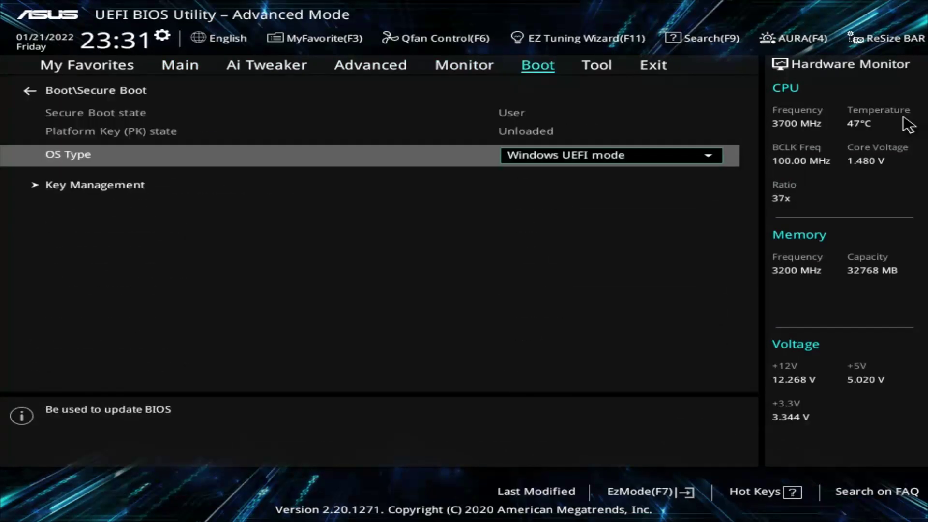
{"action": "key", "text": "Down"}
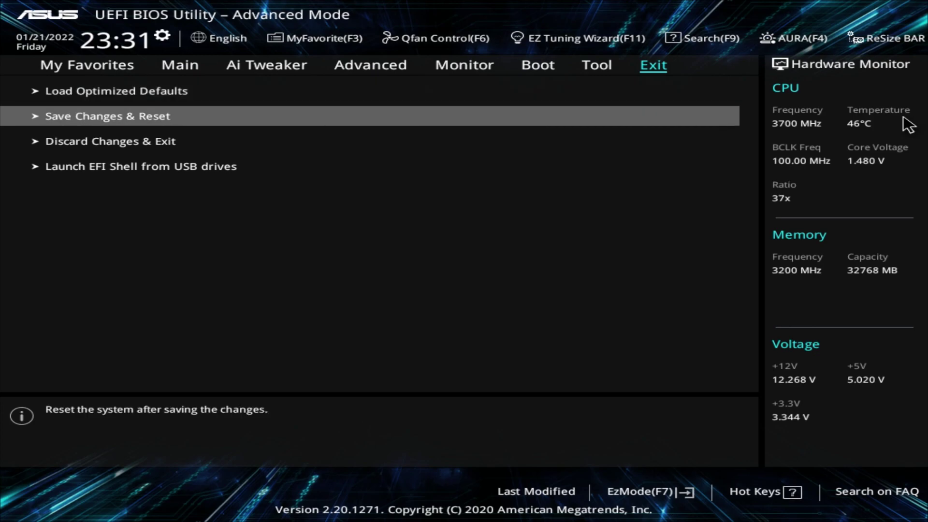
{"action": "key", "text": "Return"}
{"action": "key", "text": "Return"}
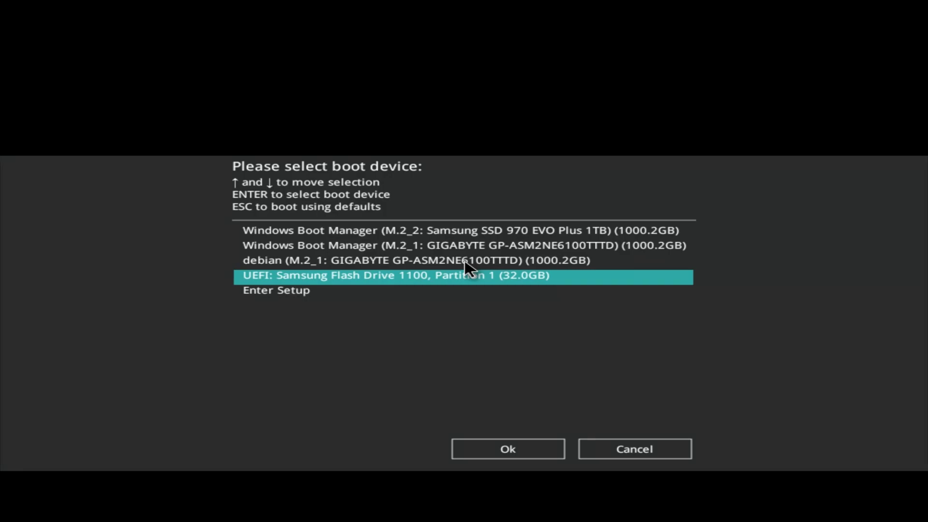
- Boot from the UEFI Samsung Flash Drive 1100 and start MACOS INSTA (external) with OpenCore's hidden entries shown
{"action": "key", "text": "Return"}
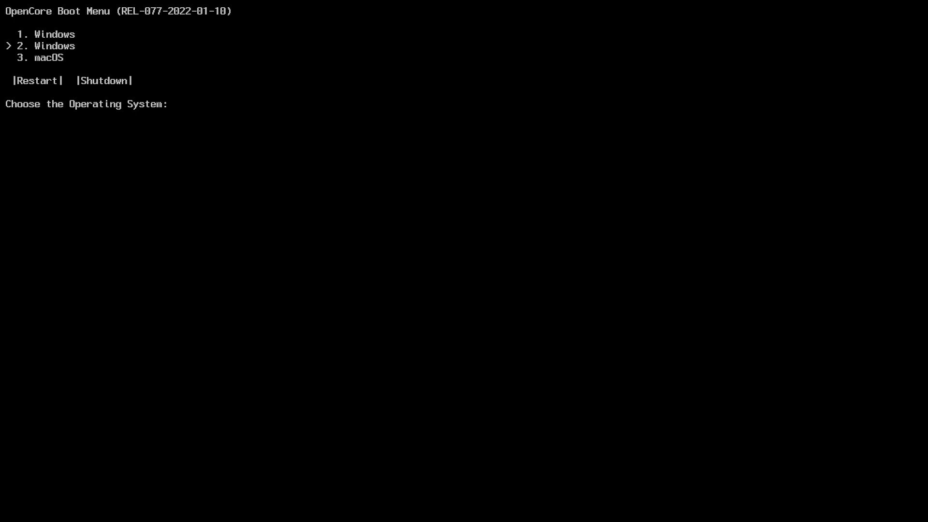
{"action": "key", "text": "space"}
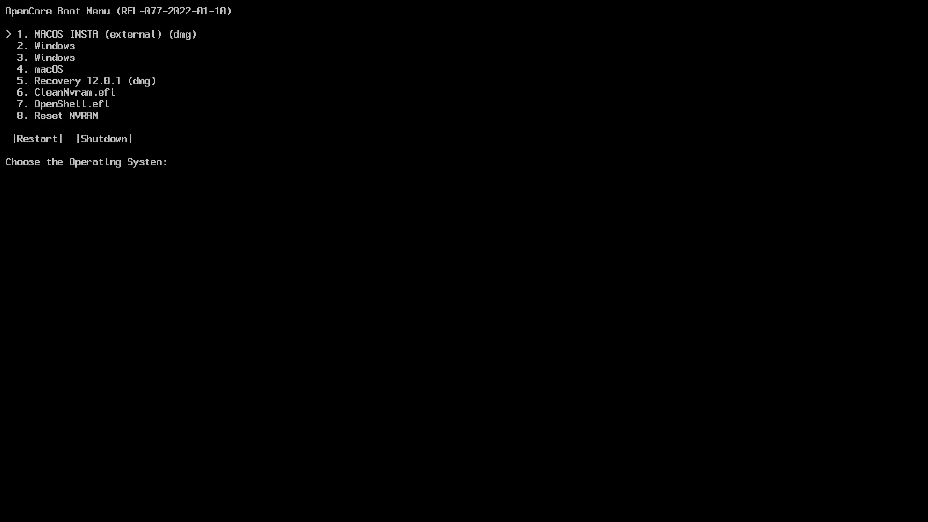
{"action": "key", "text": "Return"}
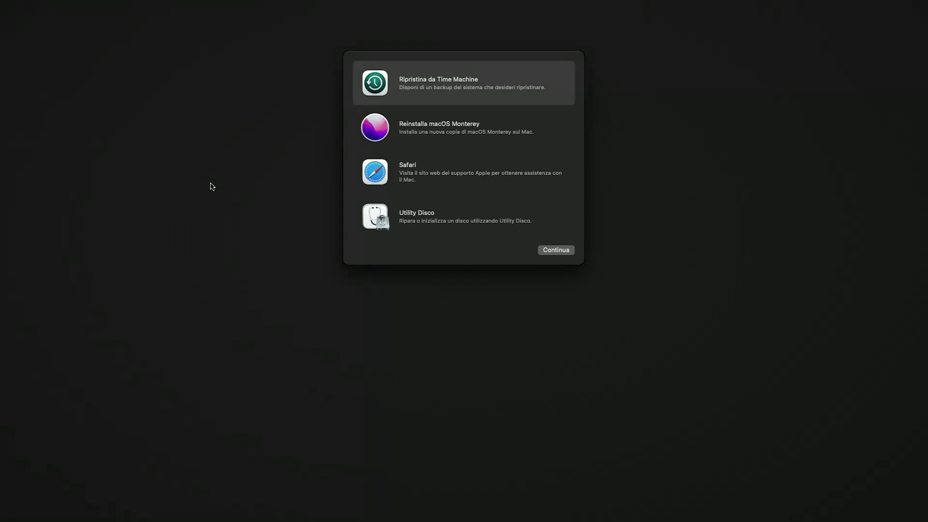
- Open Utility Disco from the recovery screen and make it show all devices
{"action": "double_click", "coordinate": [428, 227]}
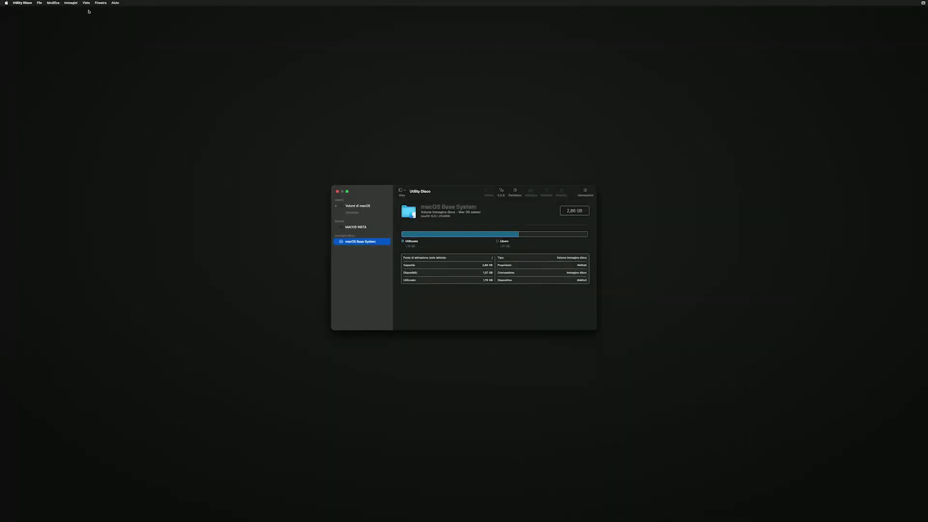
{"action": "left_click", "coordinate": [87, 3]}
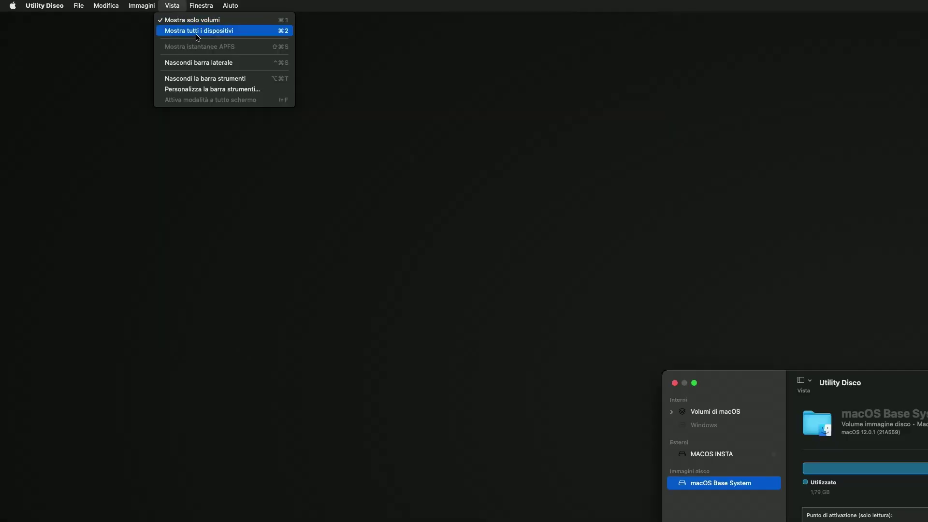
{"action": "left_click", "coordinate": [196, 31]}
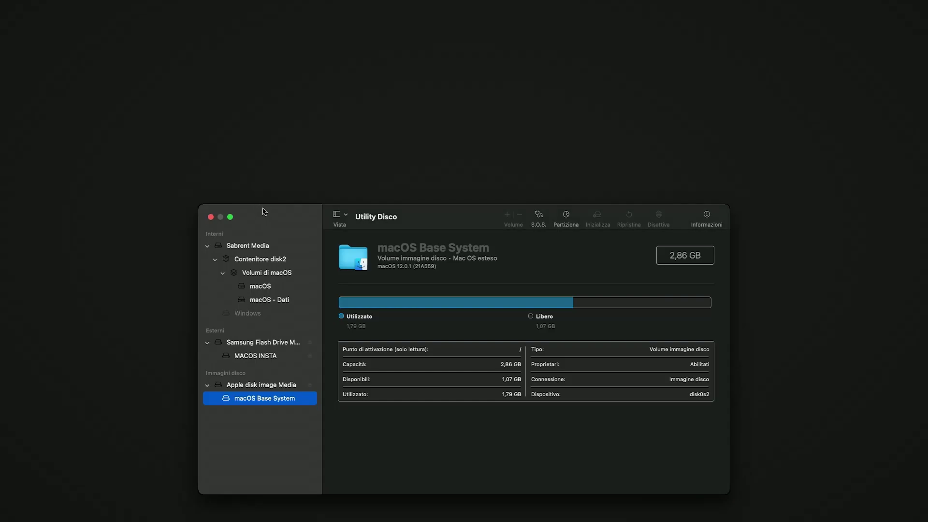
{"action": "left_click", "coordinate": [270, 247]}
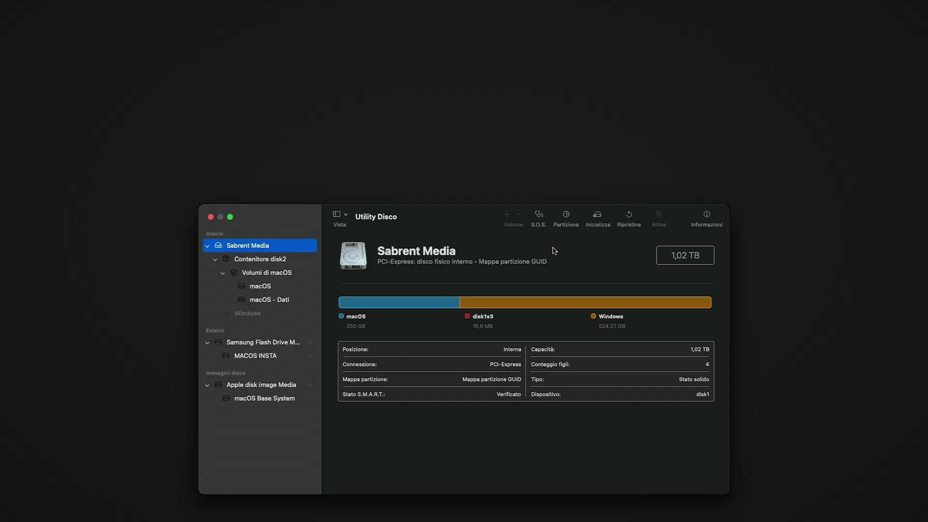
{"action": "left_click", "coordinate": [598, 217]}
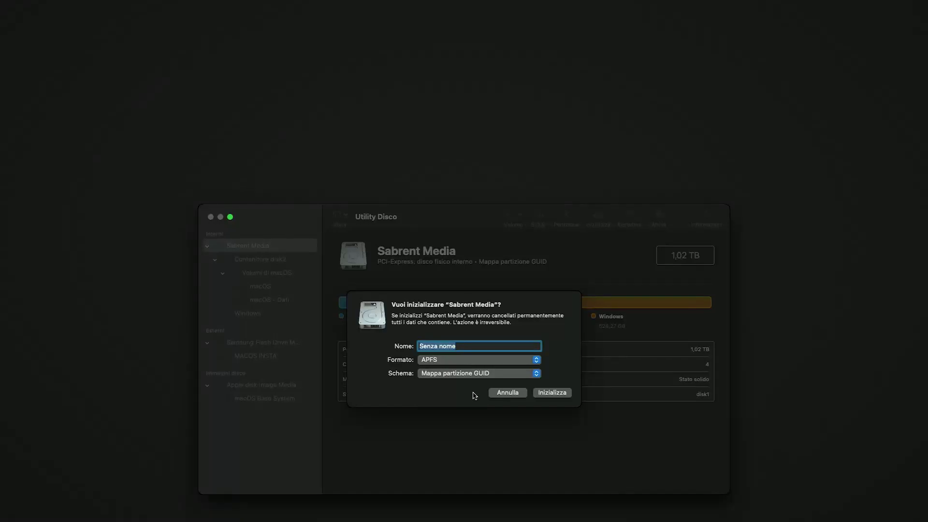
{"action": "left_click", "coordinate": [508, 393]}
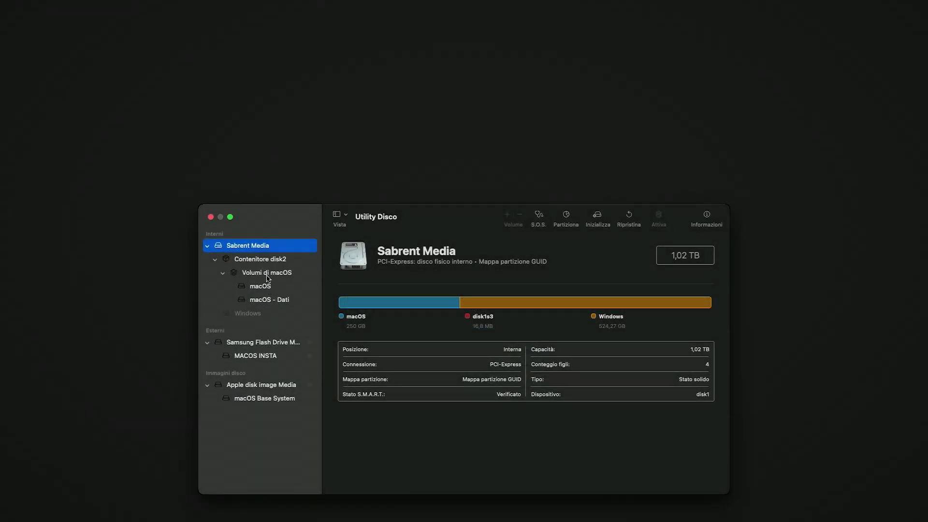
- Erase Contenitore disk2 as an APFS volume named macOS and close the completion dialog
{"action": "left_click", "coordinate": [275, 261]}
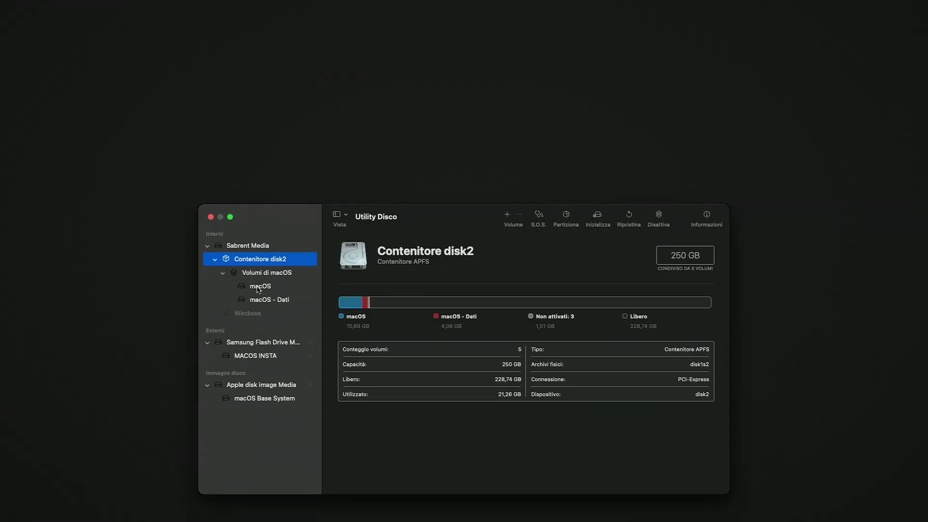
{"action": "left_click", "coordinate": [599, 227]}
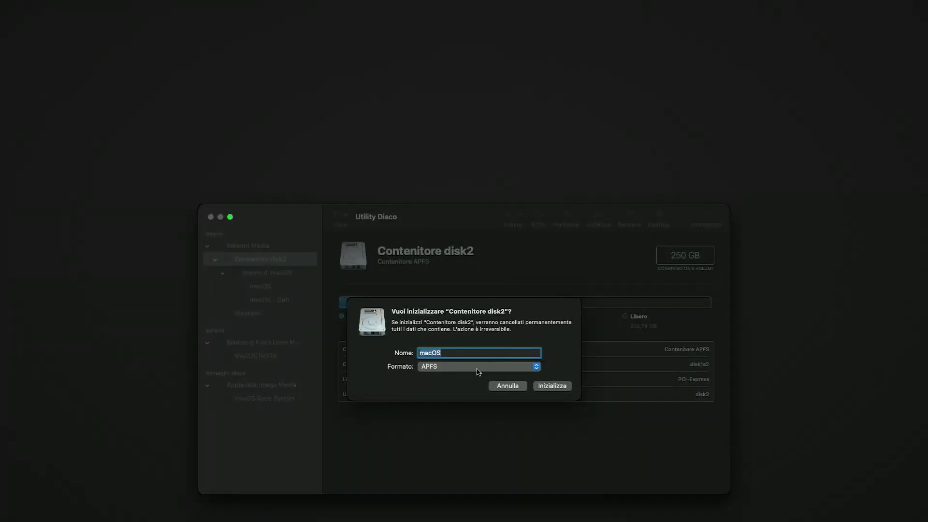
{"action": "left_click", "coordinate": [559, 387]}
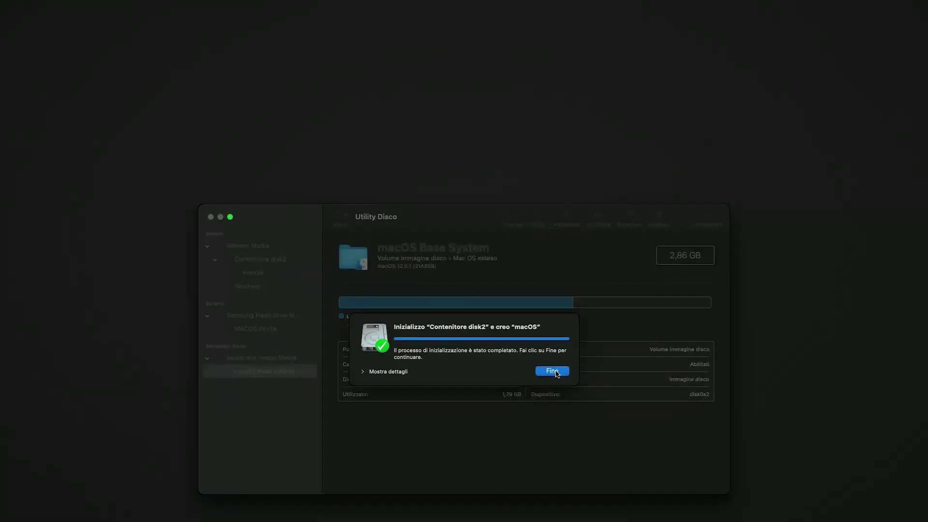
{"action": "left_click", "coordinate": [553, 372]}
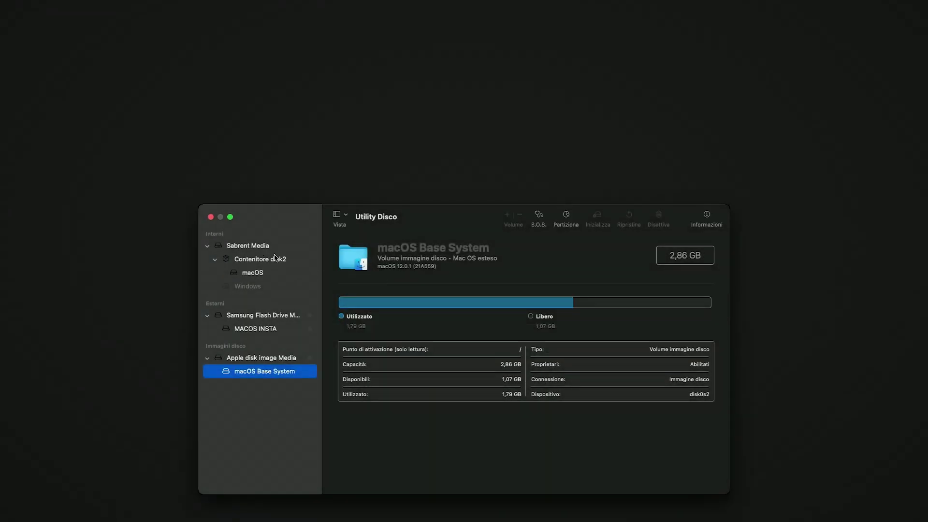
- Leave Utility Disco and start Reinstalla macOS Monterey, accepting the licence and installing onto the macOS disk
{"action": "left_click", "coordinate": [211, 217]}
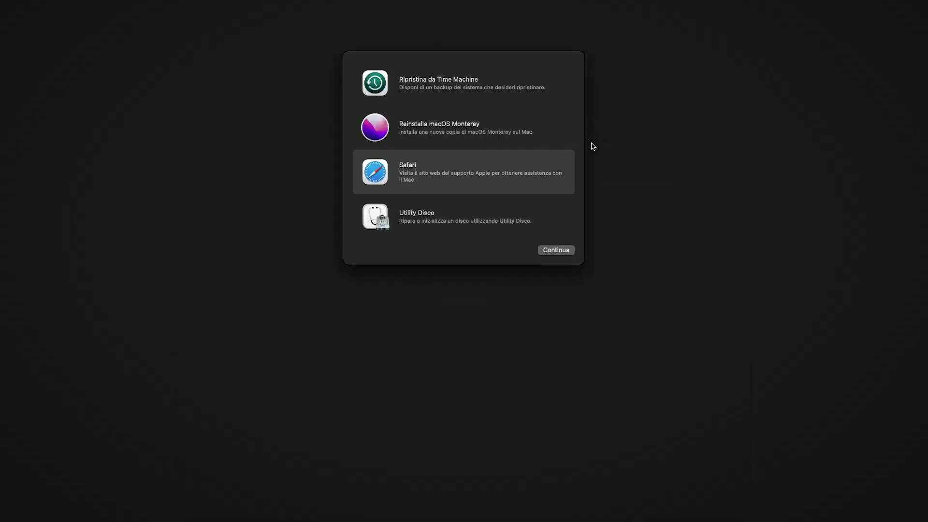
{"action": "double_click", "coordinate": [513, 140]}
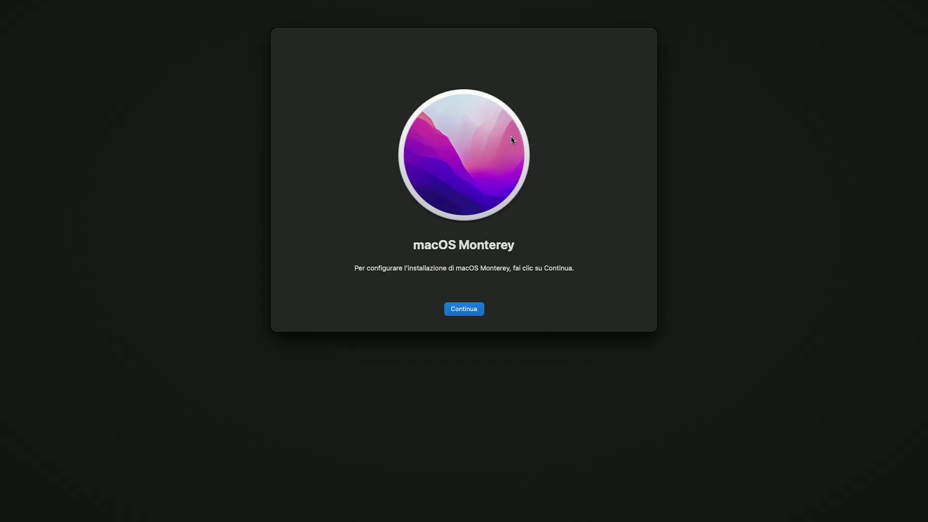
{"action": "left_click", "coordinate": [476, 315]}
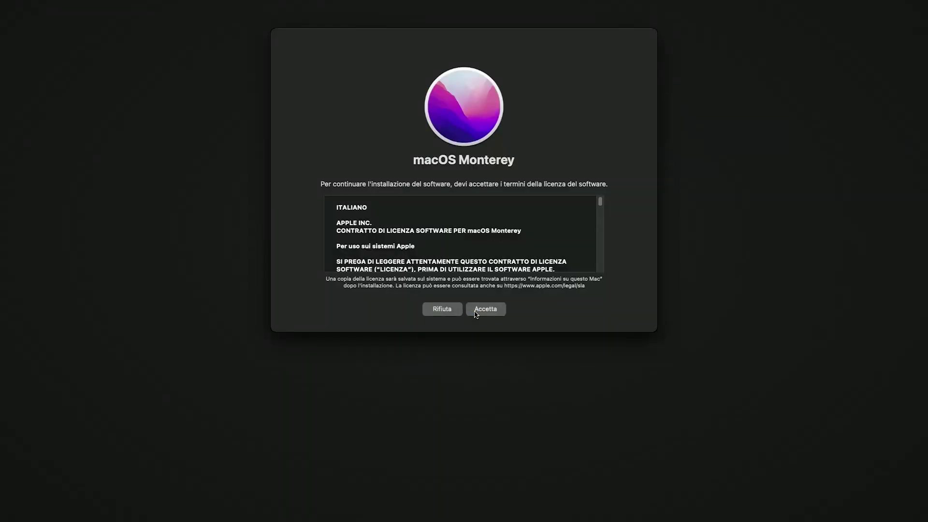
{"action": "left_click", "coordinate": [476, 314]}
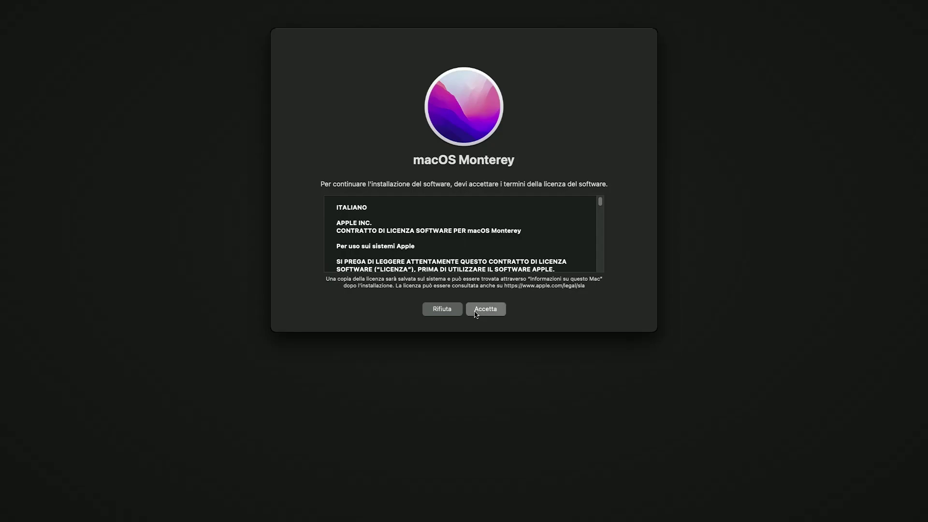
{"action": "left_click", "coordinate": [502, 216]}
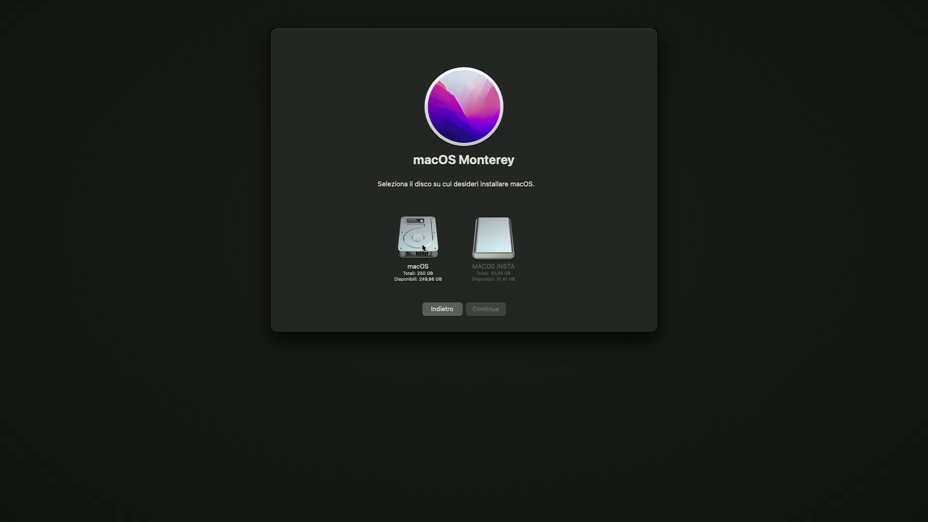
{"action": "left_click", "coordinate": [423, 248]}
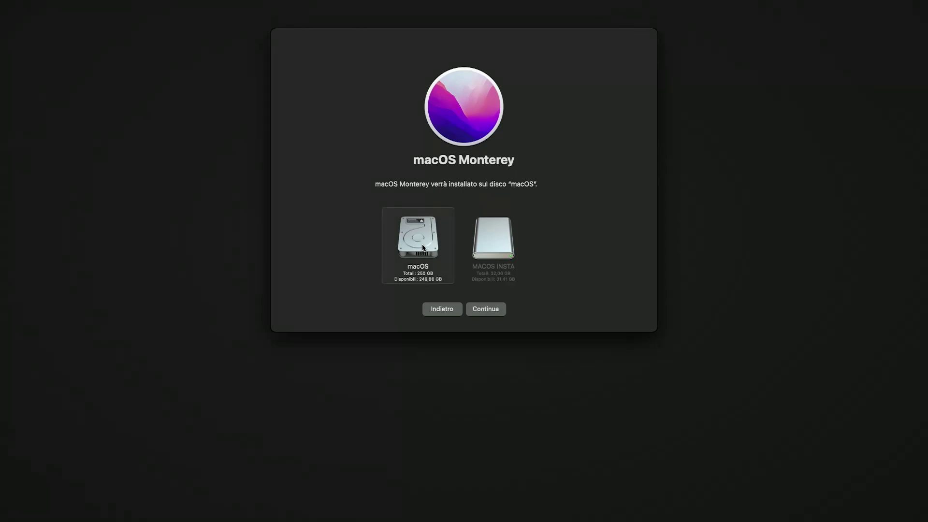
{"action": "left_click", "coordinate": [501, 311]}
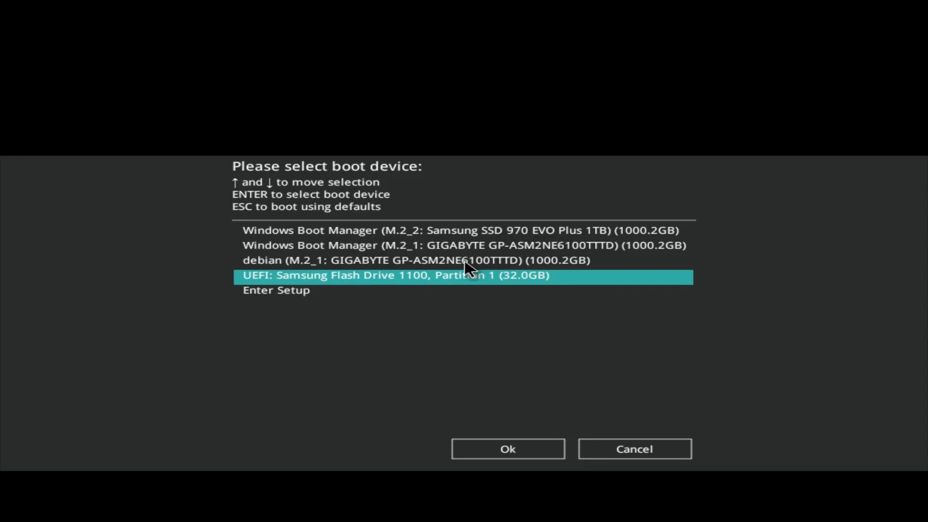
- Boot from the UEFI Samsung Flash Drive 1100 and start macOS Installer in OpenCore on each of the two restarts
{"action": "key", "text": "Return"}
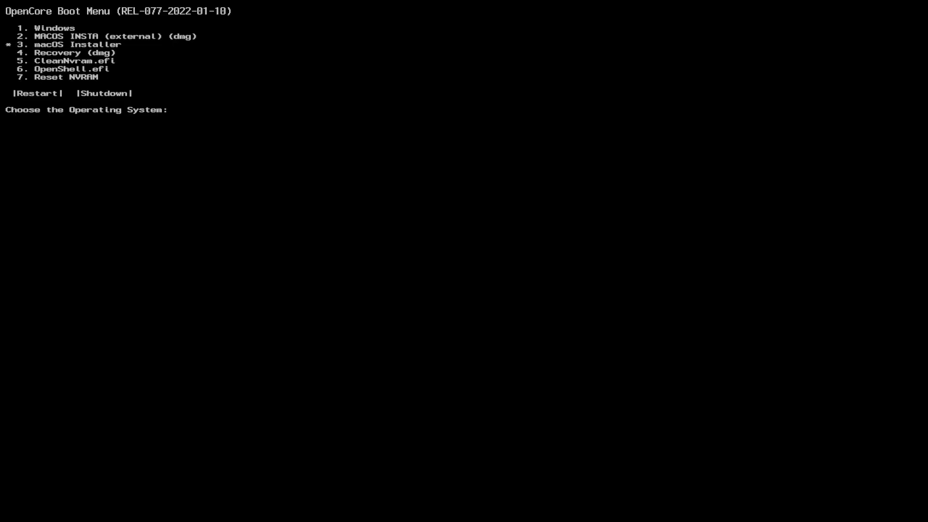
{"action": "key", "text": "Down"}
{"action": "key", "text": "Up"}
{"action": "key", "text": "Return"}
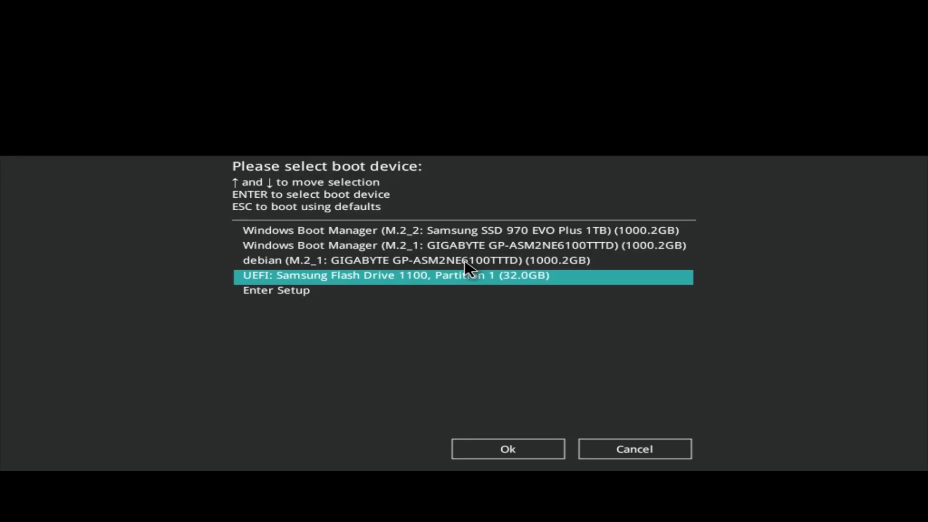
{"action": "key", "text": "Return"}
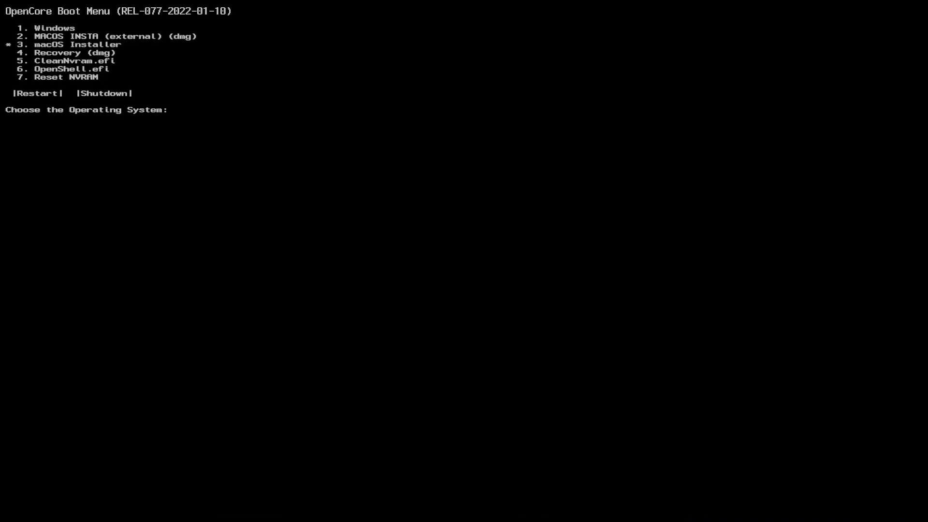
{"action": "key", "text": "Return"}
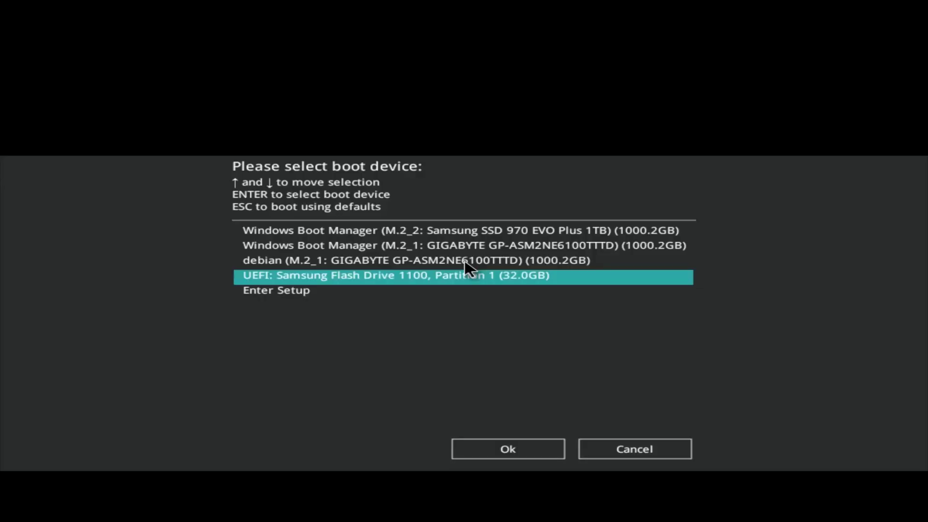
- On the following two restarts, boot from the Samsung Flash Drive 1100 and start the macOS entry in OpenCore
{"action": "key", "text": "Return"}
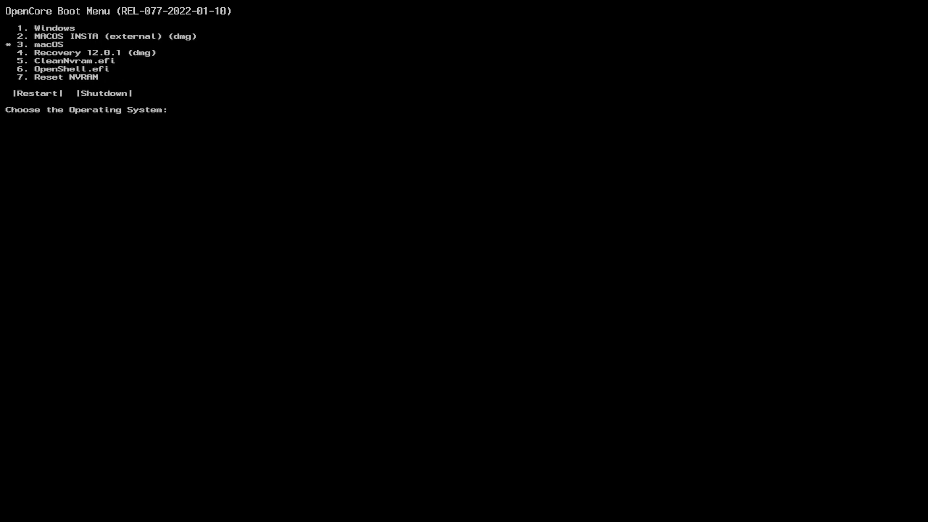
{"action": "key", "text": "Return"}
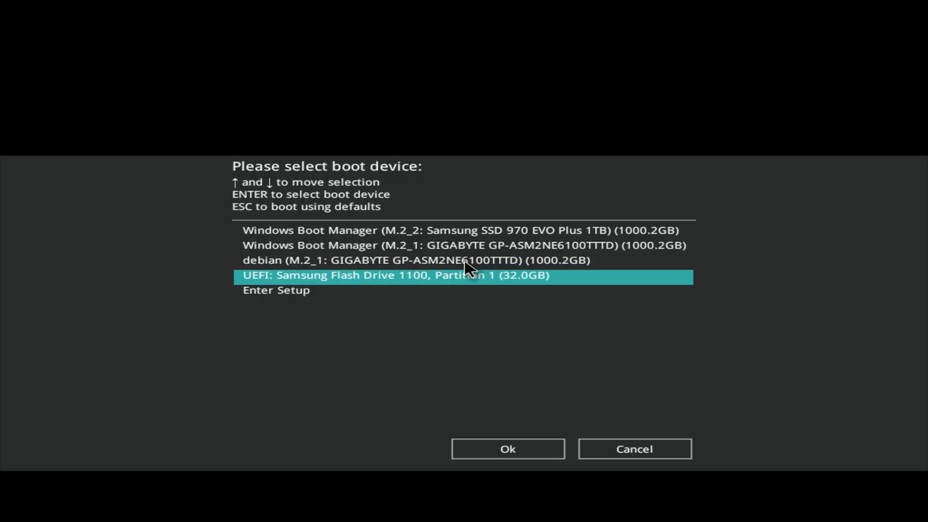
{"action": "key", "text": "Return"}
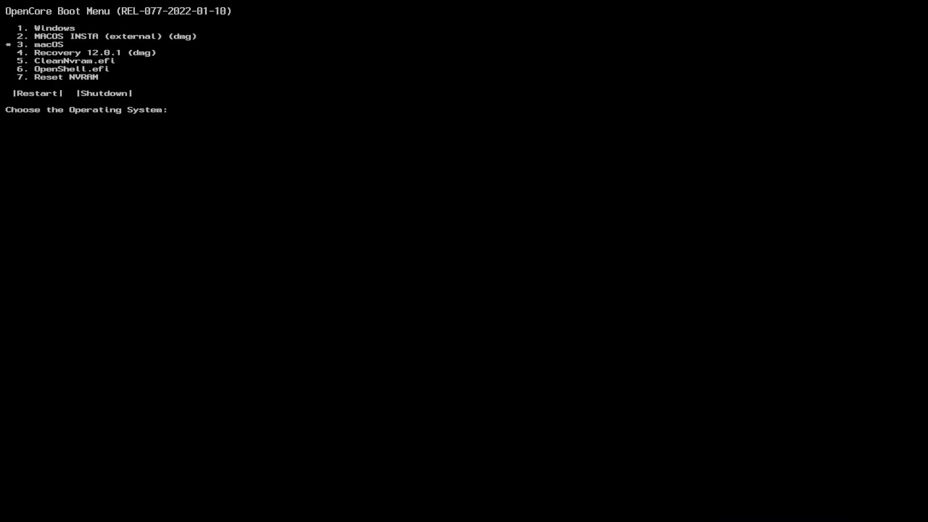
{"action": "key", "text": "Return"}
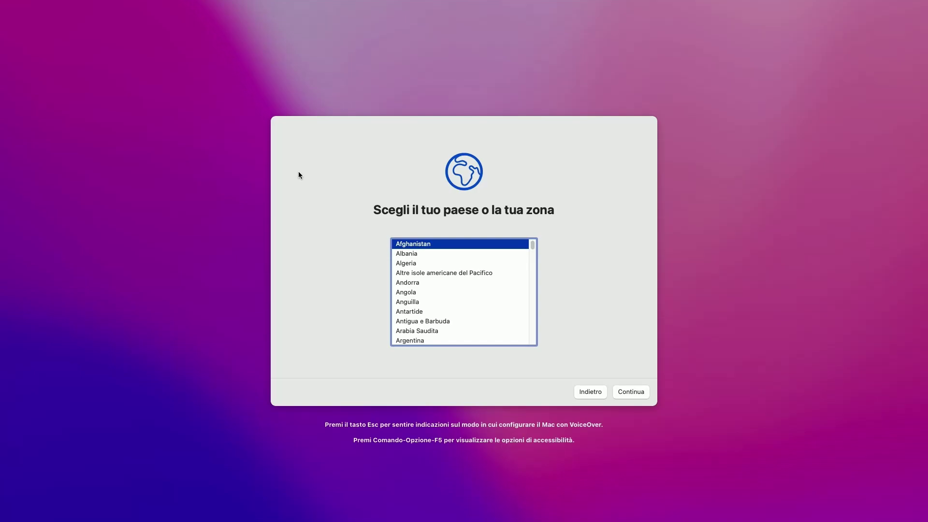
- Choose Italia as the country, accept the suggested Italian language settings and continue to Assistente Migrazione
{"action": "key", "text": "i"}
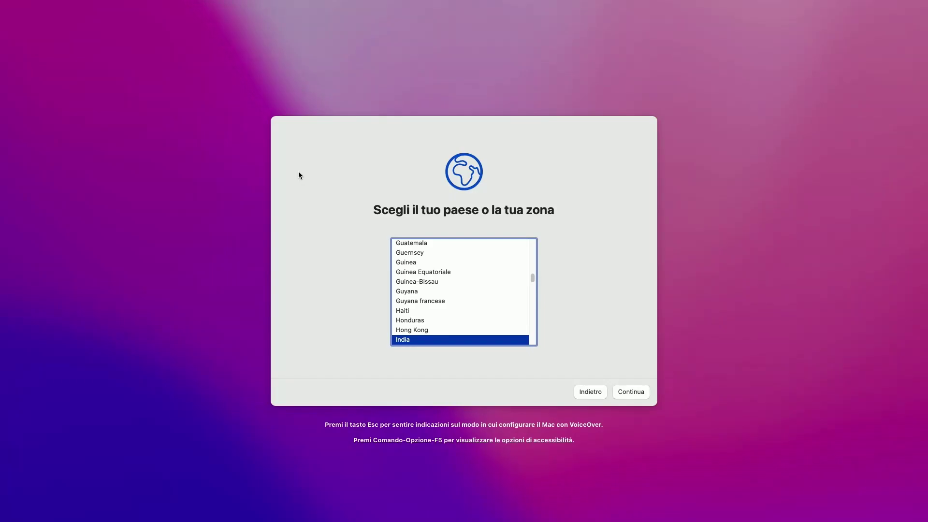
{"action": "key", "text": "i"}
{"action": "key", "text": "t"}
{"action": "left_click", "coordinate": [630, 392]}
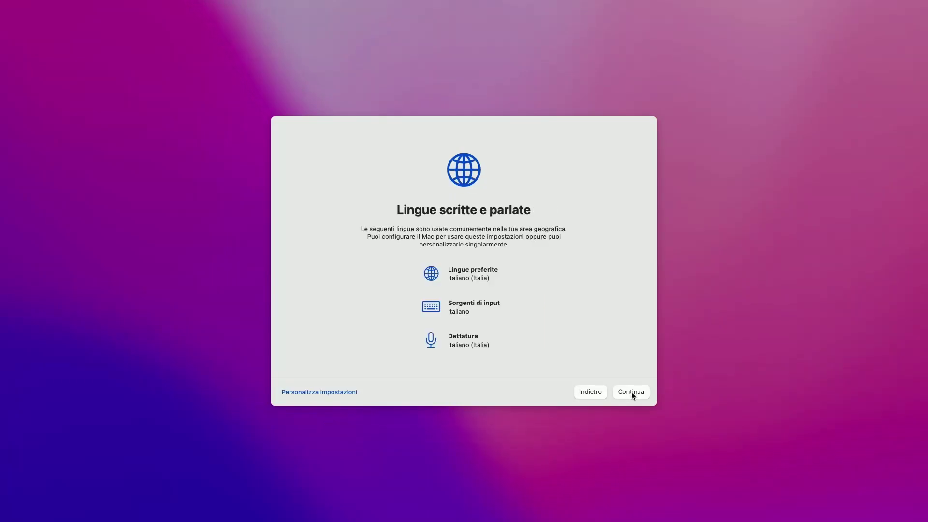
{"action": "left_click", "coordinate": [631, 392]}
{"action": "left_click", "coordinate": [631, 392]}
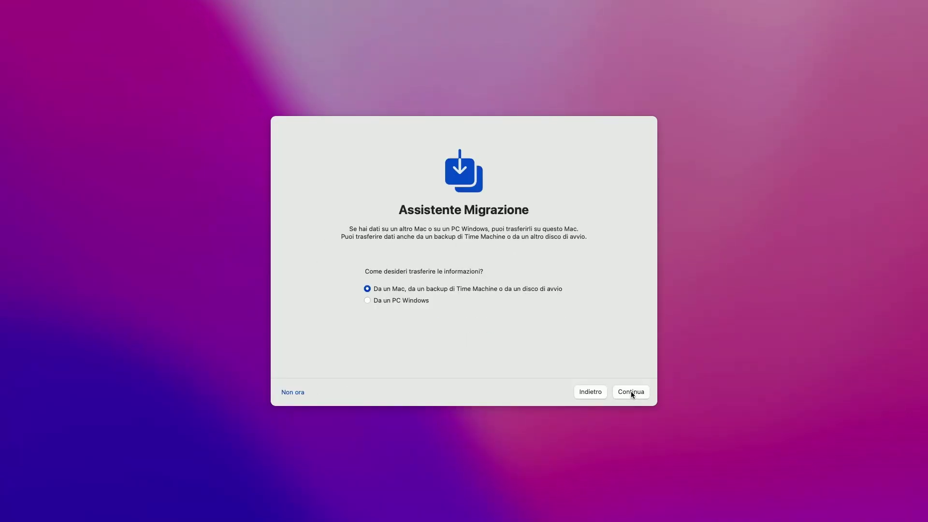
- Skip data migration and the Apple ID sign-in, and accept the macOS software licence agreement
{"action": "left_click", "coordinate": [294, 393]}
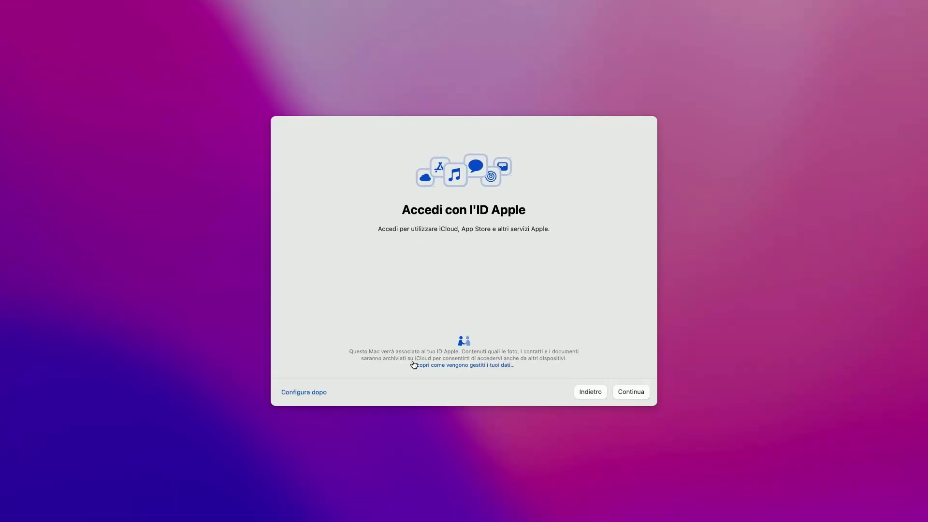
{"action": "left_click", "coordinate": [319, 393]}
{"action": "left_click", "coordinate": [504, 310]}
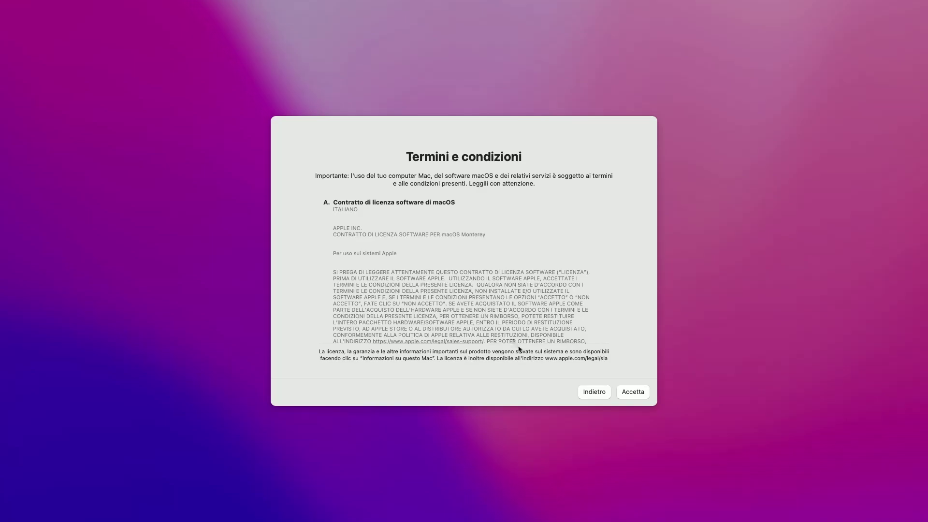
{"action": "left_click", "coordinate": [640, 393]}
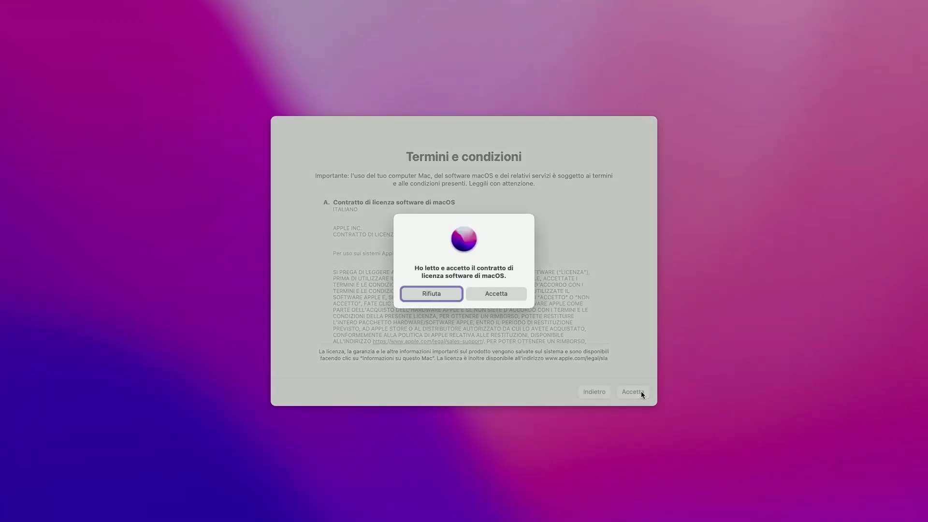
{"action": "left_click", "coordinate": [500, 297]}
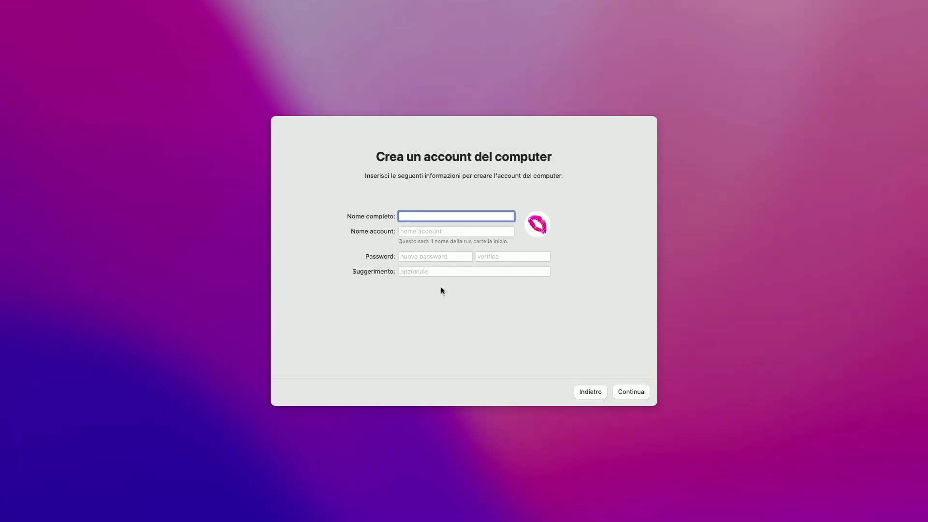
- Create the computer account by entering the full name, the account name and the account password with its verification
{"action": "type", "text": "Angelo"}
{"action": "key", "text": "Tab"}
{"action": "key", "text": "Tab"}
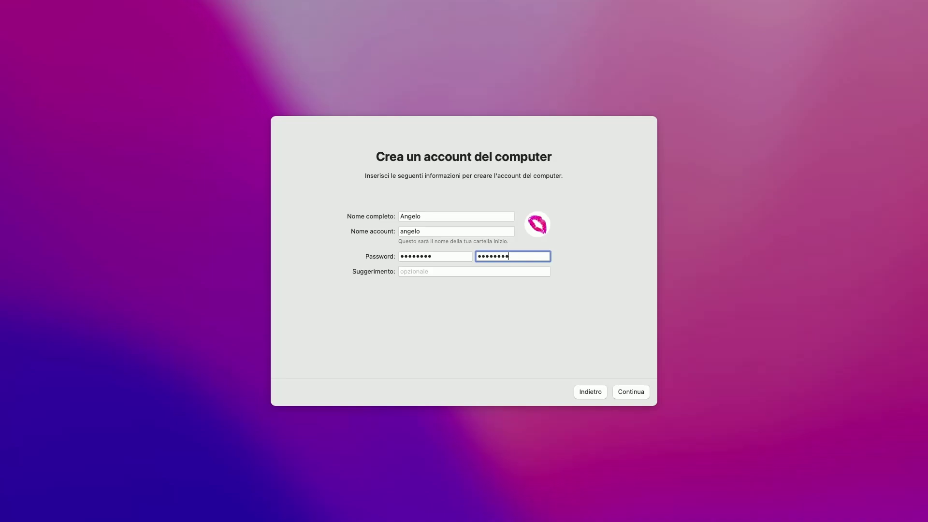
{"action": "left_click", "coordinate": [638, 392]}
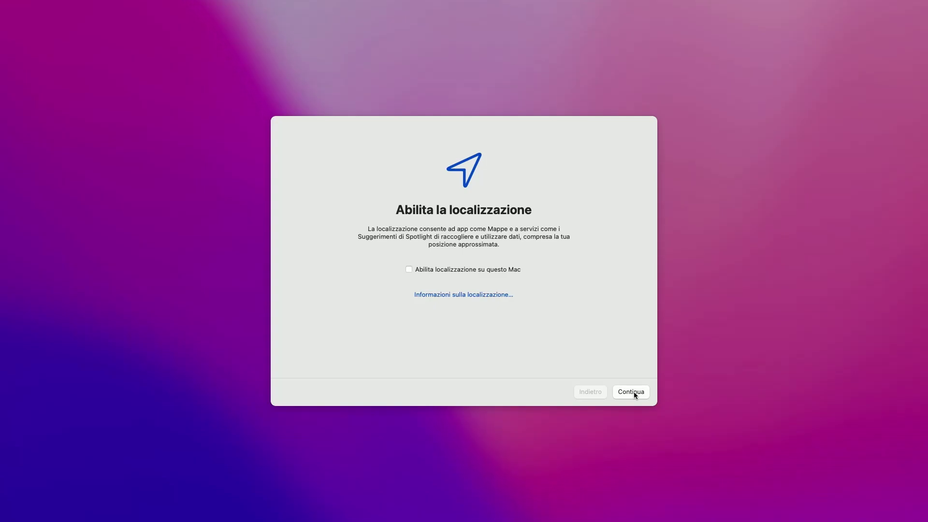
- Decline location services and set the time zone to Ora standard dell'Europa centrale with Roma - Italia as the nearest city
{"action": "left_click", "coordinate": [633, 392]}
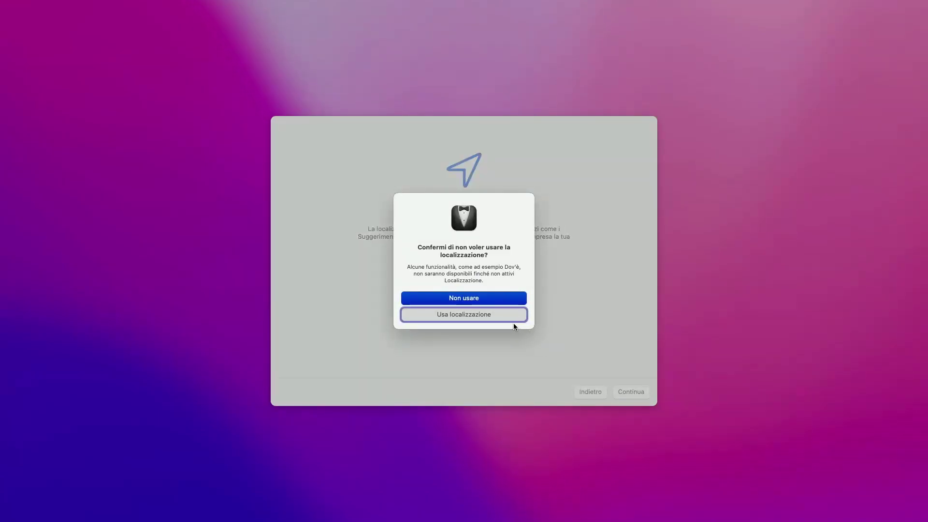
{"action": "left_click", "coordinate": [492, 302]}
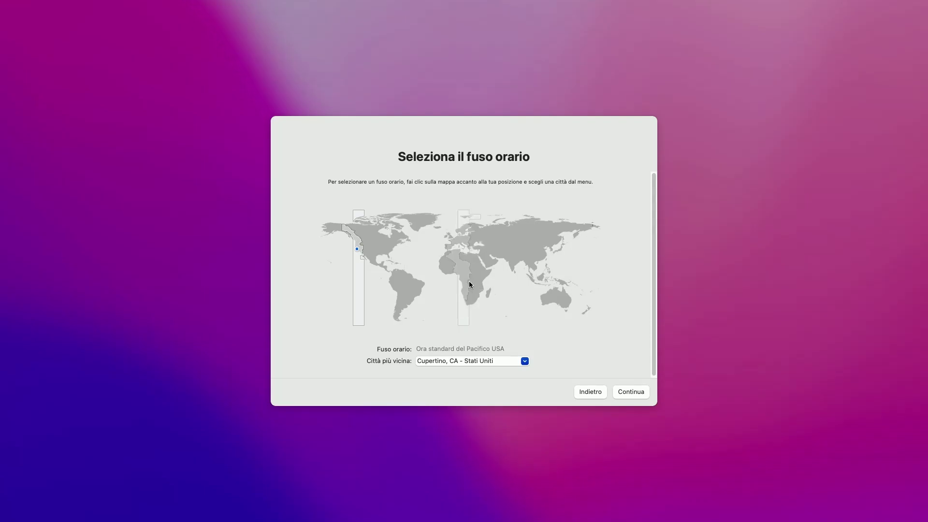
{"action": "left_click", "coordinate": [464, 247]}
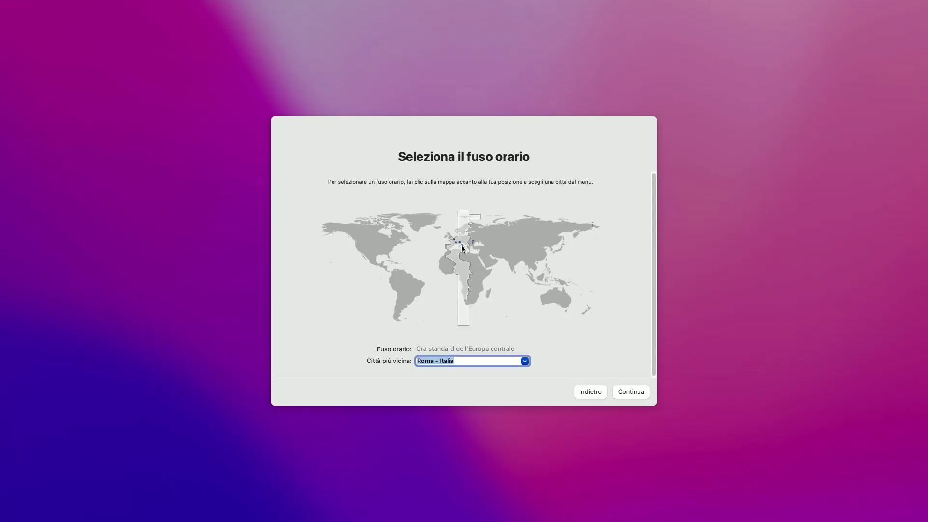
{"action": "left_click", "coordinate": [631, 392]}
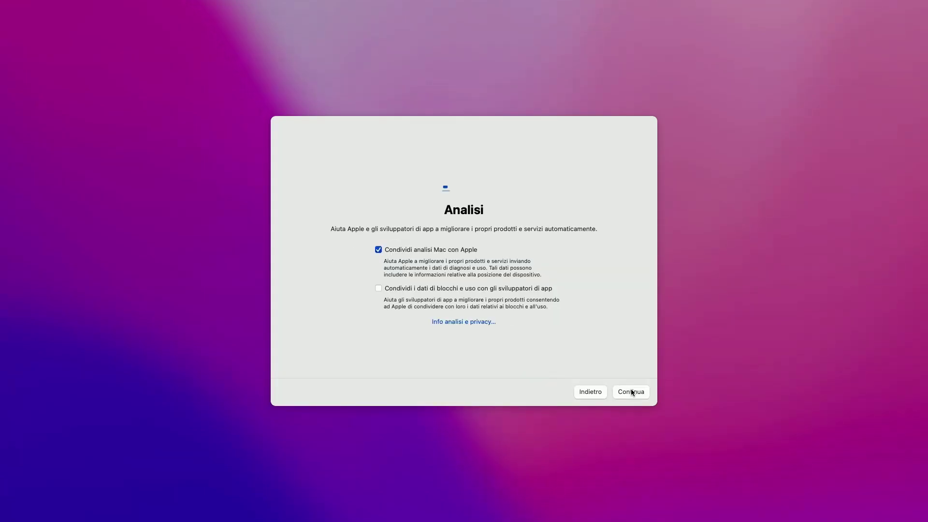
- Turn off sharing Mac analytics with Apple and disable "Chiedi a Siri"
{"action": "left_click", "coordinate": [452, 248]}
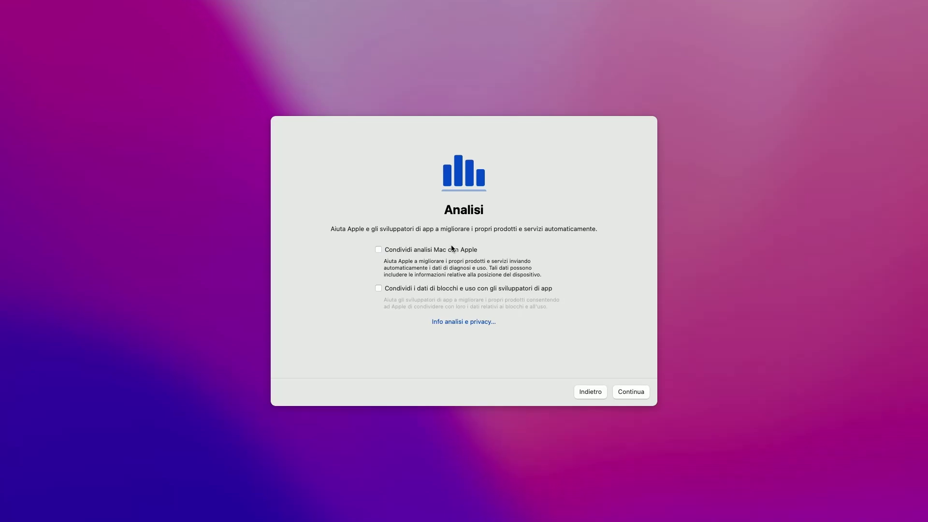
{"action": "left_click", "coordinate": [623, 391]}
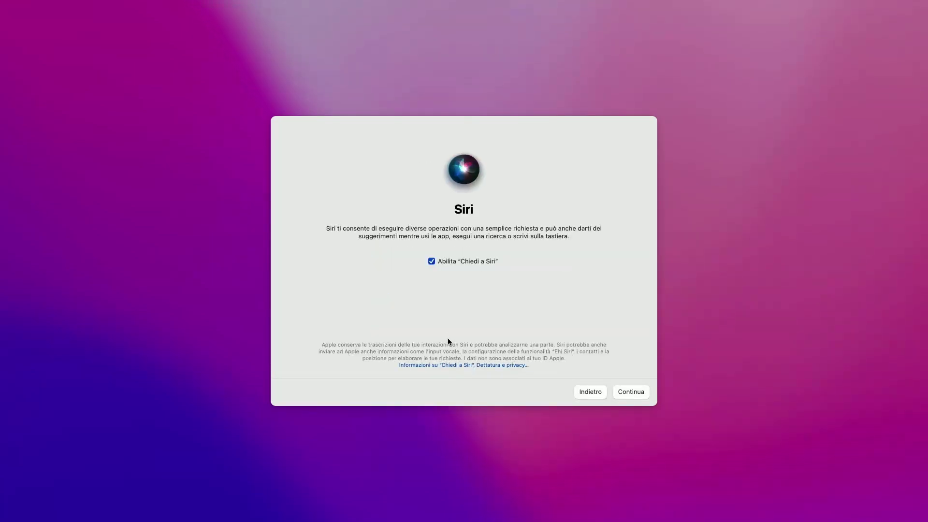
{"action": "left_click", "coordinate": [455, 262]}
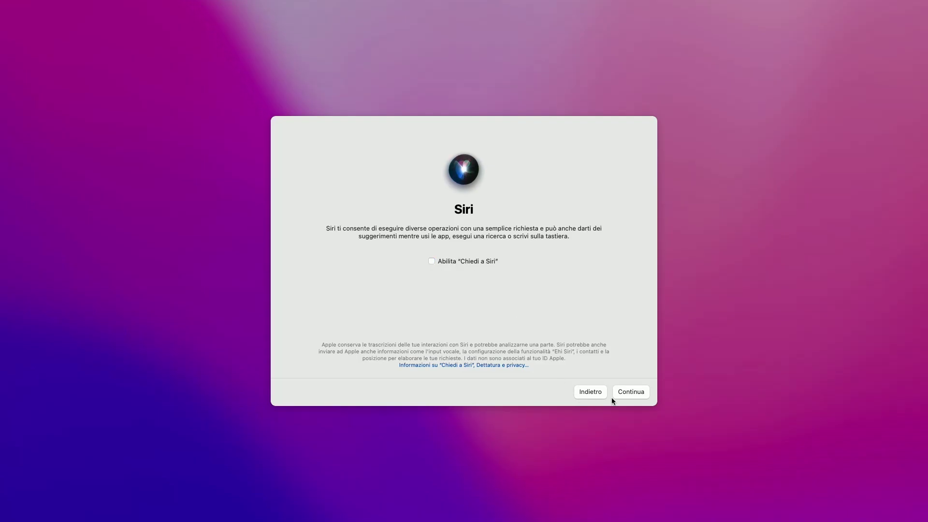
{"action": "left_click", "coordinate": [630, 393]}
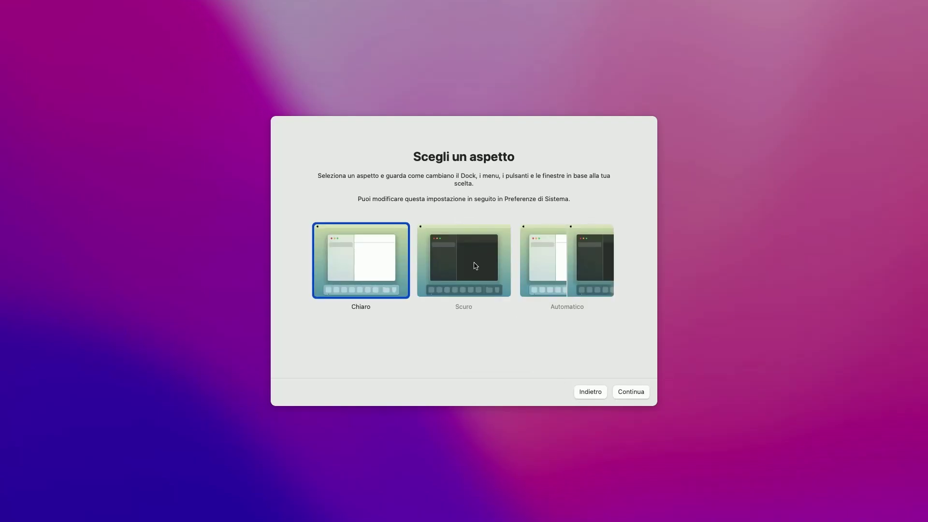
- Choose the Scuro appearance and finish the initial setup to reach the desktop
{"action": "left_click", "coordinate": [475, 265]}
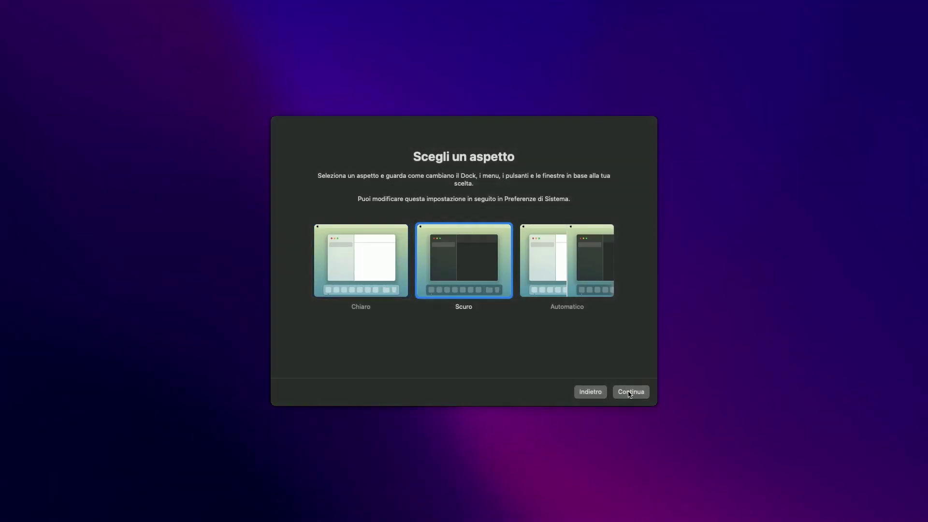
{"action": "left_click", "coordinate": [631, 392]}
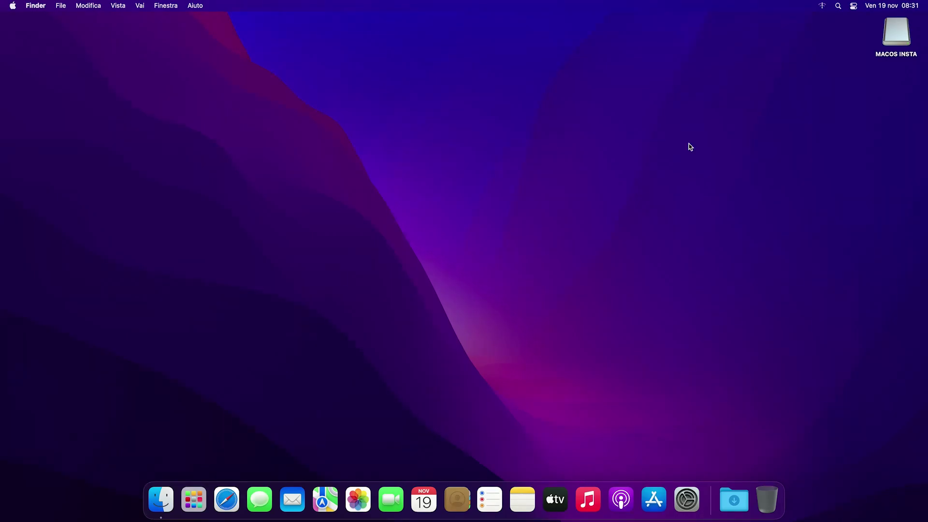
- Open the MACOS INSTA drive from the desktop to show its files
{"action": "left_click", "coordinate": [895, 41]}
{"action": "double_click", "coordinate": [895, 41]}
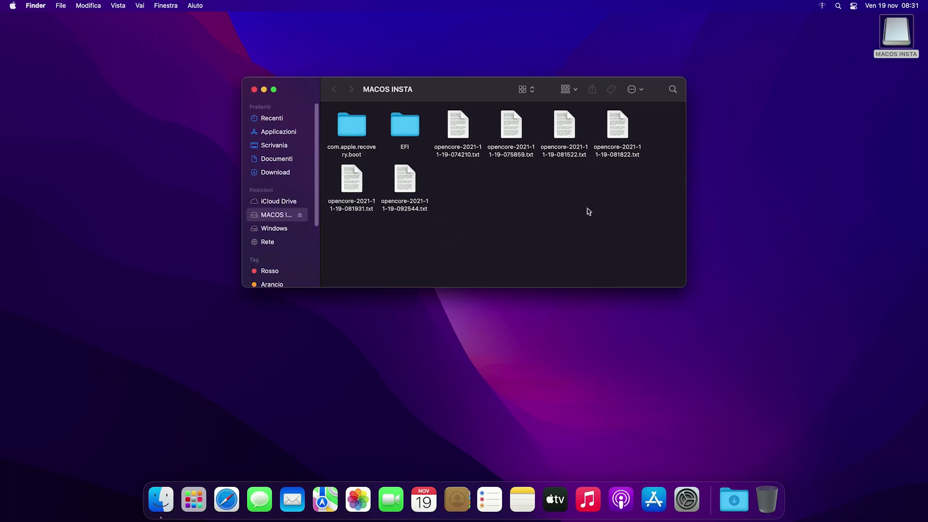
- Copy the EFI folder from the MACOS INSTA drive to the desktop and eject the drive
{"action": "right_click", "coordinate": [407, 131]}
{"action": "left_click", "coordinate": [458, 233]}
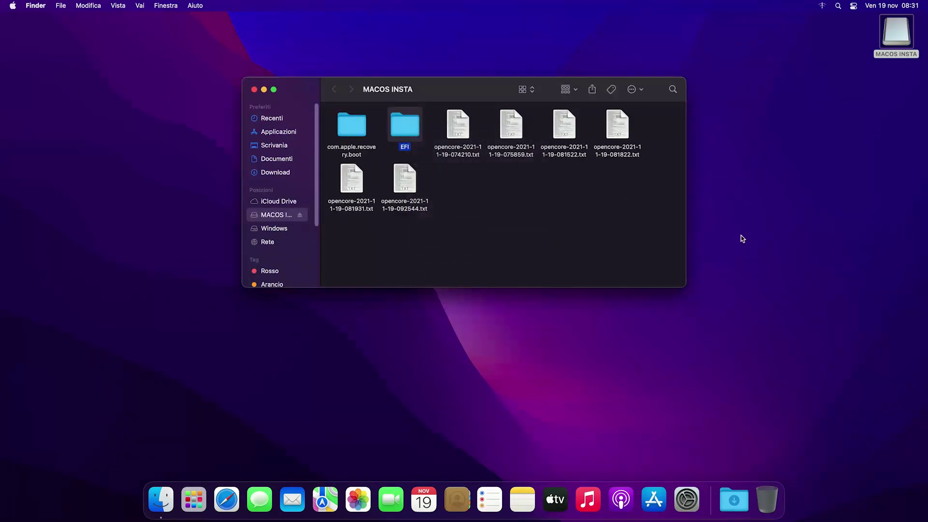
{"action": "right_click", "coordinate": [818, 229]}
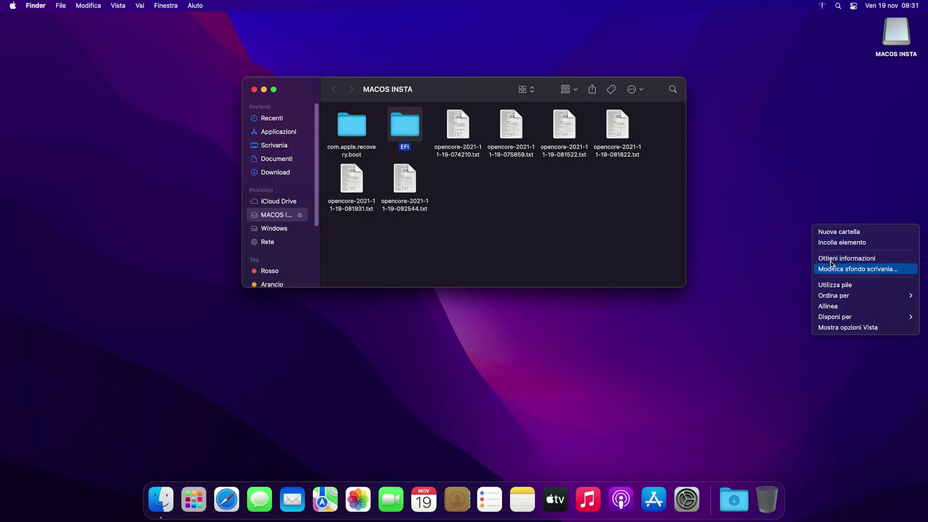
{"action": "left_click", "coordinate": [834, 244]}
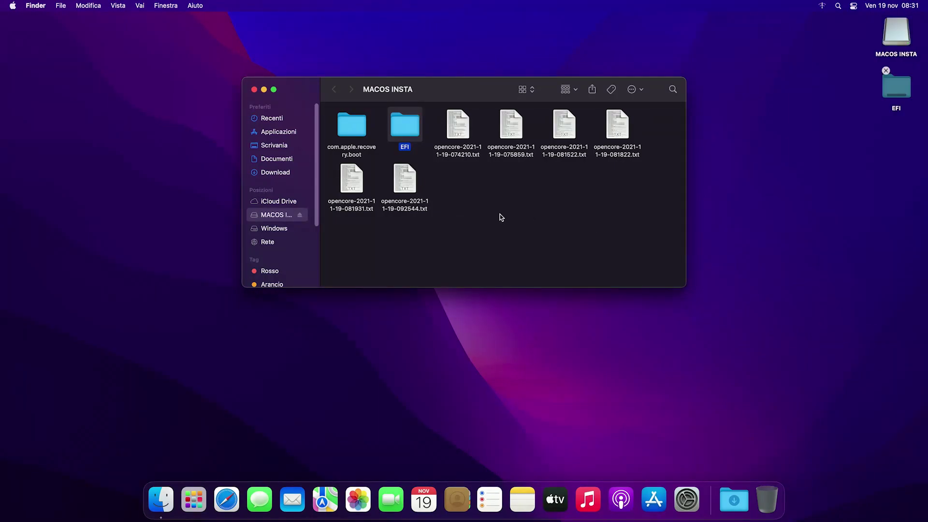
{"action": "left_click", "coordinate": [300, 216]}
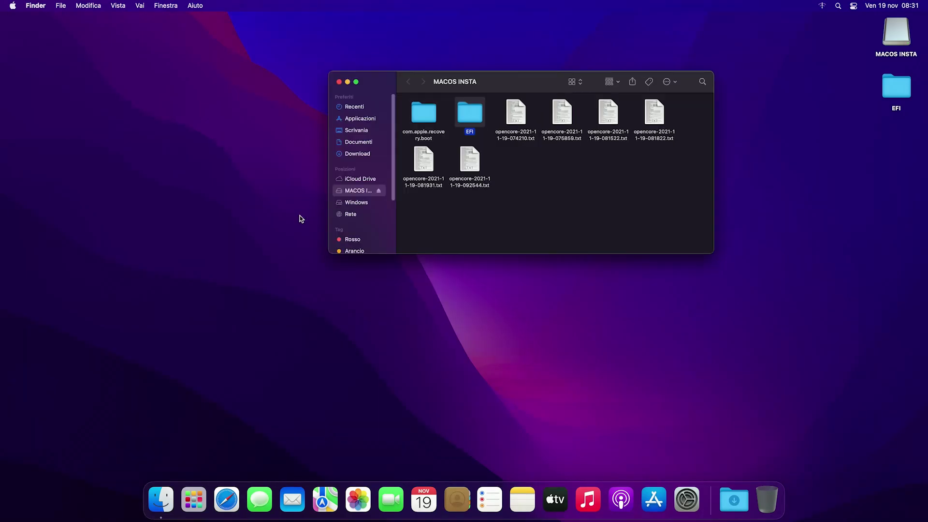
- Switch to Safari and download the corpnewt/MountEFI repository from GitHub as a ZIP, allowing the download
{"action": "left_click", "coordinate": [236, 492]}
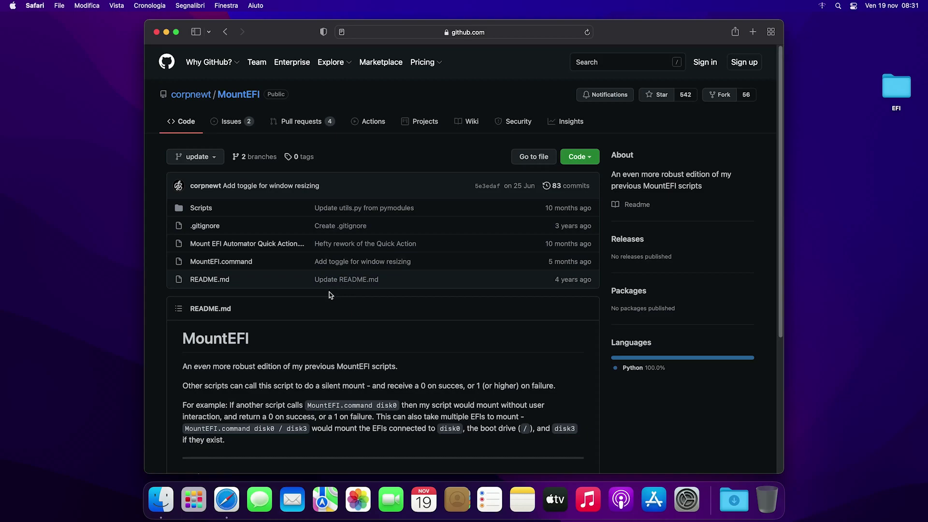
{"action": "left_click", "coordinate": [589, 157]}
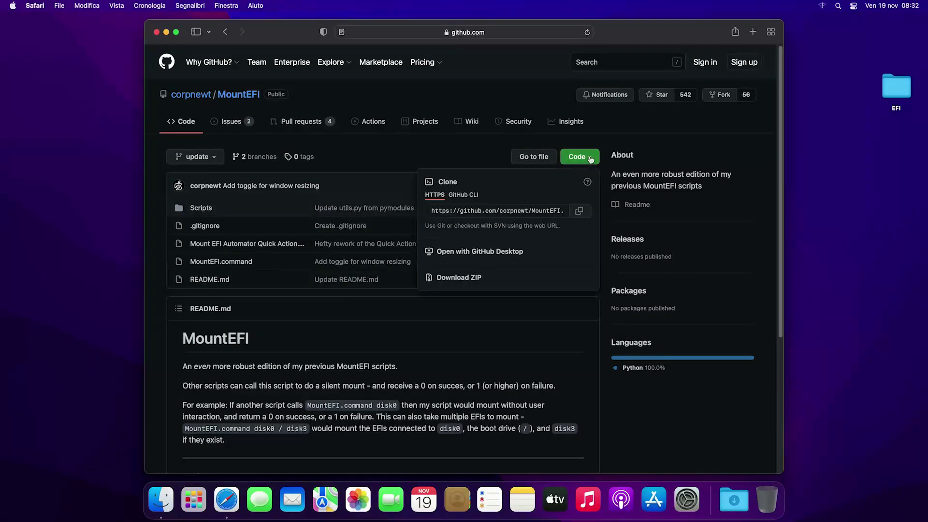
{"action": "left_click", "coordinate": [469, 283]}
{"action": "left_click", "coordinate": [543, 274]}
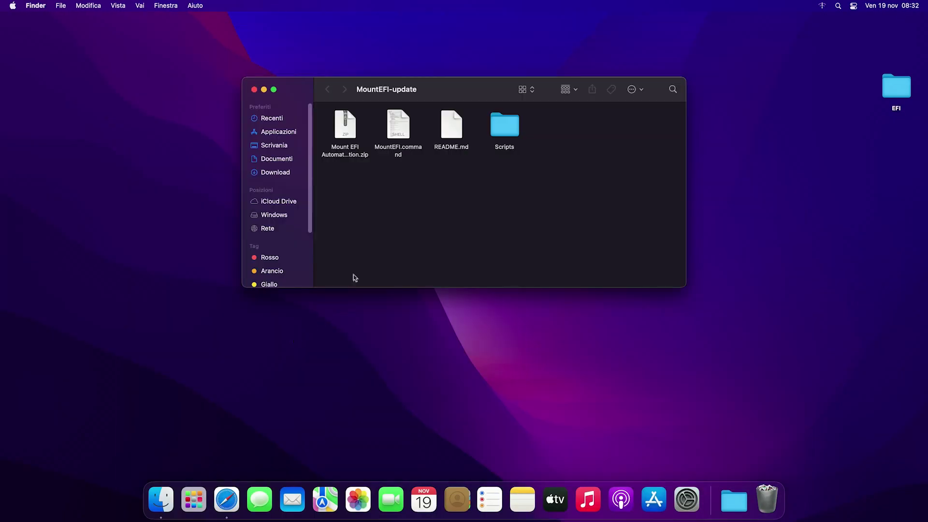
- Launch Terminale, run MountEFI.command from the MountEFI-update folder, and allow access to the Download folder
{"action": "left_click", "coordinate": [199, 493]}
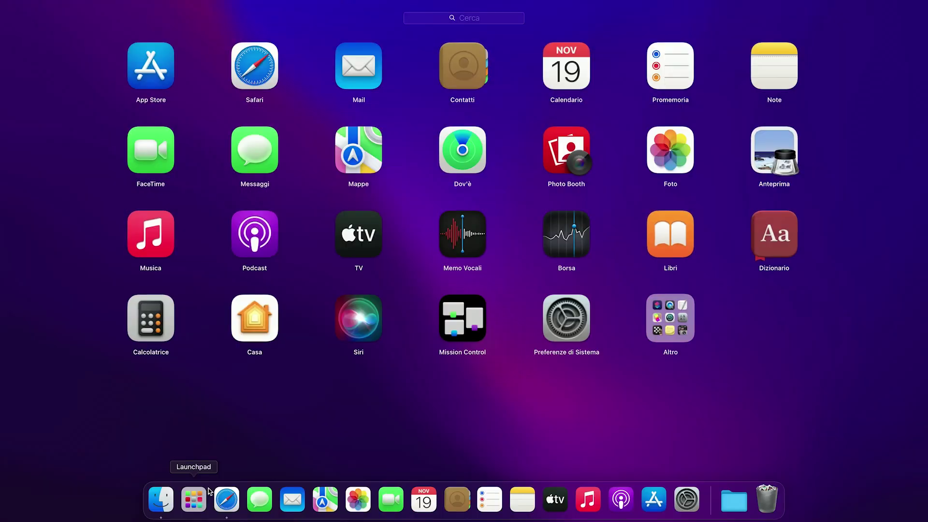
{"action": "type", "text": "term"}
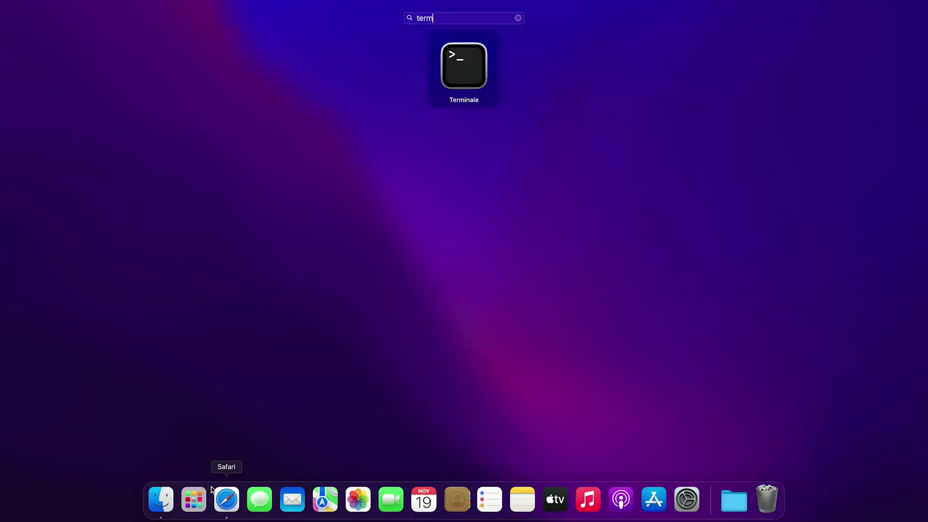
{"action": "key", "text": "Return"}
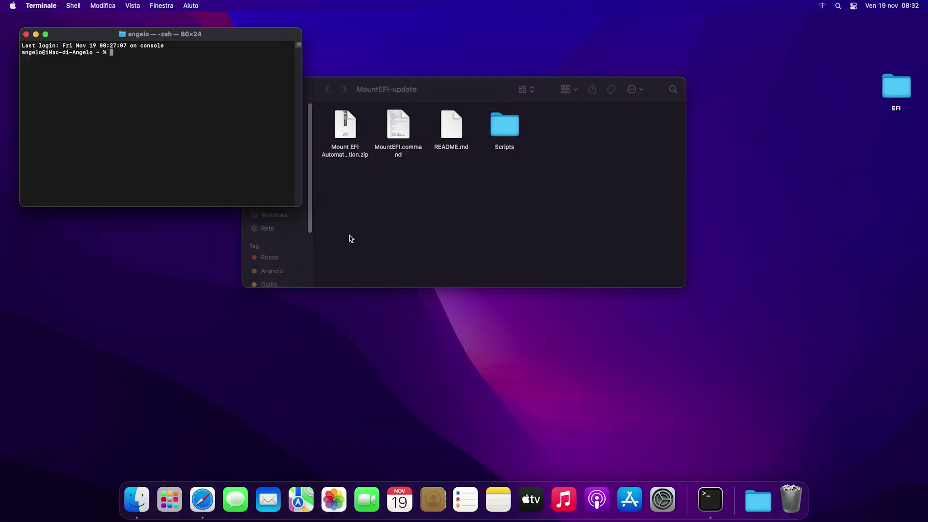
{"action": "left_click_drag", "start_coordinate": [402, 128], "coordinate": [229, 133]}
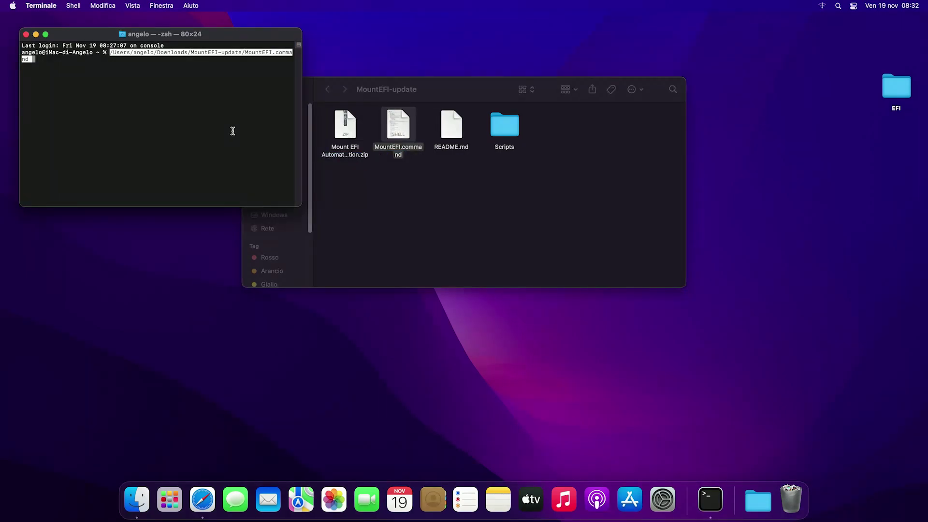
{"action": "key", "text": "Return"}
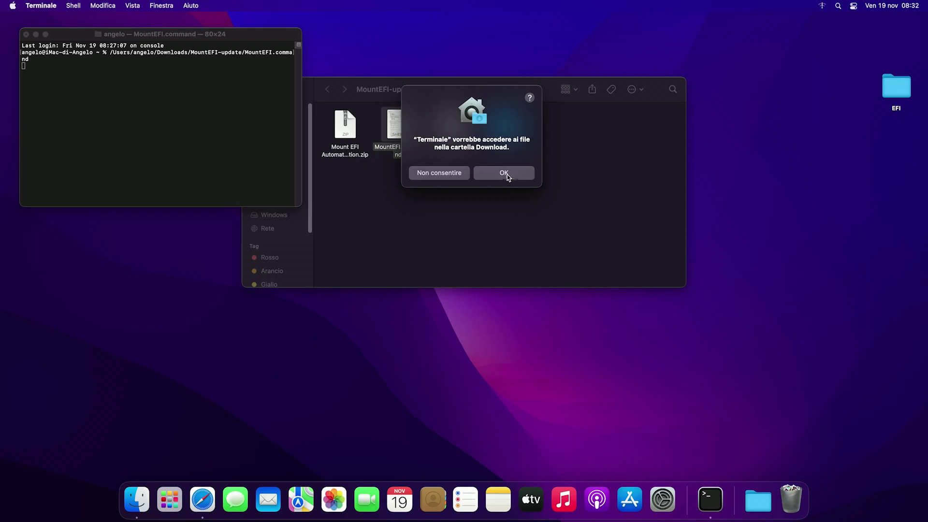
{"action": "left_click", "coordinate": [505, 173]}
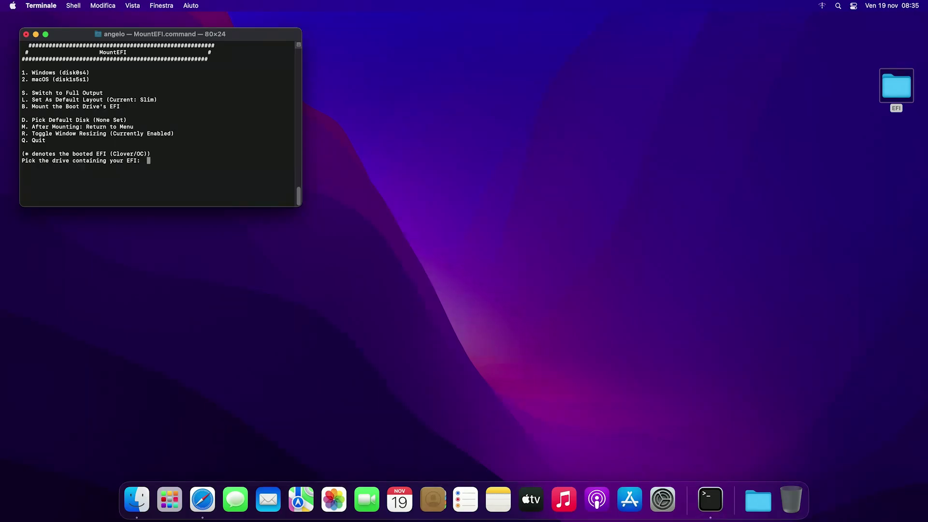
- Mount the EFI partition of drive 2 (macOS) and copy the desktop's EFI folder into it in Finder
{"action": "type", "text": "2"}
{"action": "key", "text": "Return"}
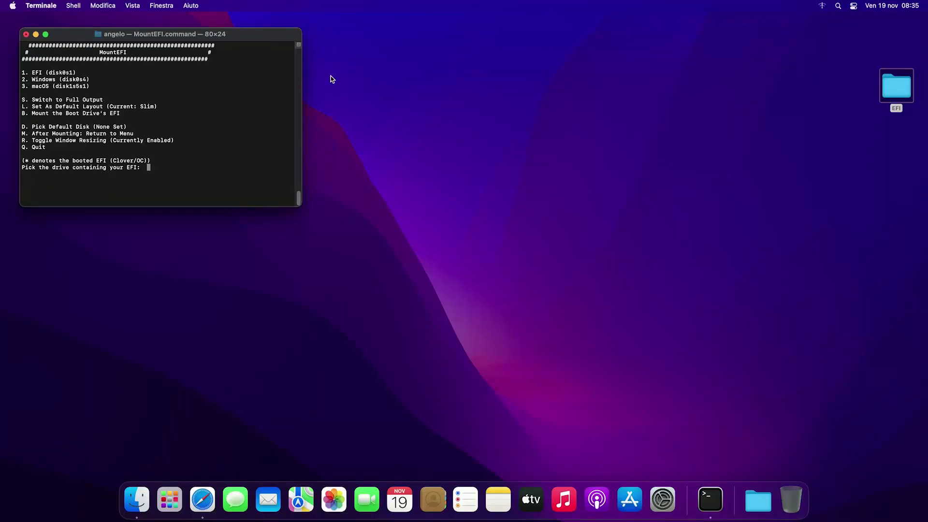
{"action": "left_click", "coordinate": [137, 500]}
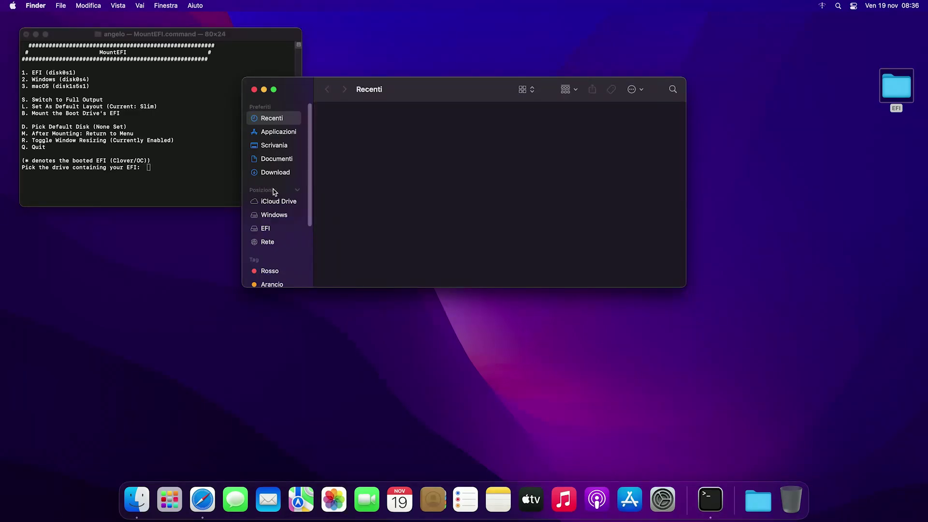
{"action": "left_click", "coordinate": [269, 229]}
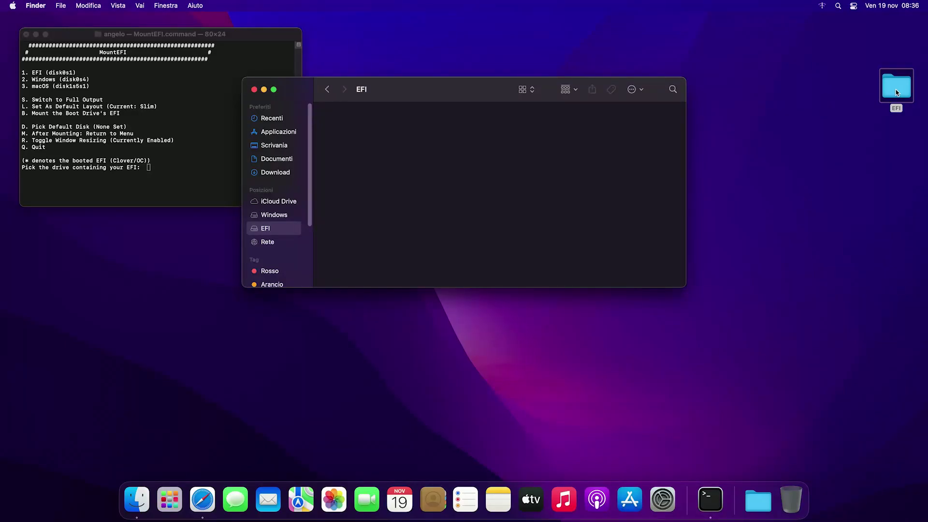
{"action": "left_click_drag", "start_coordinate": [895, 89], "coordinate": [544, 178]}
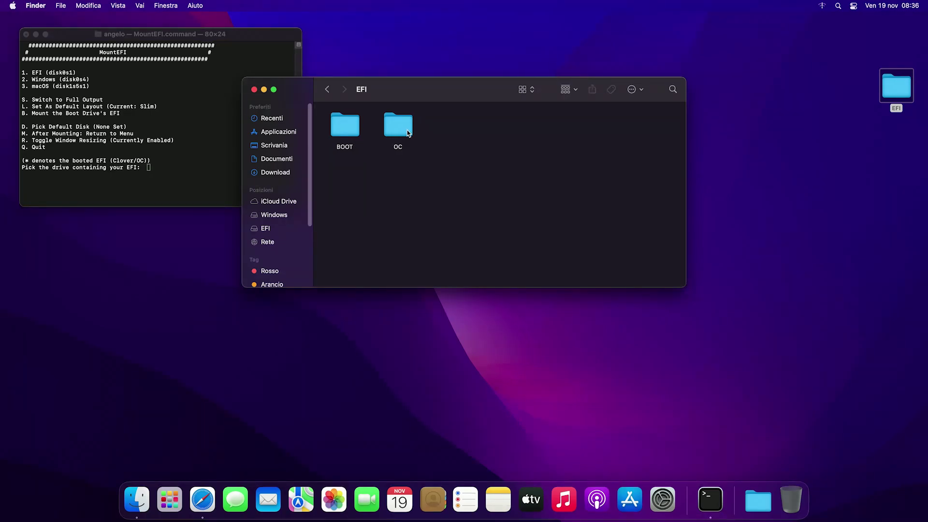
{"action": "left_click", "coordinate": [328, 92]}
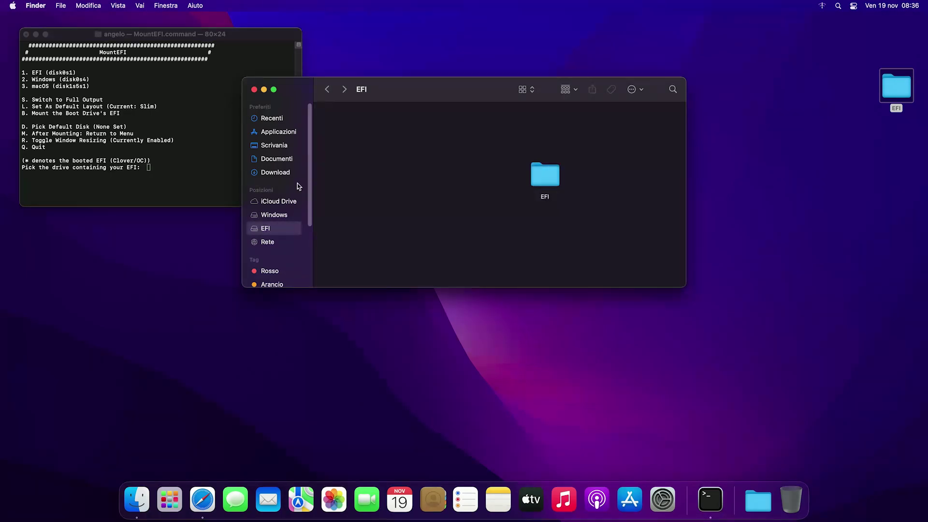
- Eject the mounted EFI partition and close the MountEFI Terminal window, terminating its running process
{"action": "right_click", "coordinate": [284, 231]}
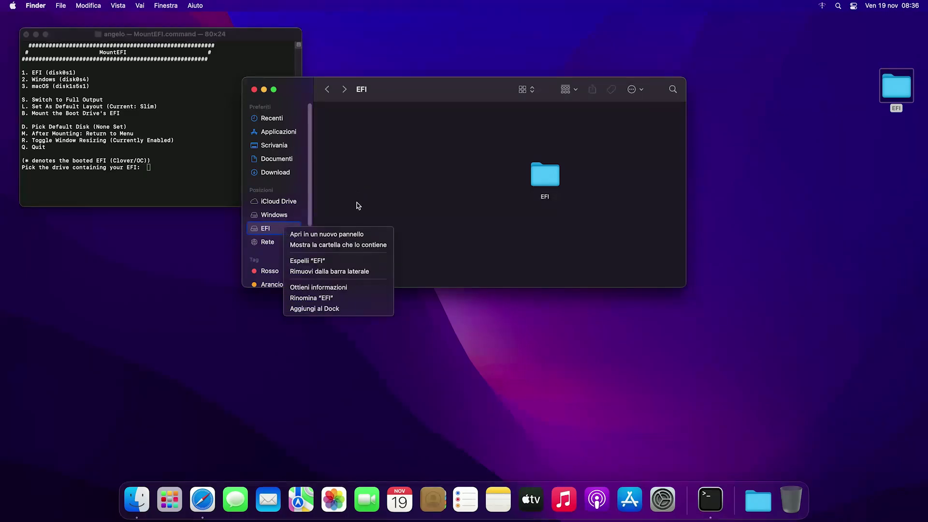
{"action": "left_click", "coordinate": [333, 263]}
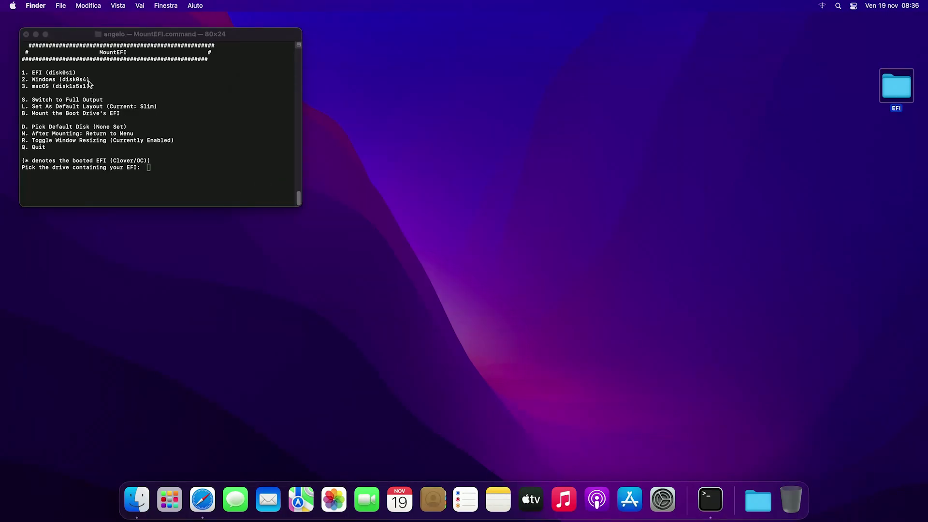
{"action": "left_click", "coordinate": [26, 35]}
{"action": "left_click", "coordinate": [173, 161]}
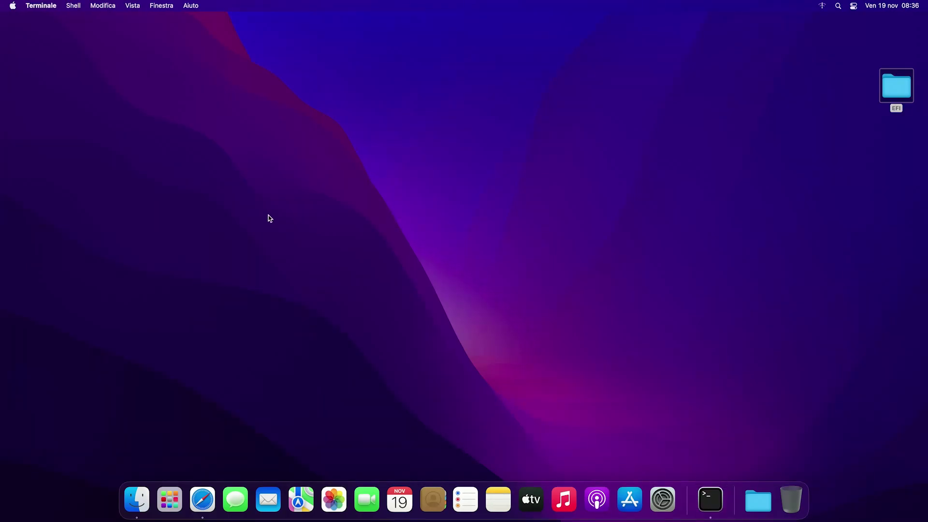